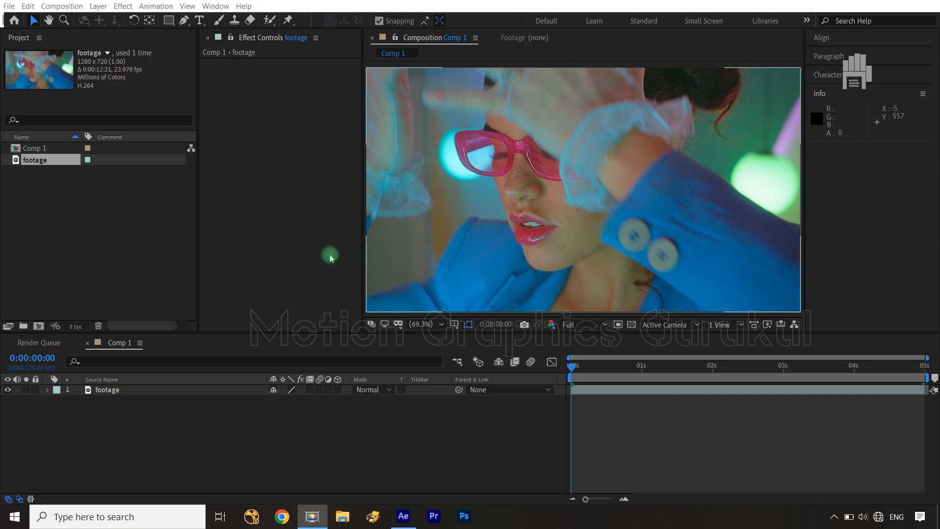
click(378, 416)
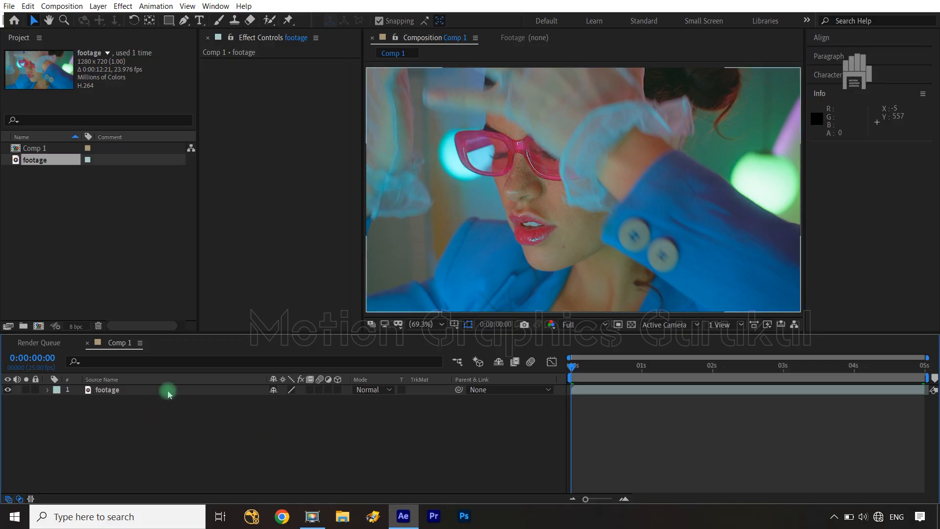
click(169, 392)
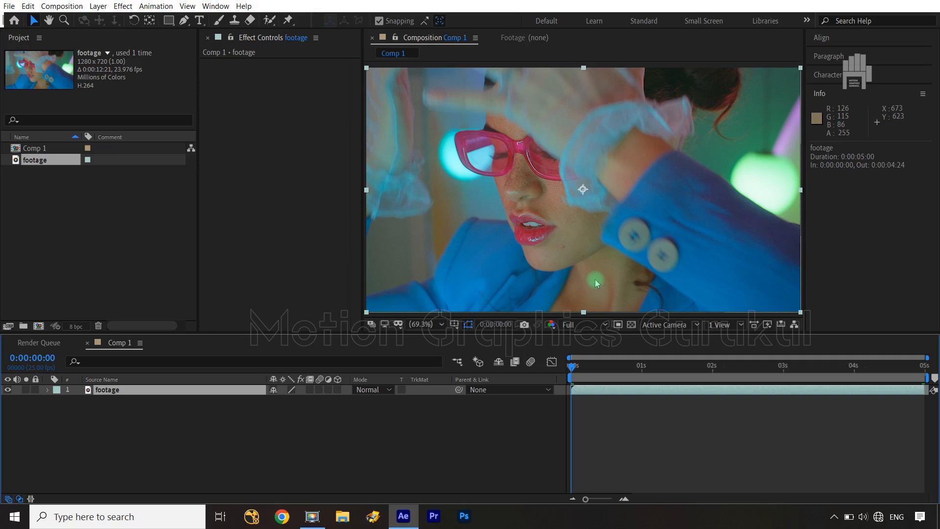
click(448, 424)
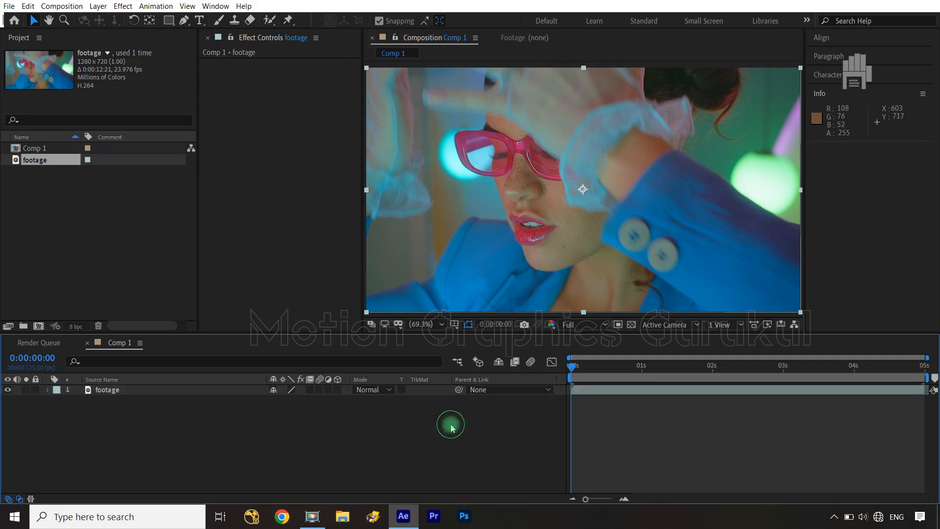
Pre-compose the footage layer as "footage Comp 1", moving all attributes into the new composition.
click(241, 391)
key(ctrl+shift+c)
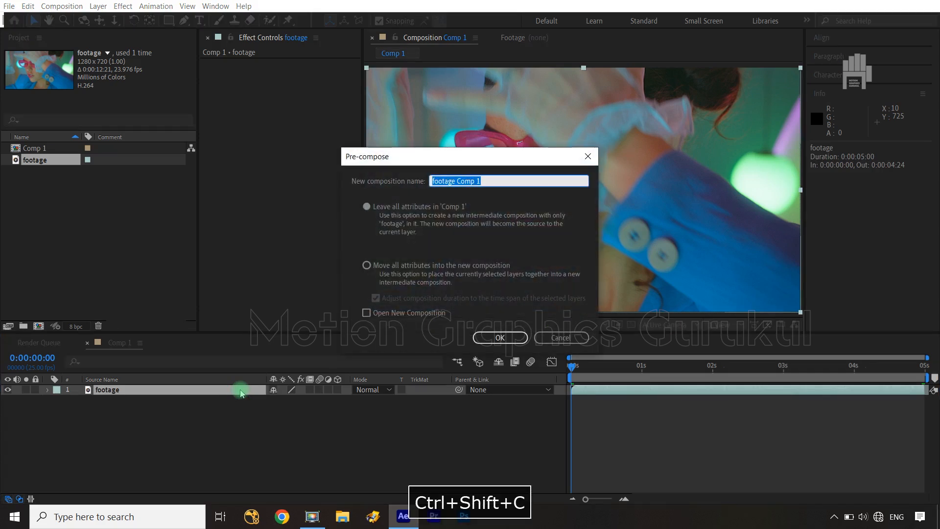
click(366, 265)
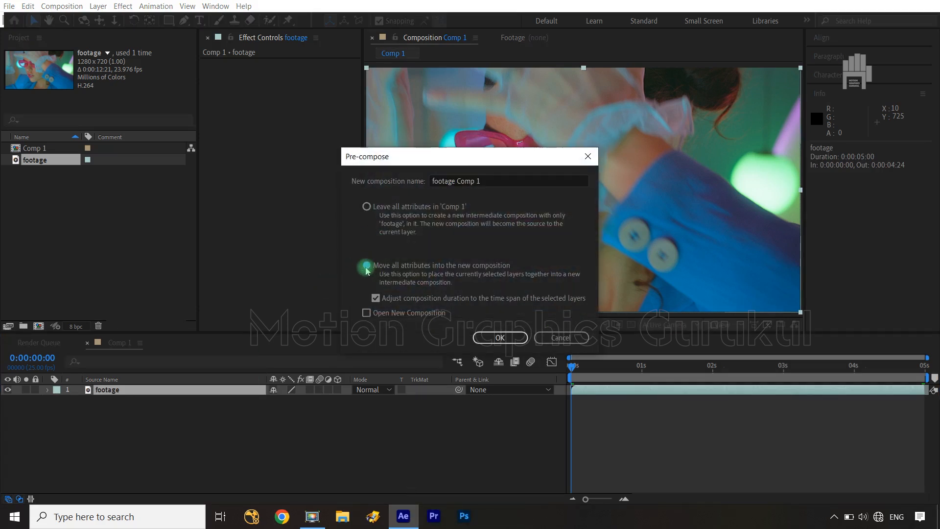
click(519, 337)
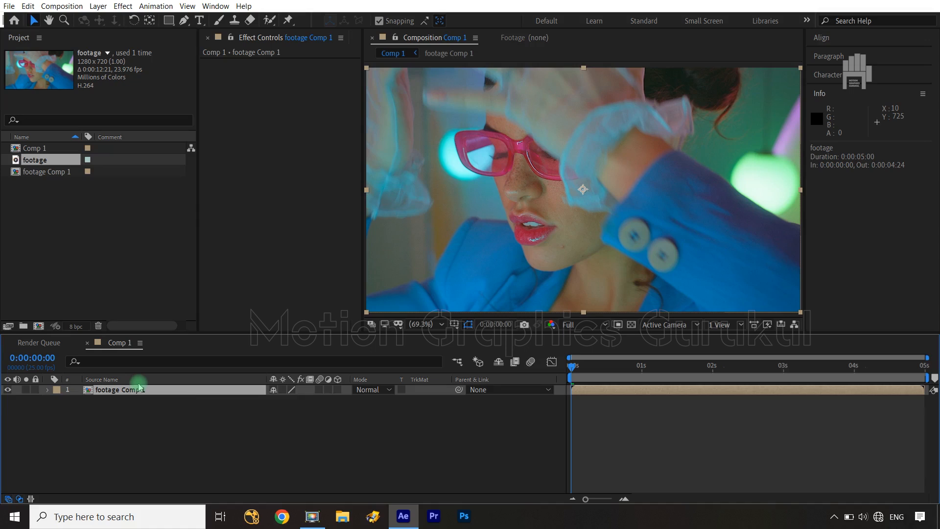
With no layer selected, draw a white circle about 95 px wide near the frame's centre and centre its anchor point.
click(266, 418)
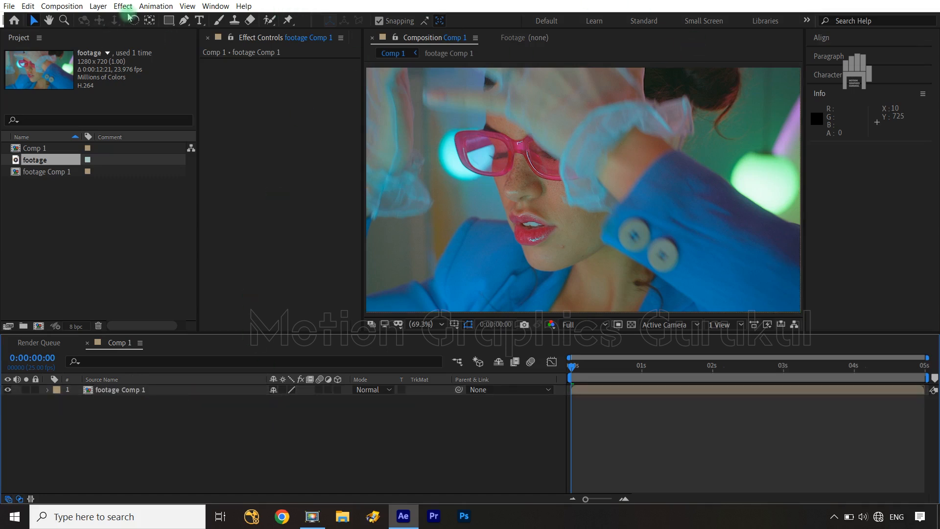
click(171, 22)
drag(172, 22, 234, 47)
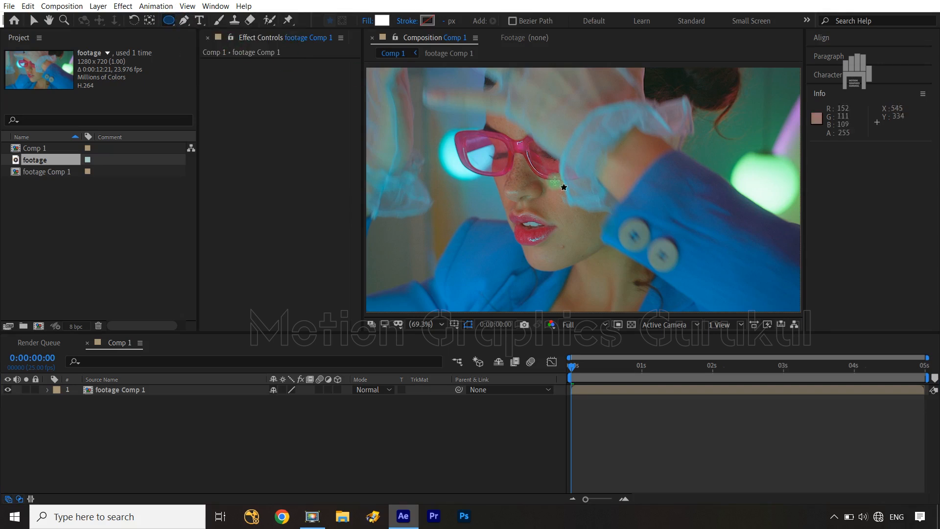
mouse_move(552, 172)
mouse_down()
mouse_move(569, 203)
mouse_move(583, 203)
mouse_up()
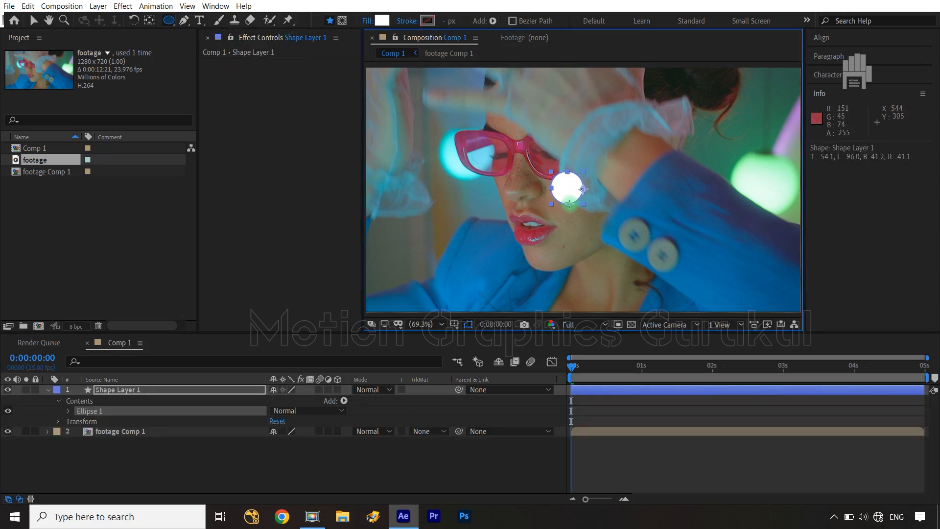
key(ctrl+alt+Home)
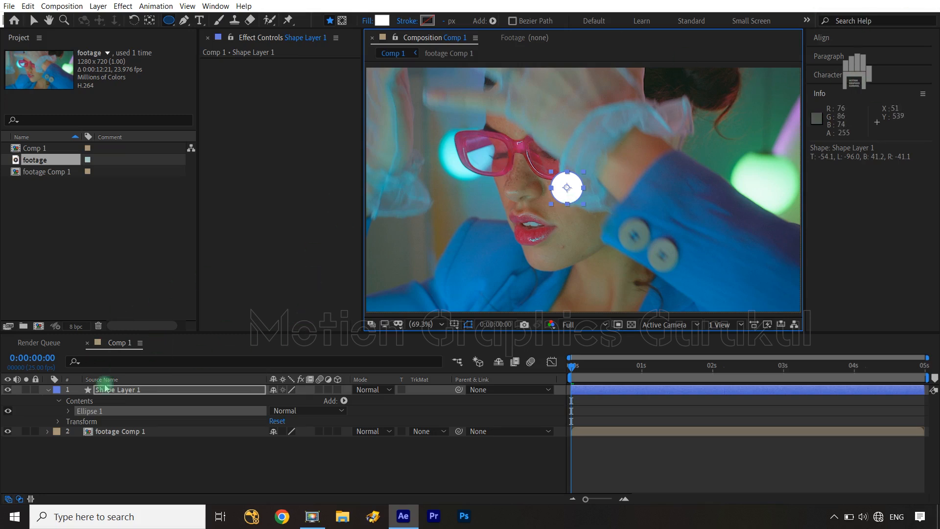
Set the circle's ellipse path size to 34 in both dimensions.
click(70, 412)
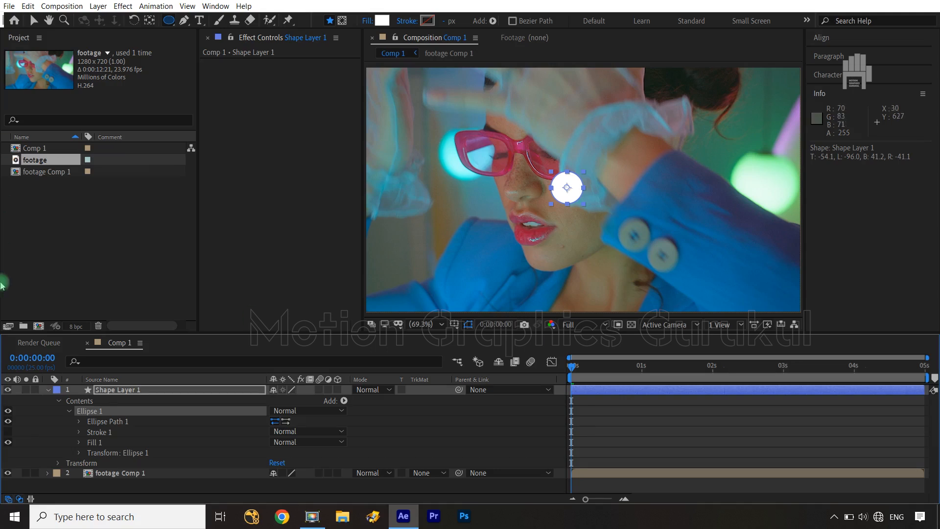
click(79, 422)
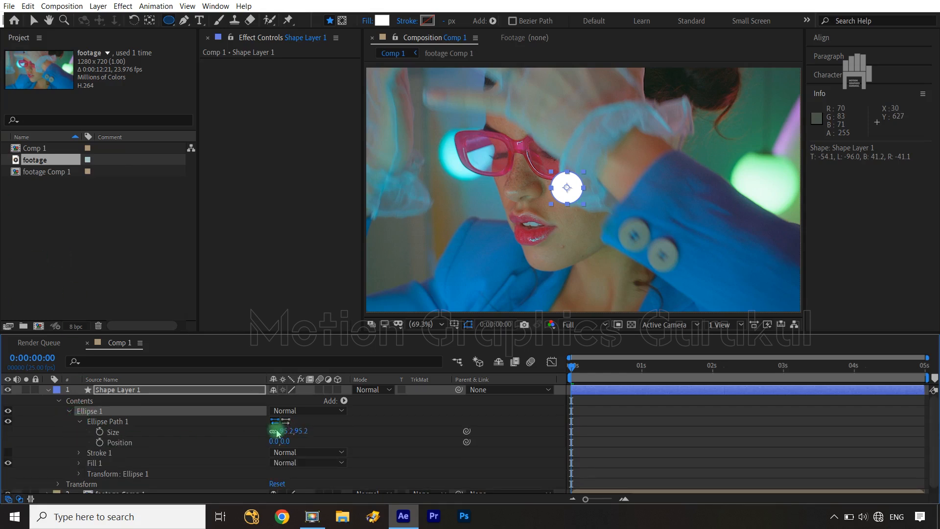
click(297, 431)
text(34)
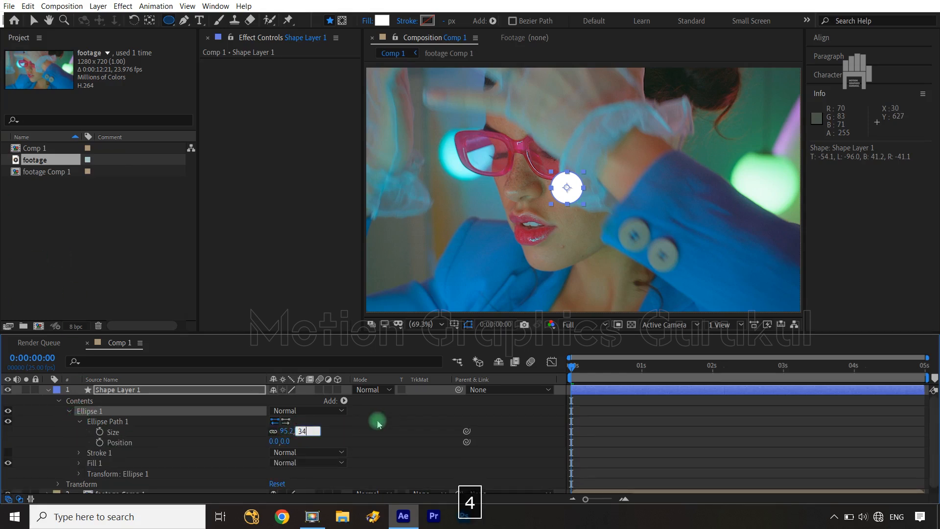
click(379, 422)
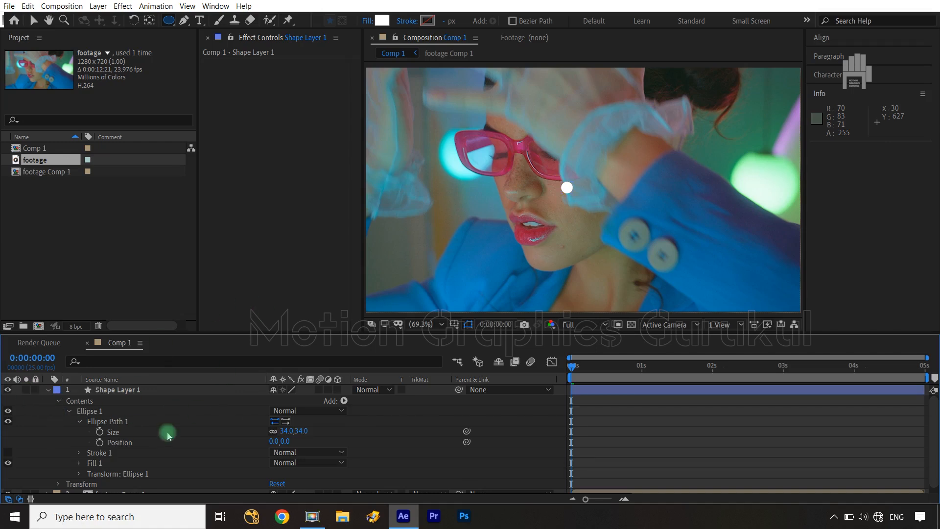
Align the circle's shape layer to the left and top edges of the composition.
click(138, 390)
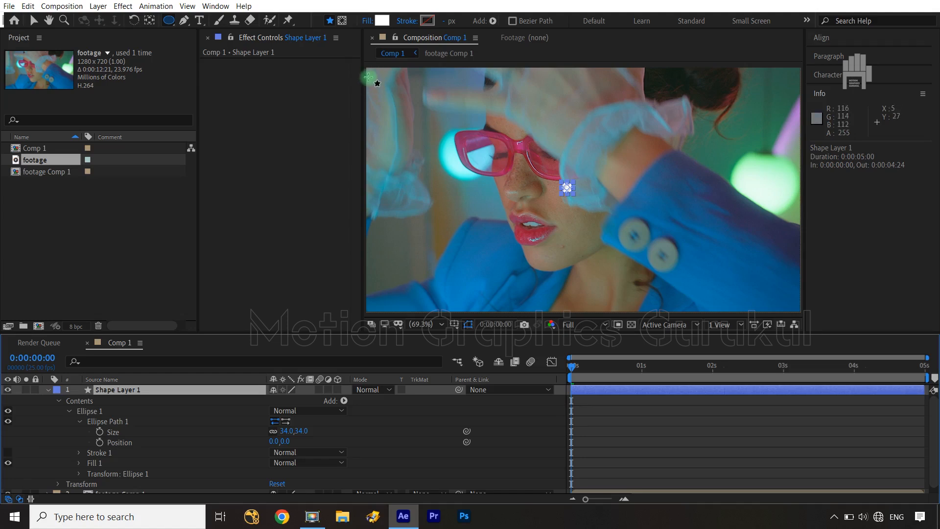
click(824, 39)
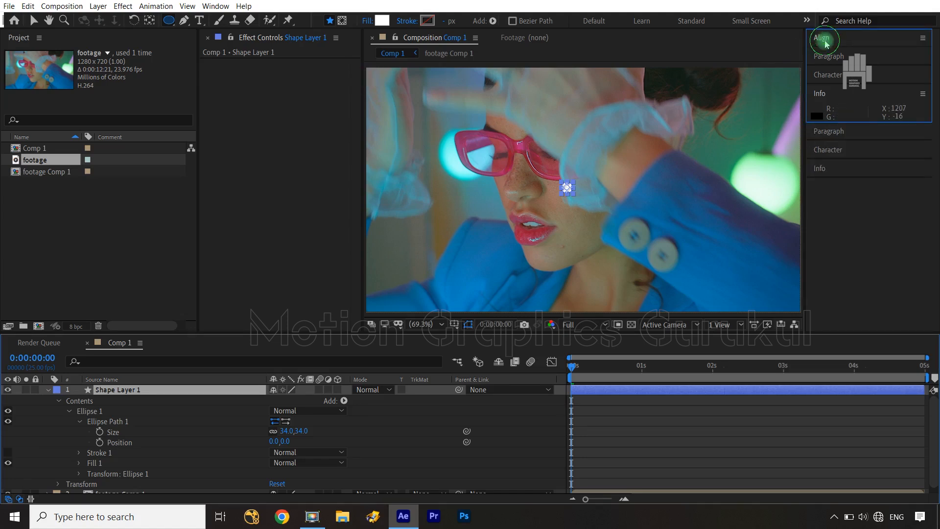
click(822, 70)
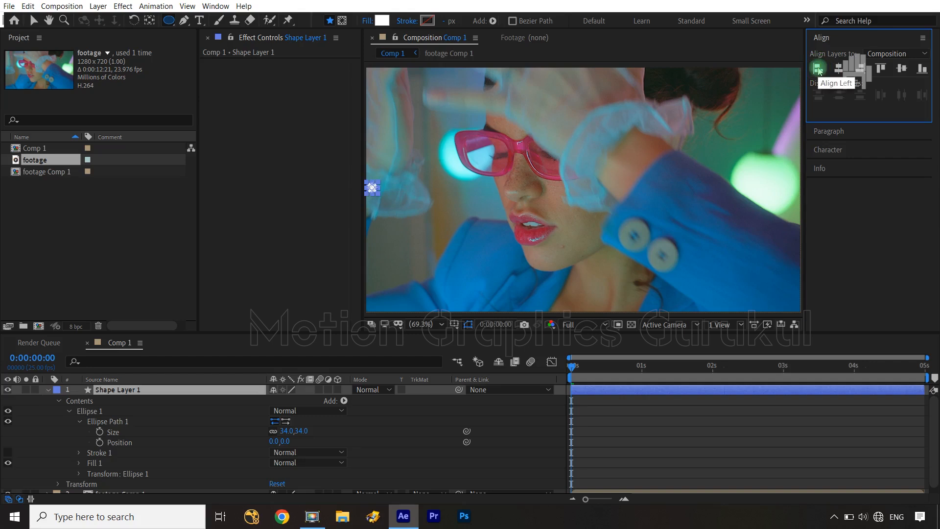
click(883, 70)
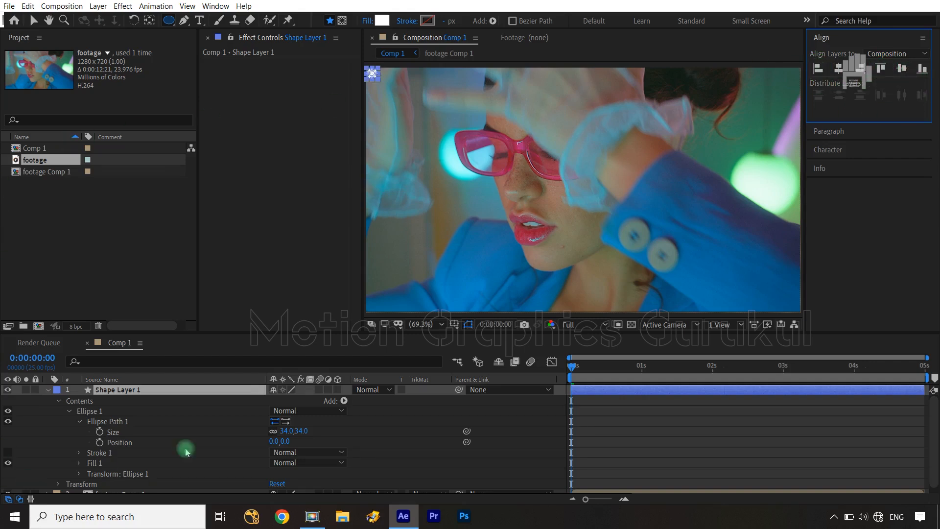
Add a Repeater to the shape layer and set it to 60 copies.
click(69, 411)
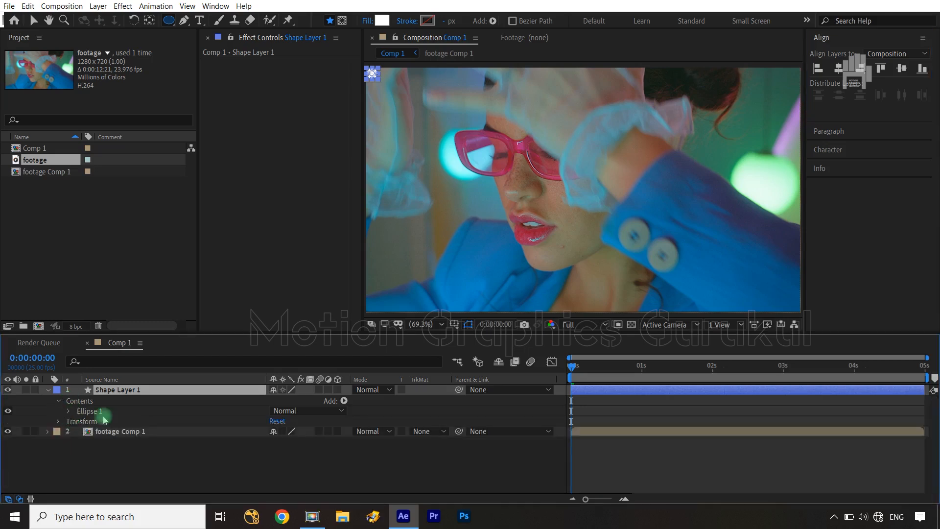
click(344, 401)
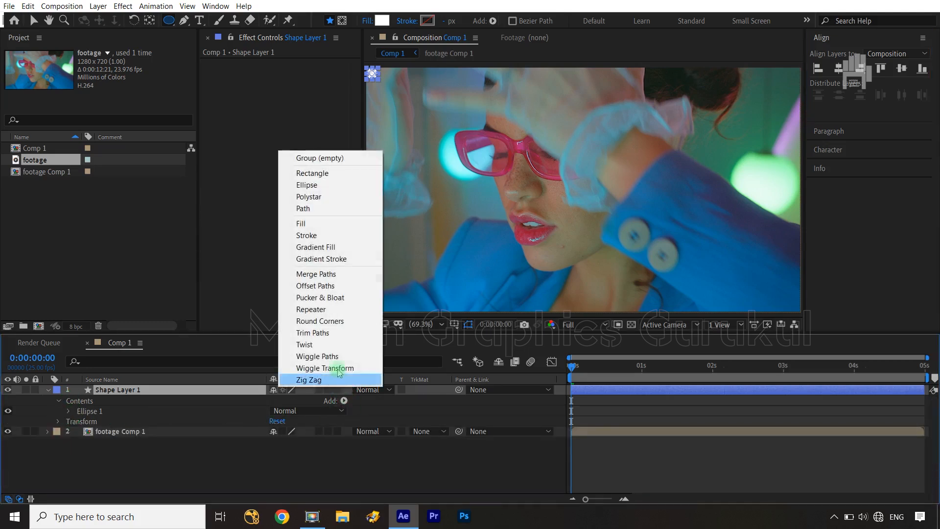
click(327, 309)
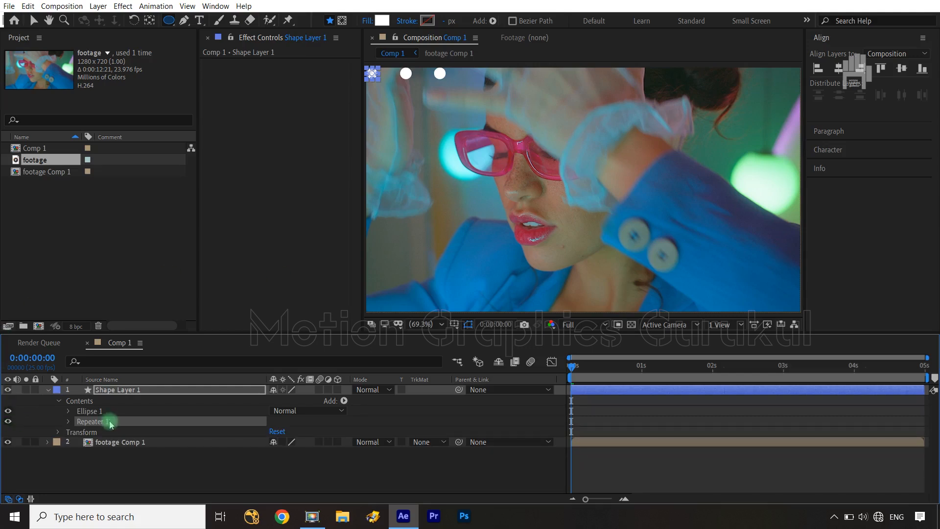
click(68, 422)
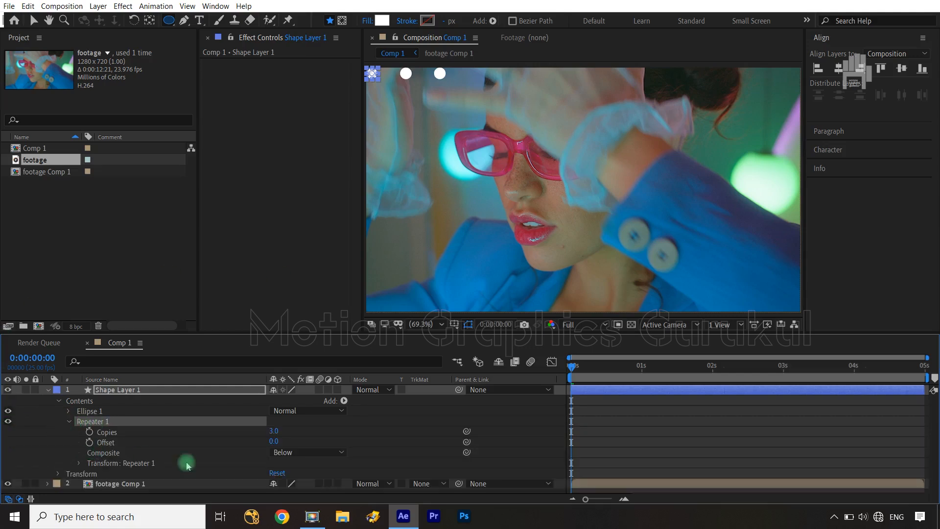
text(60)
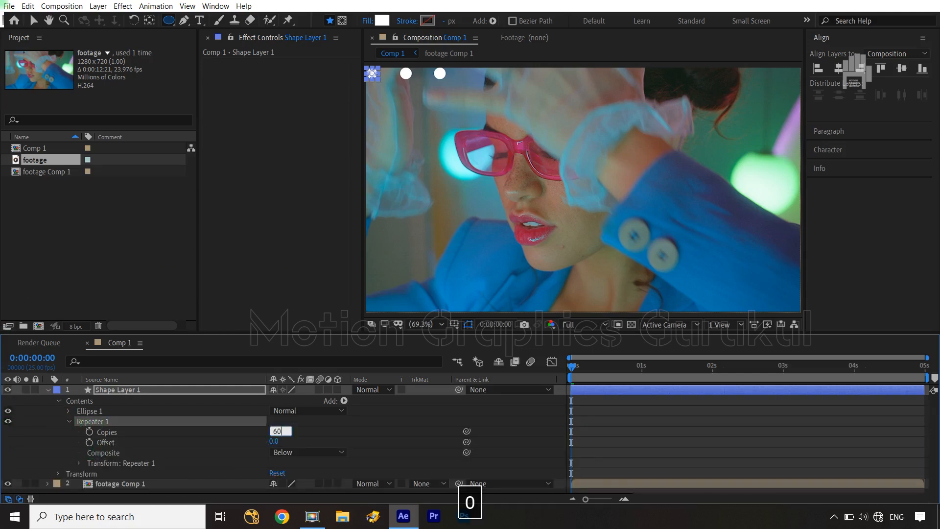
click(365, 431)
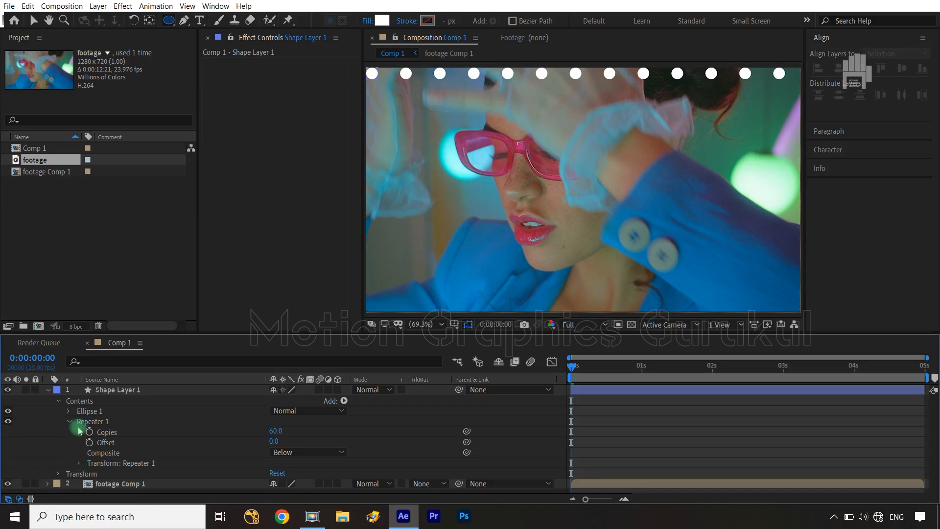
Examine the repeater's transform properties and compare its position spacing with the ellipse path's size.
click(78, 465)
scroll(83, 462, down, 3)
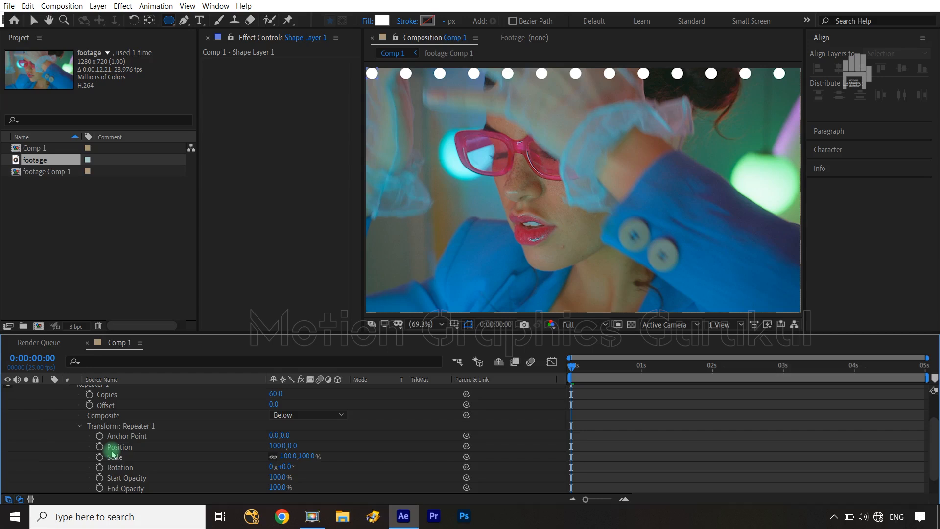
scroll(112, 456, down, 2)
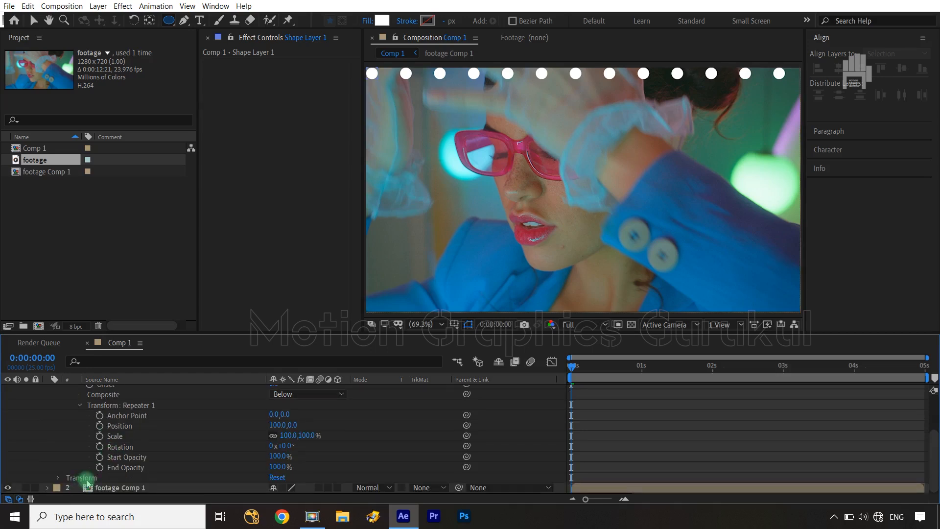
scroll(132, 473, up, 3)
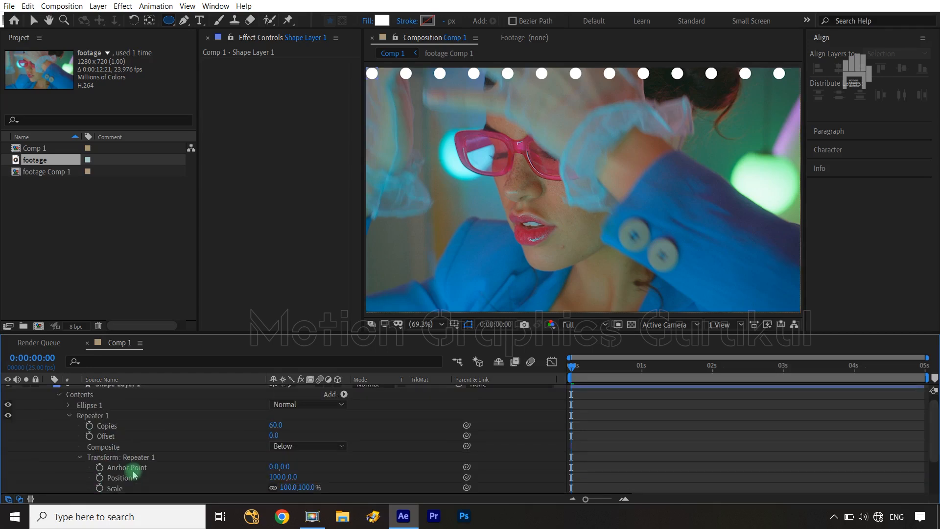
click(68, 405)
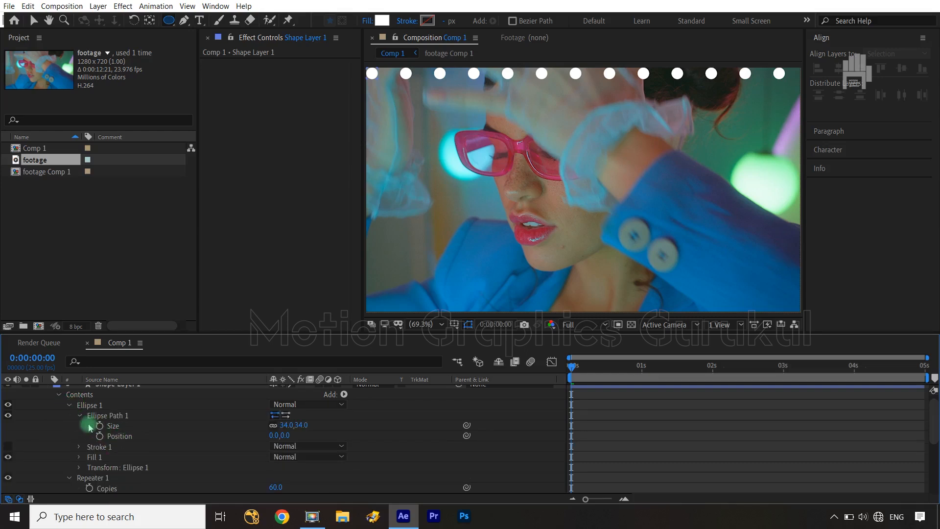
click(68, 405)
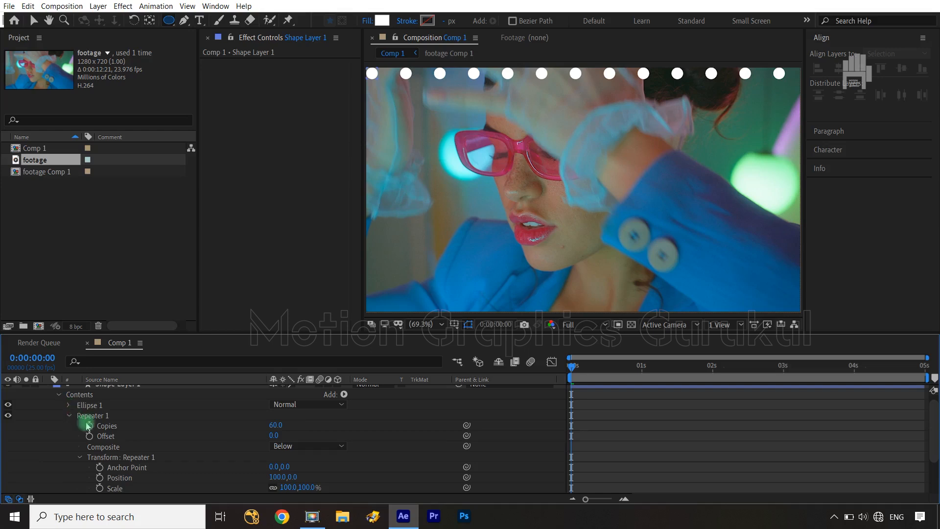
scroll(153, 470, down, 2)
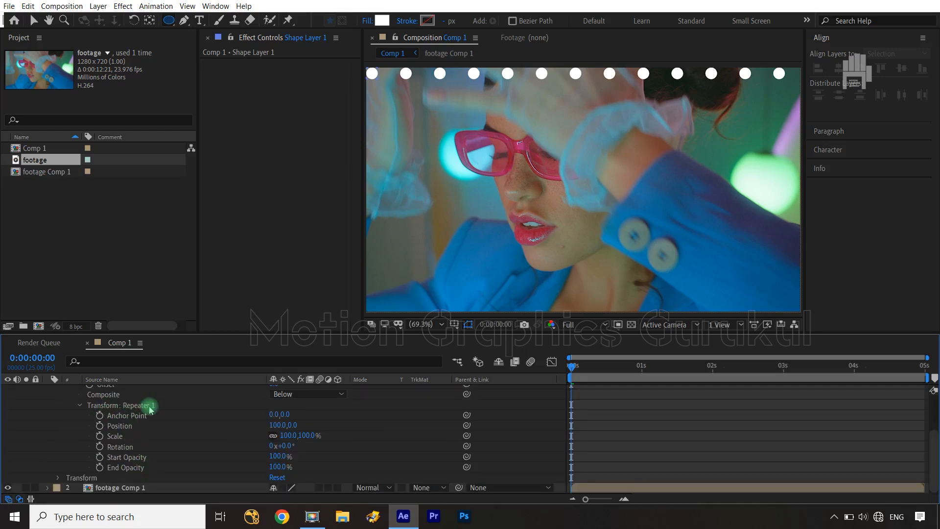
click(273, 425)
key(Return)
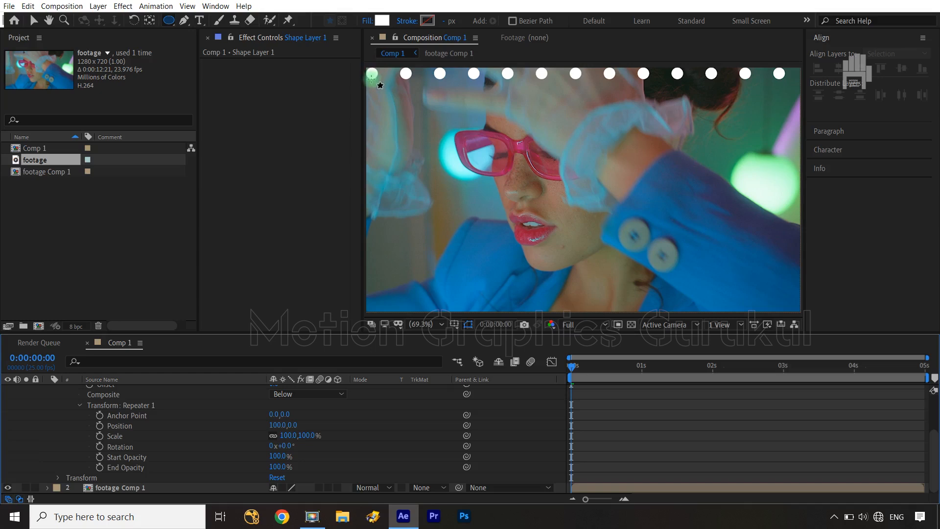
scroll(402, 439, up, 3)
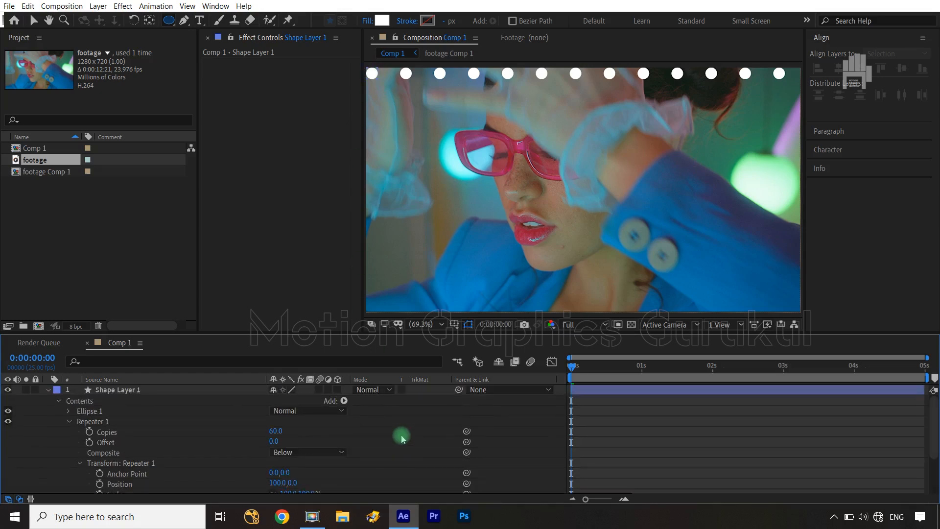
click(69, 413)
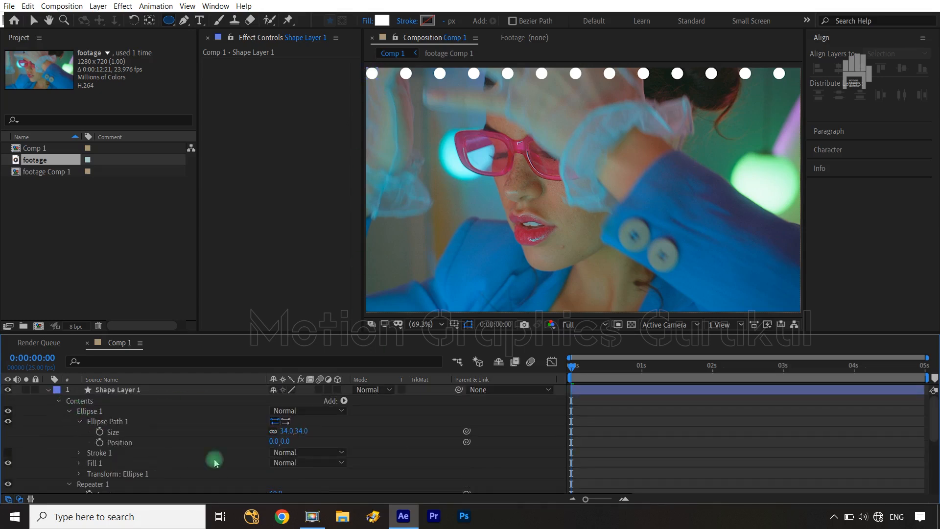
click(67, 412)
Set the horizontal position in the repeater's transform to 34 so the circles sit edge to edge.
scroll(264, 470, down, 2)
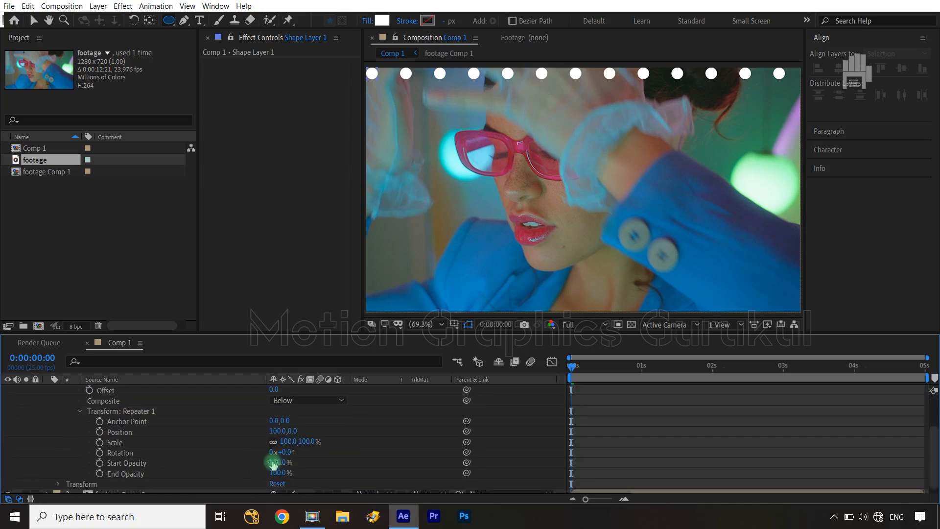
click(275, 431)
text(34)
click(361, 429)
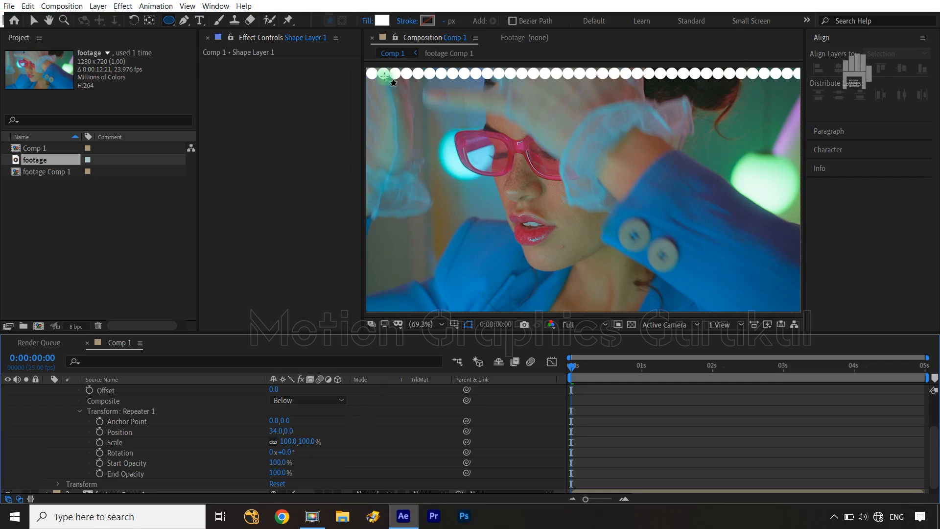
Try 50, 40 and 36 copies in the repeater to find how many circles span the composition's width.
click(684, 73)
scroll(327, 448, up, 5)
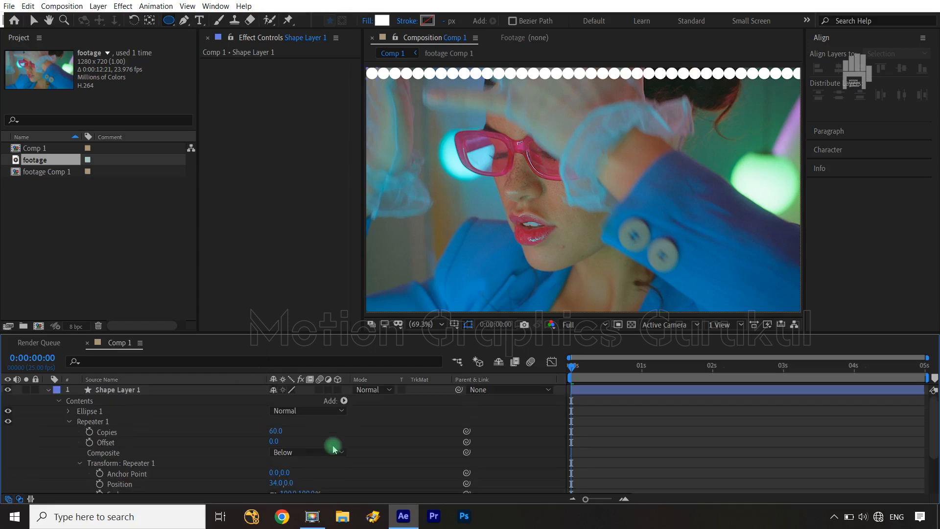
text(50)
click(326, 422)
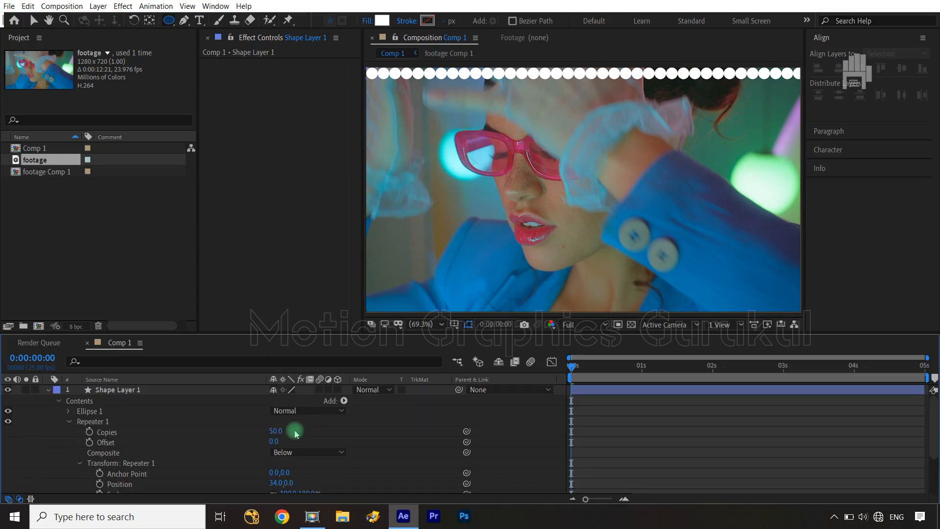
click(275, 431)
text(49)
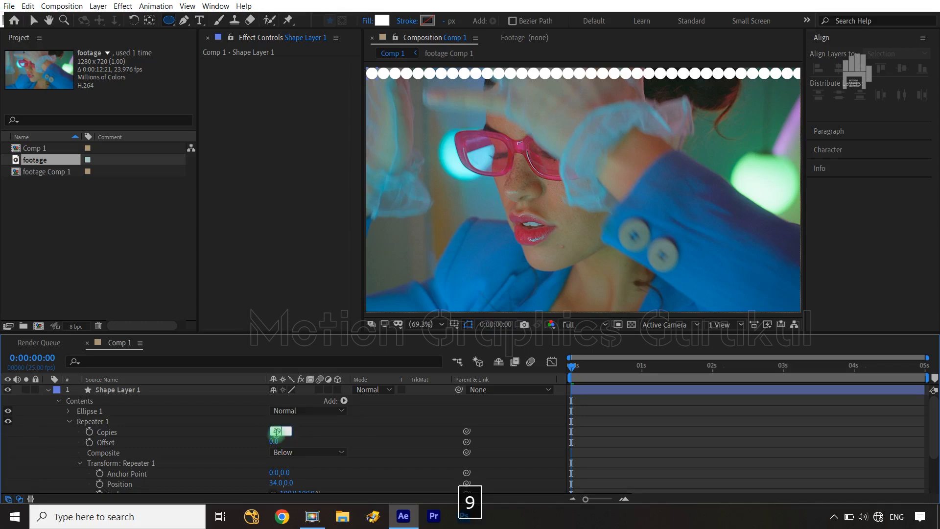
key(BackSpace)
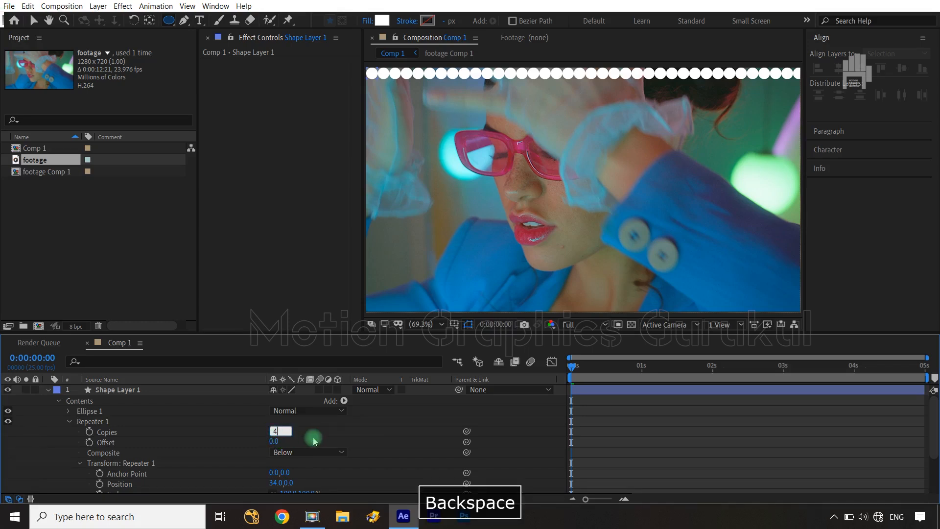
text(0)
click(352, 429)
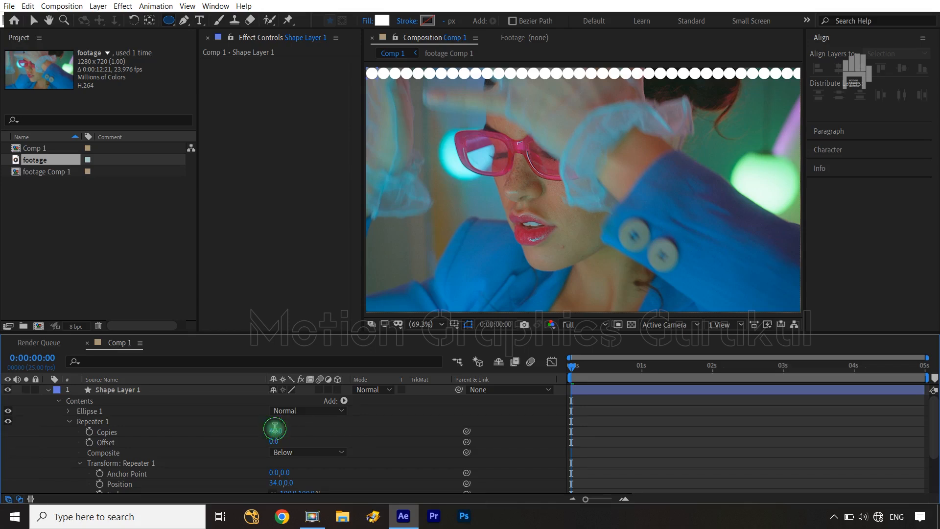
text(36)
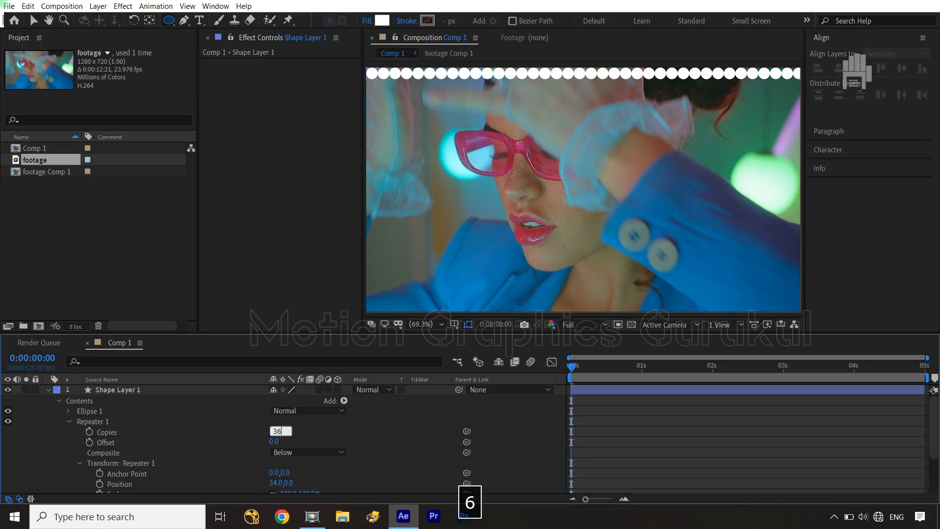
click(341, 432)
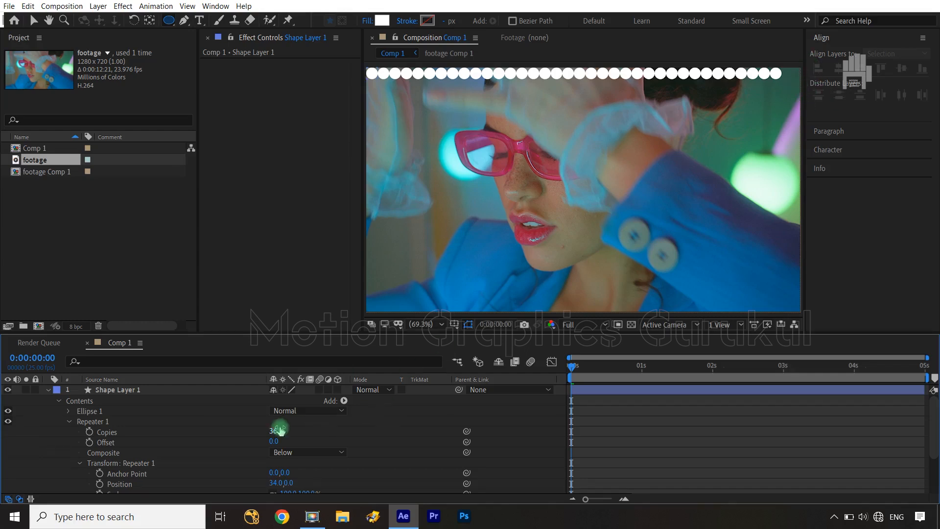
Set the repeater to 38 copies so the row of circles fills the composition's width, and collapse its properties.
text(38)
click(367, 425)
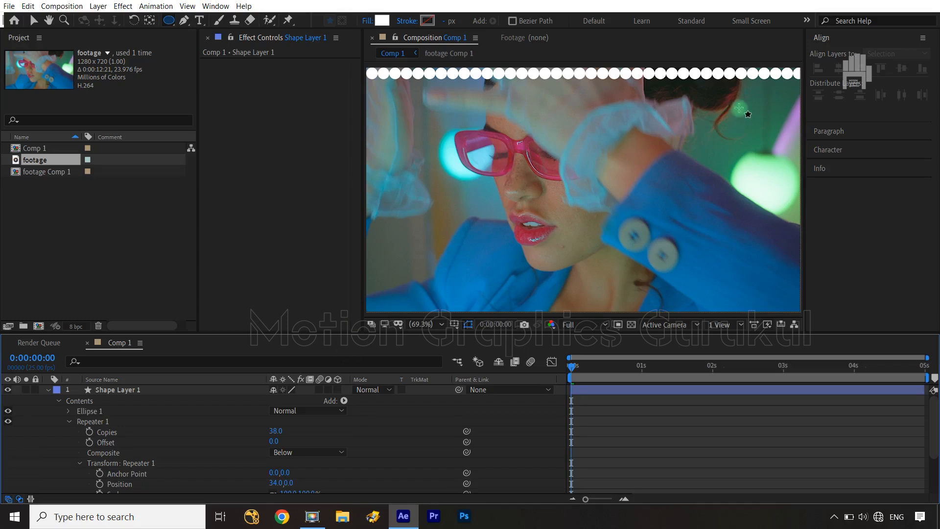
click(69, 422)
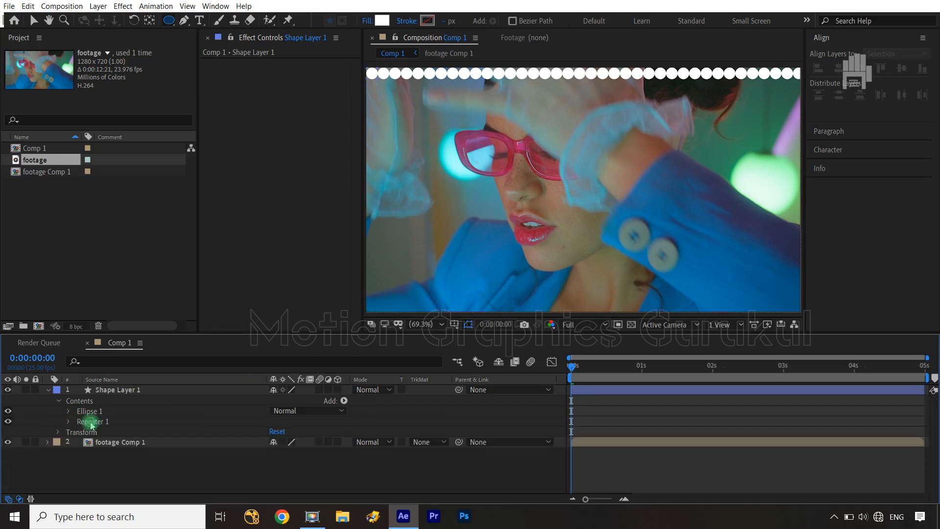
Duplicate the repeater in the shape layer's contents and expand the duplicate's transform properties.
click(90, 423)
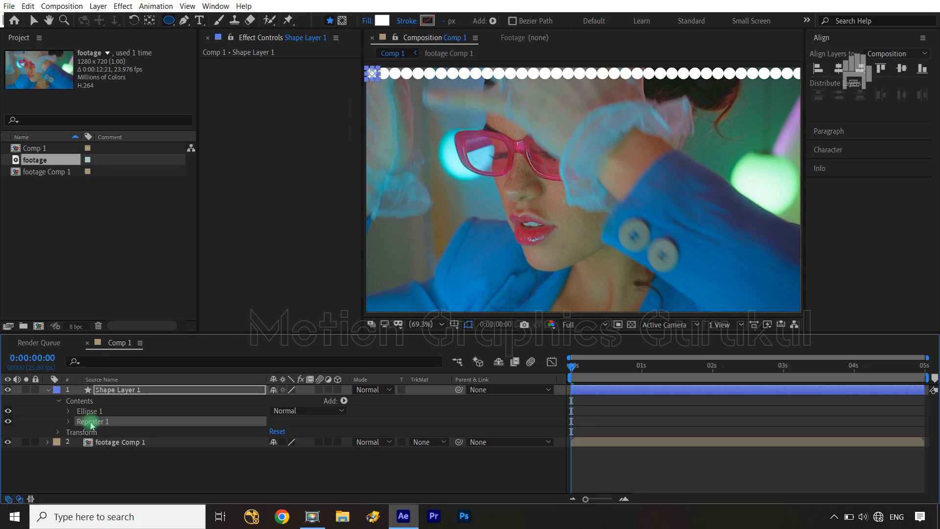
key(ctrl+d)
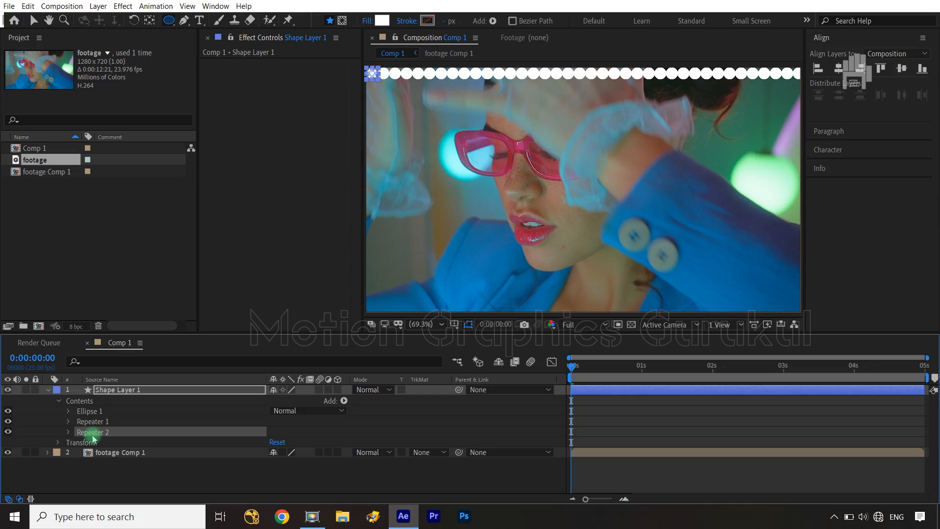
click(69, 433)
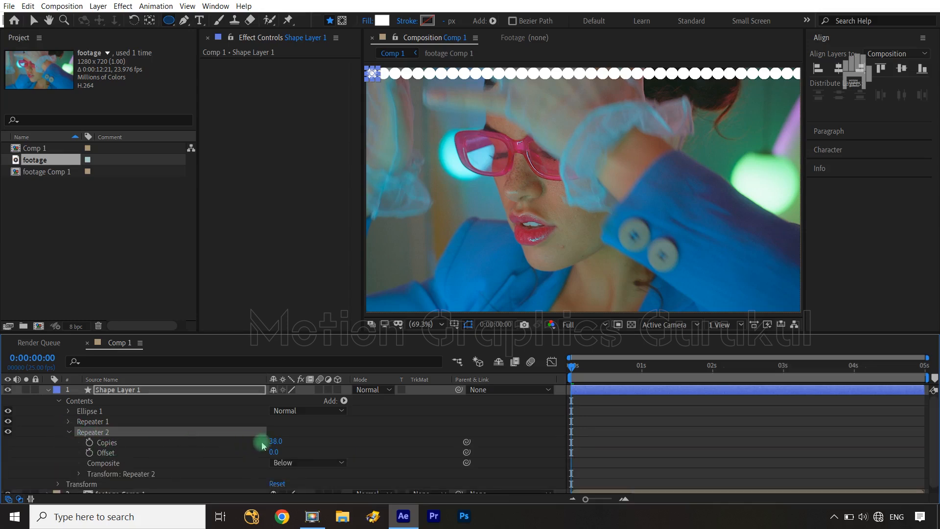
click(79, 475)
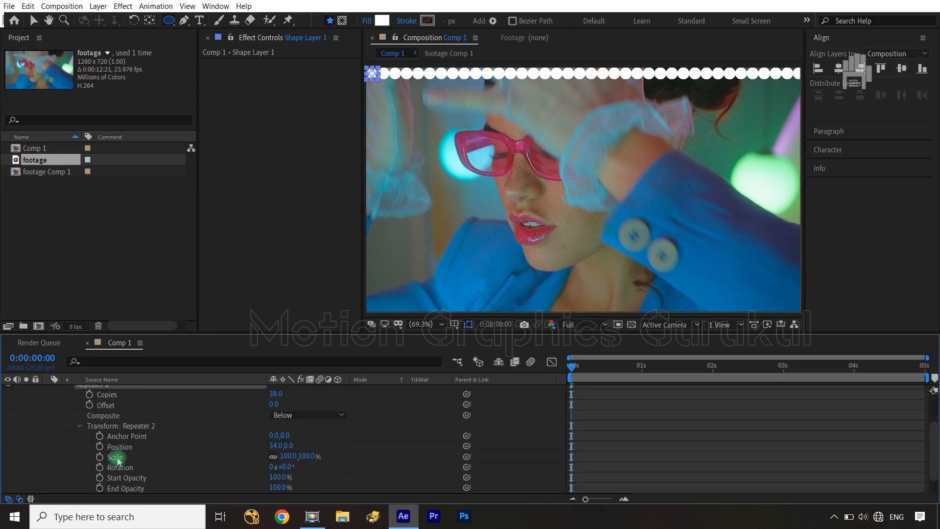
Set the second repeater's transform position to 0, 34 so the row of circles repeats downward over the frame.
click(277, 447)
text(0)
key(Return)
click(290, 447)
click(351, 435)
key(v)
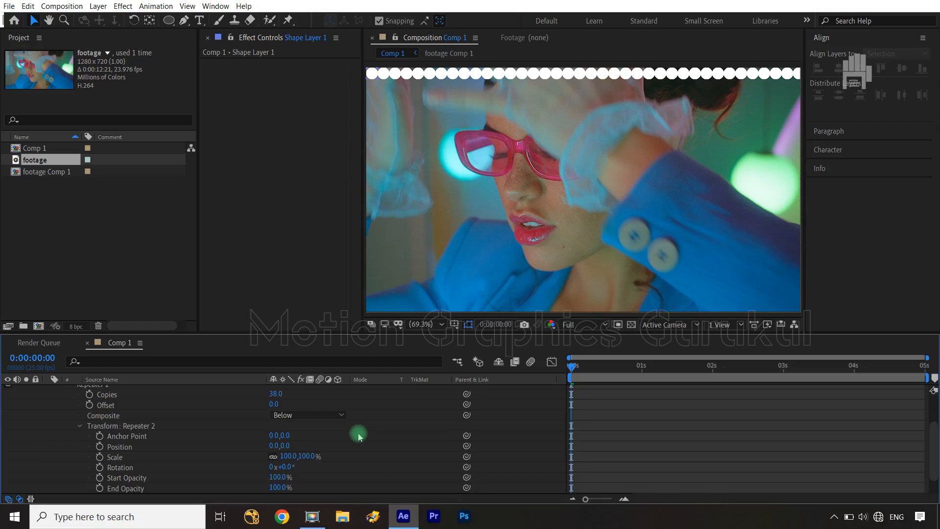
click(289, 445)
text(34)
click(361, 435)
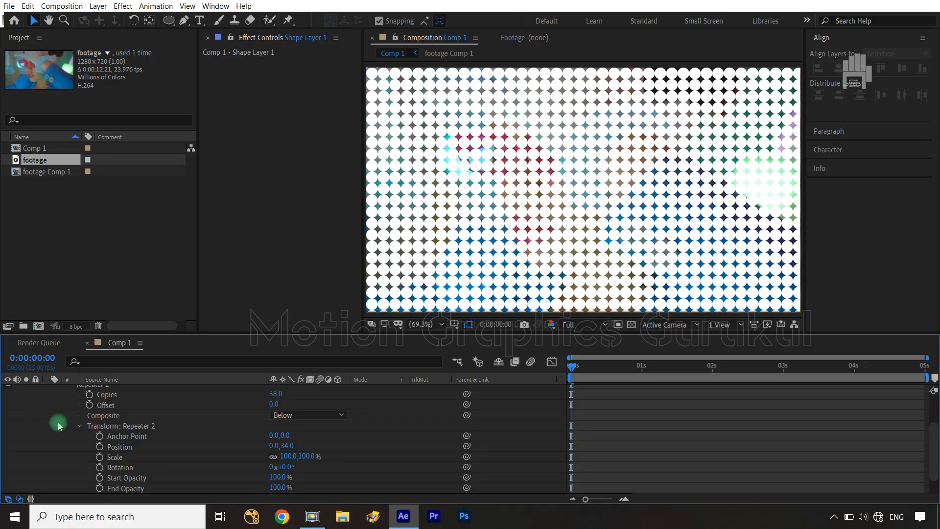
Pre-compose the shape layer as "pattern", moving all attributes into the new composition.
scroll(54, 411, up, 2)
click(46, 391)
click(125, 390)
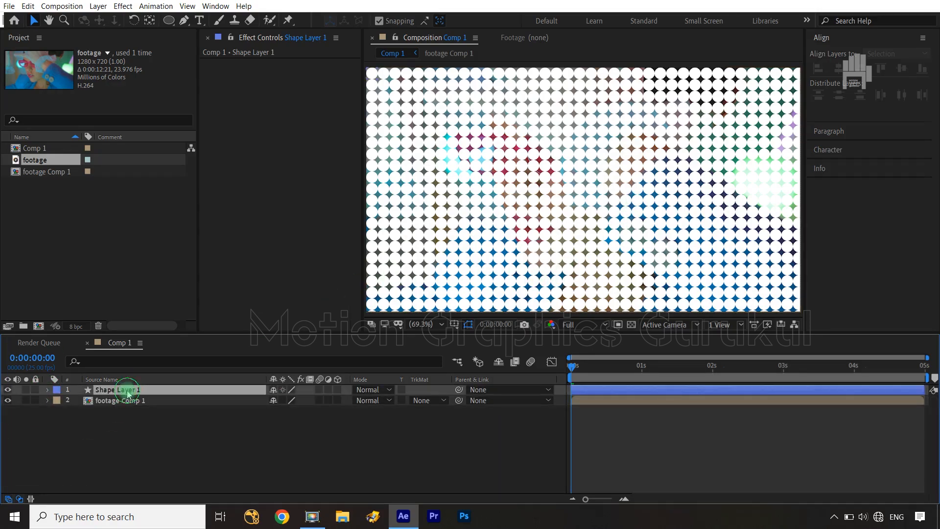
key(ctrl+shift+c)
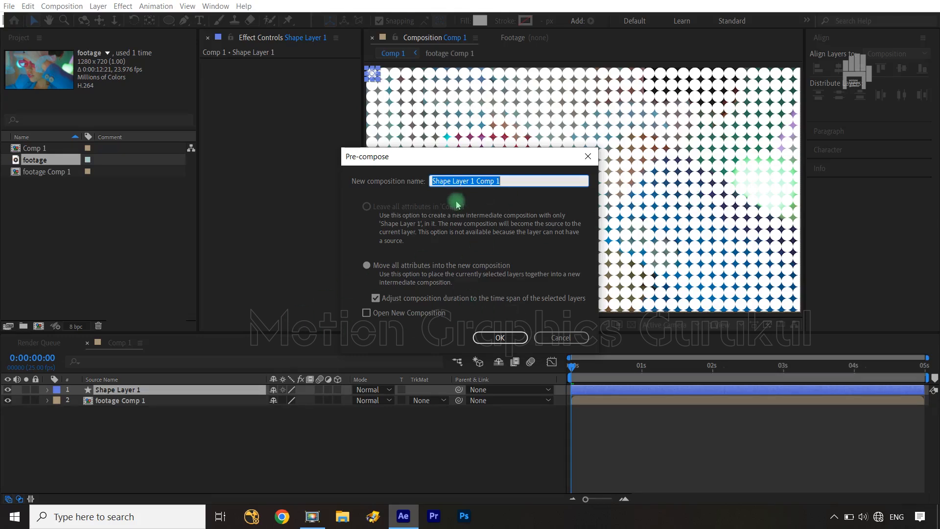
text(pattern)
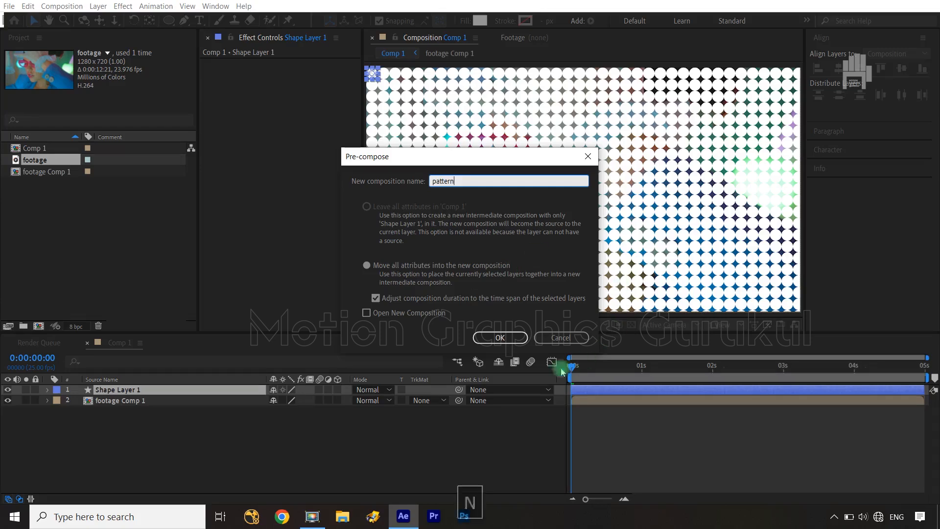
click(502, 338)
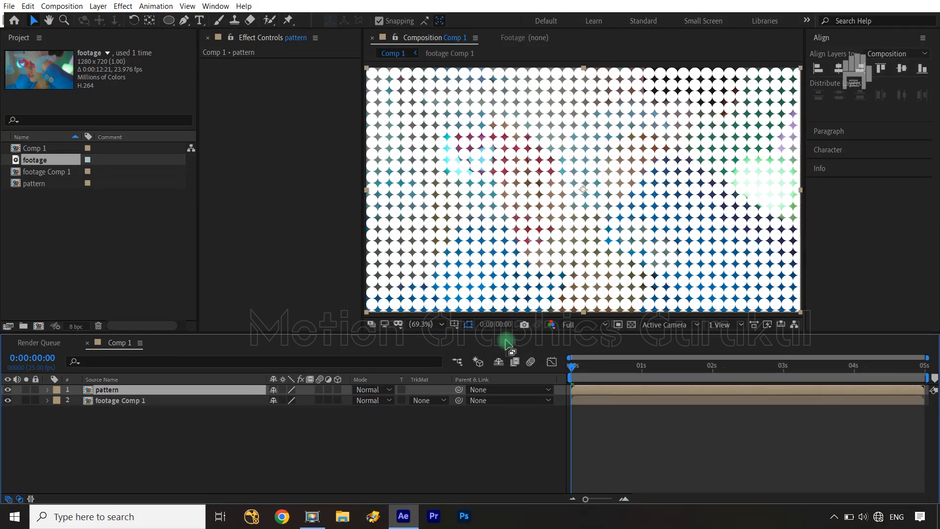
click(260, 460)
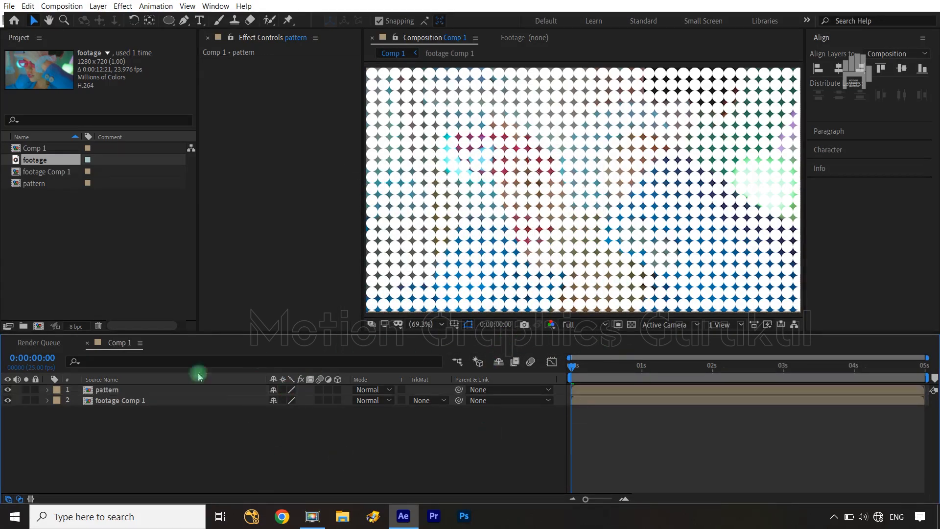
Hide the footage Comp 1 layer so only the circle pattern shows.
click(105, 405)
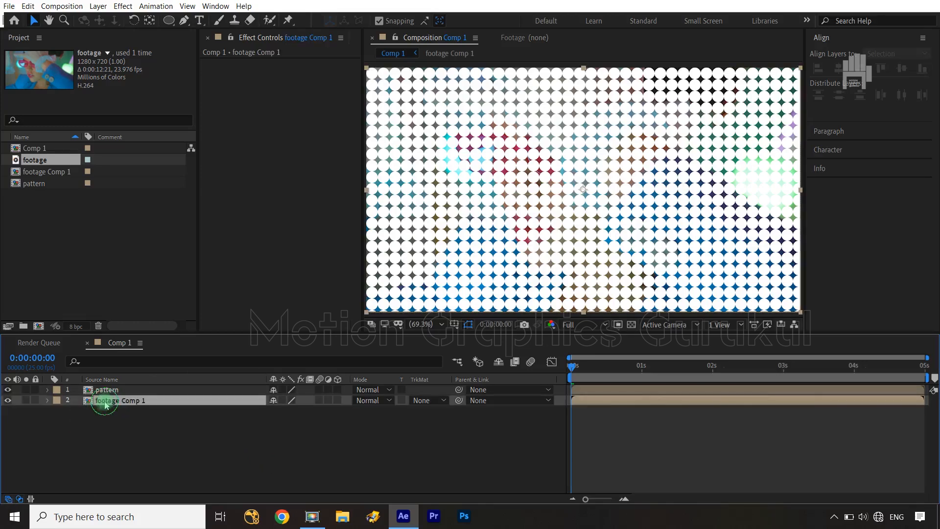
click(7, 400)
click(90, 428)
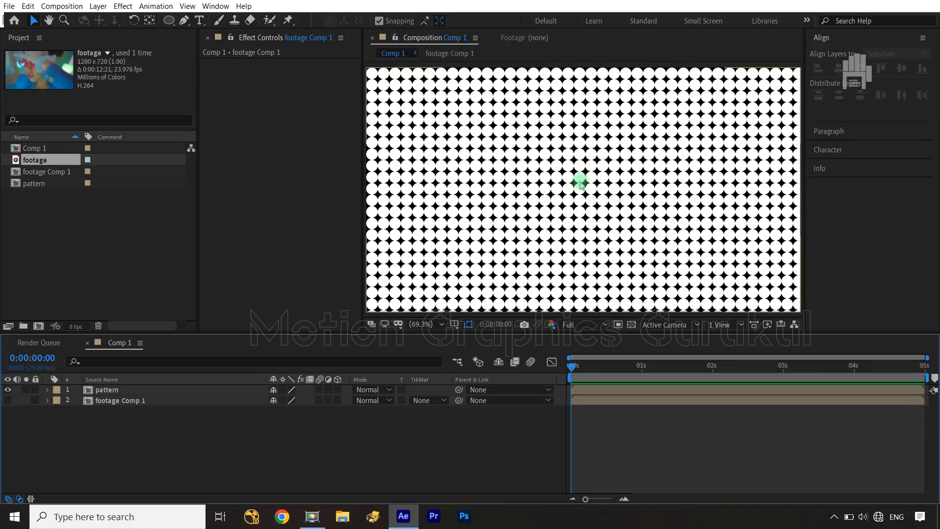
Apply the Card Dance simulation effect to the pattern layer.
click(137, 390)
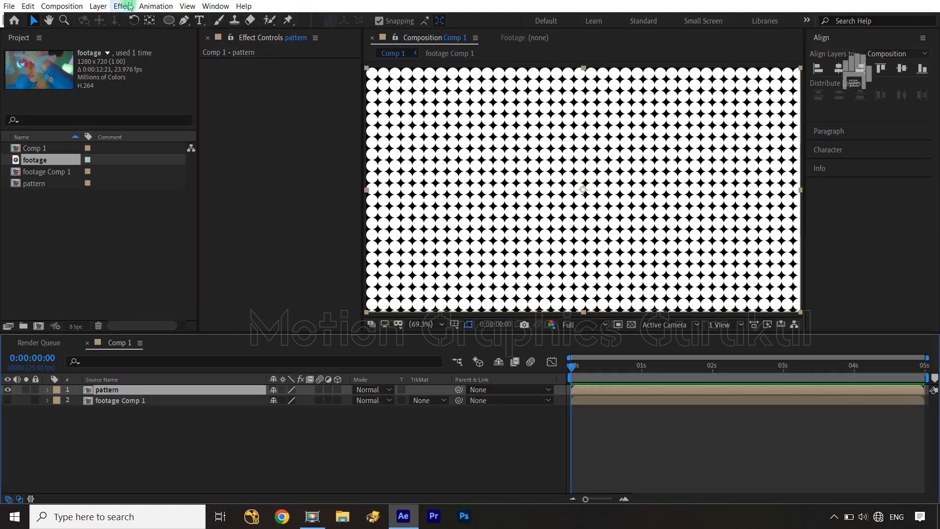
click(125, 5)
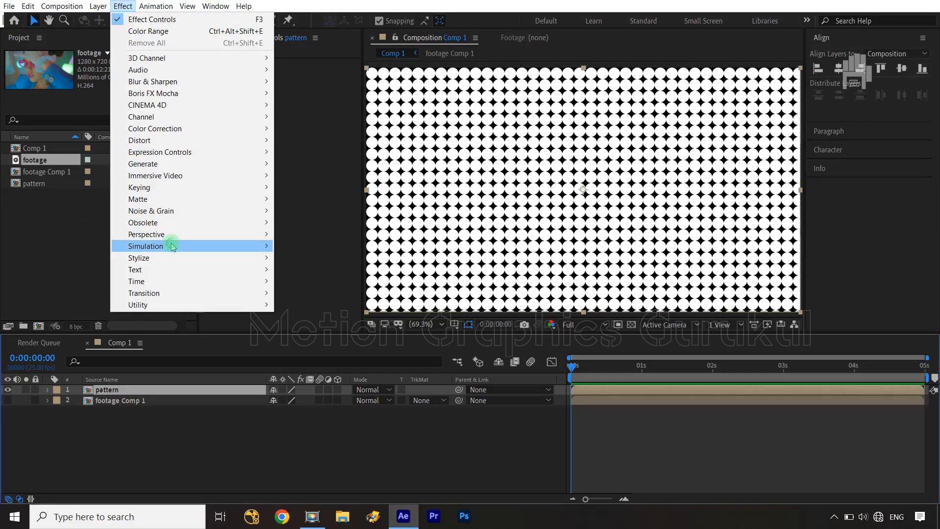
mouse_move(210, 246)
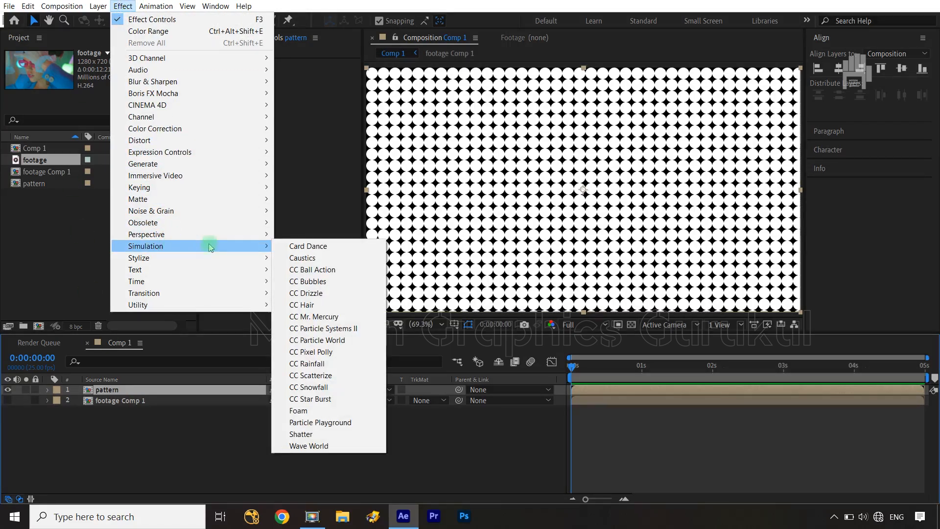
click(309, 247)
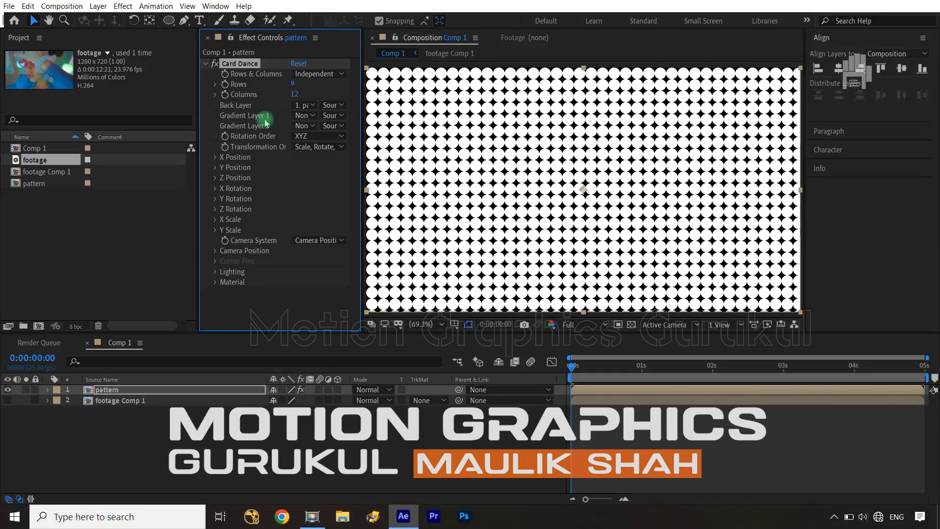
Set Card Dance's Gradient Layer 1 to footage Comp 1, read with Effects & Masks.
click(312, 116)
click(327, 154)
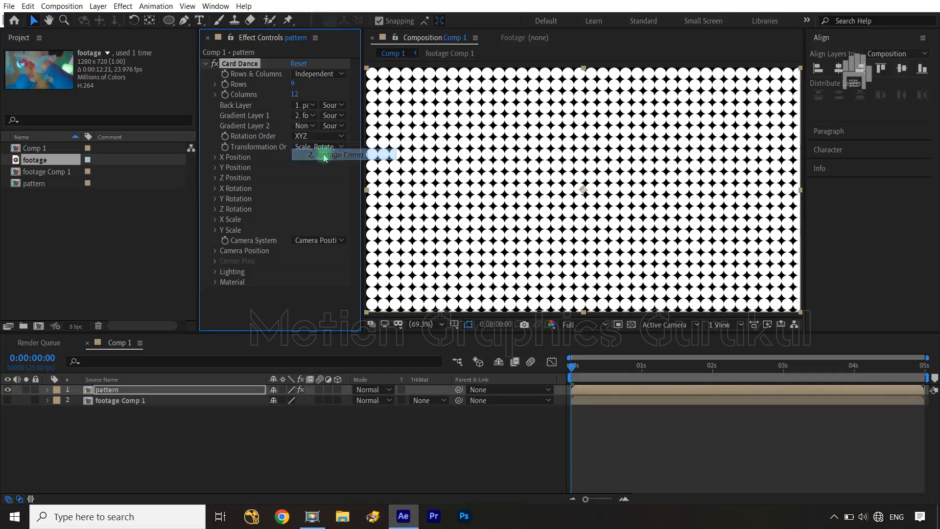
click(339, 116)
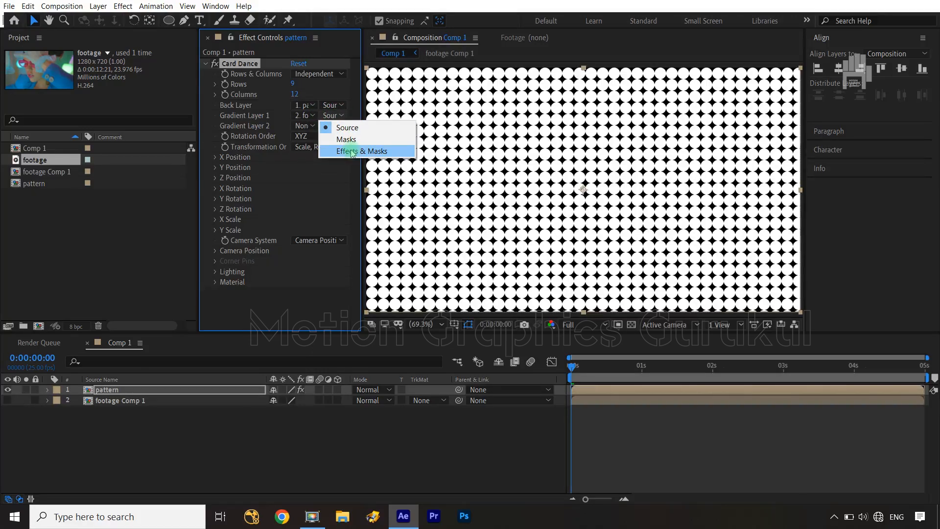
click(352, 153)
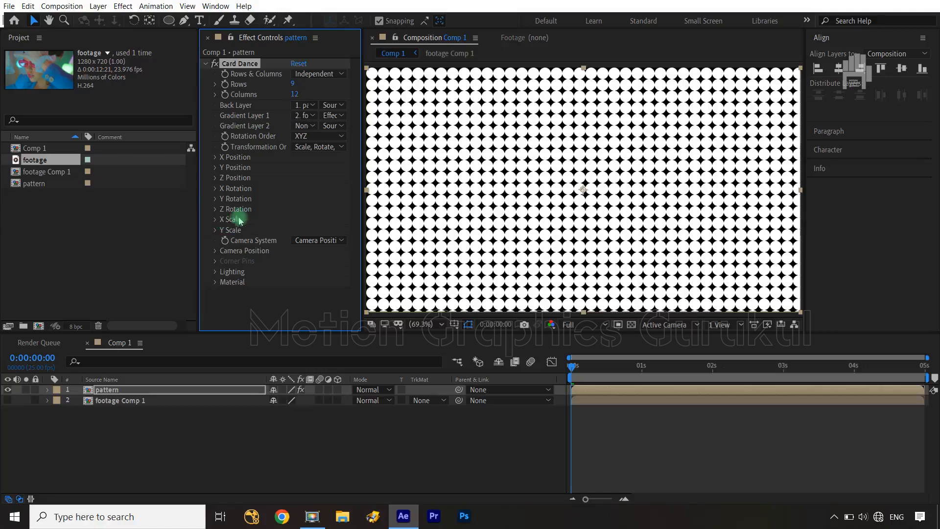
Set the source of both X Scale and Y Scale in Card Dance to Intensity 1.
click(214, 220)
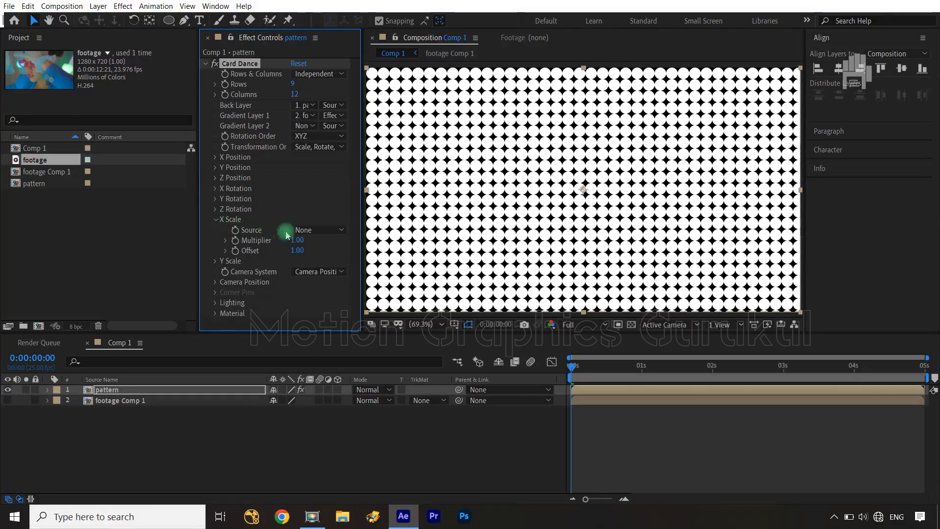
click(320, 230)
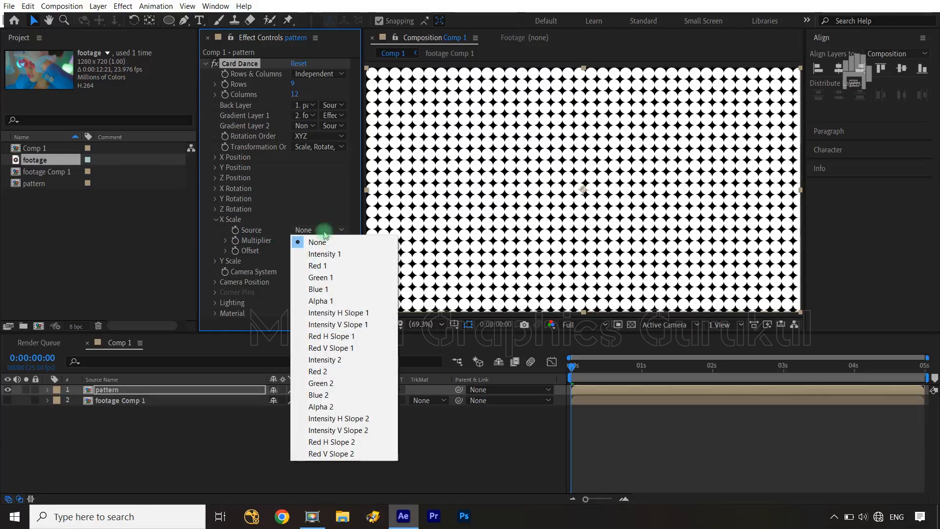
click(330, 255)
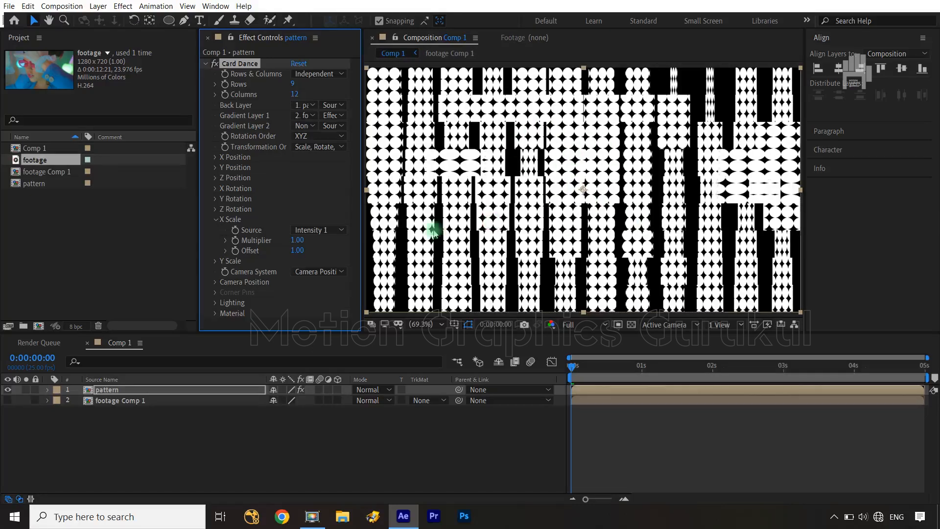
click(216, 261)
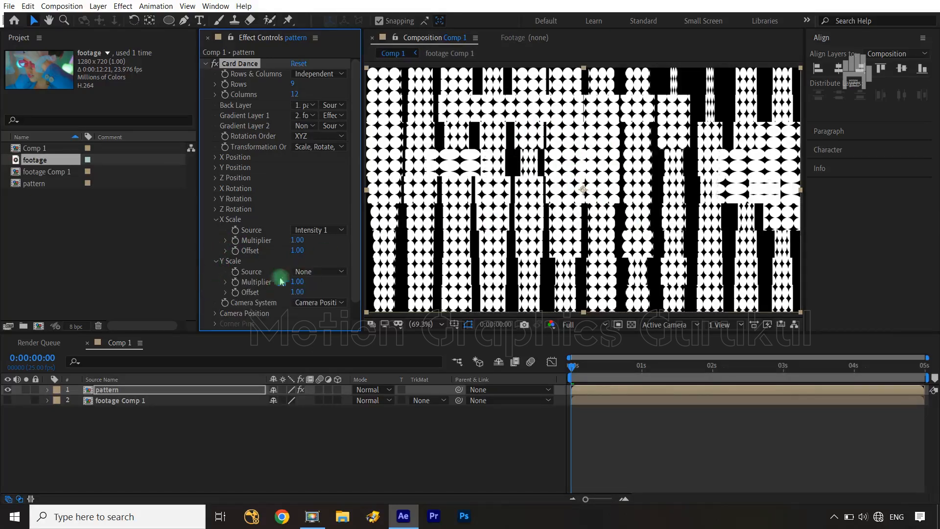
click(314, 272)
click(323, 295)
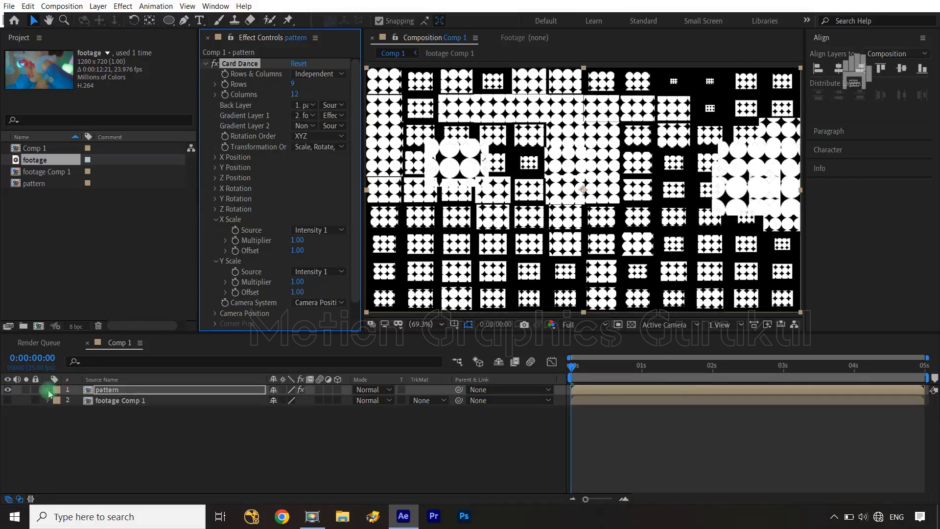
Look up the Copies value of Repeater 1 on the pattern comp's shape layer and return to Comp 1.
double_click(115, 395)
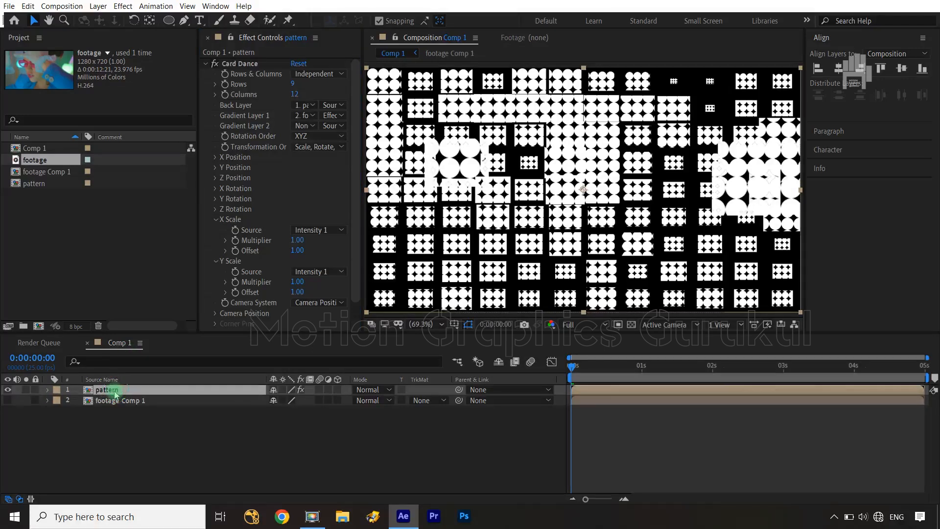
click(48, 390)
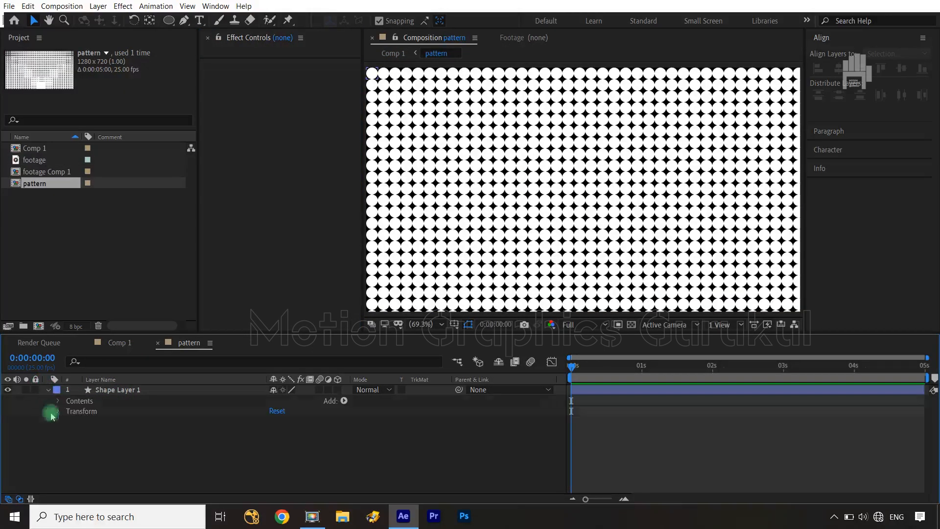
click(59, 401)
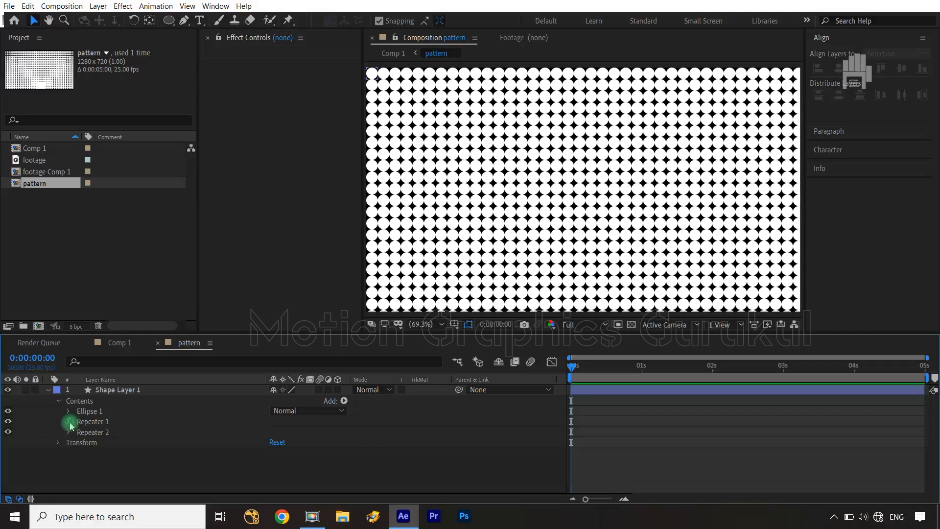
click(68, 422)
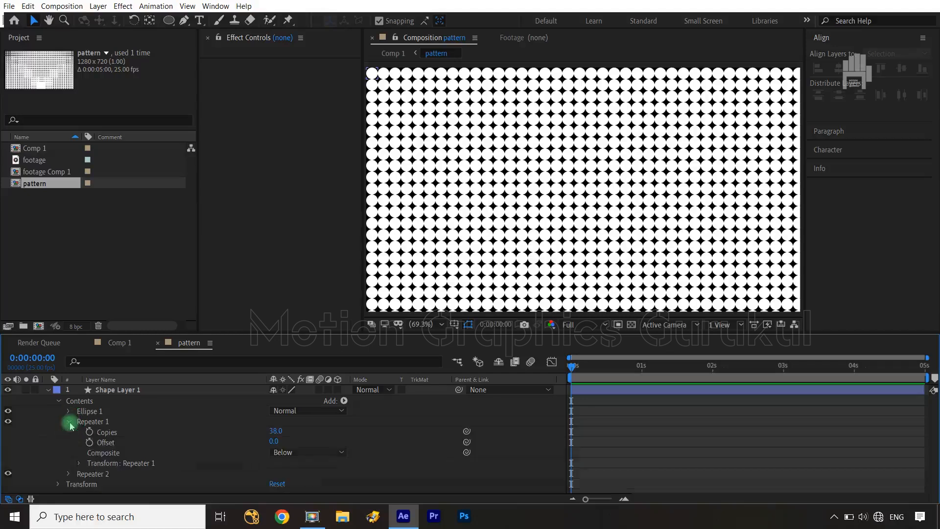
click(48, 390)
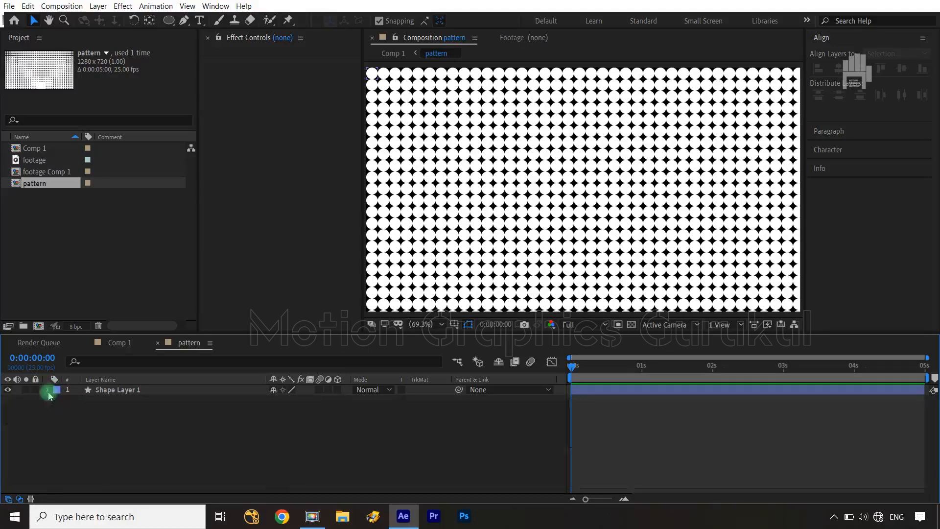
click(121, 342)
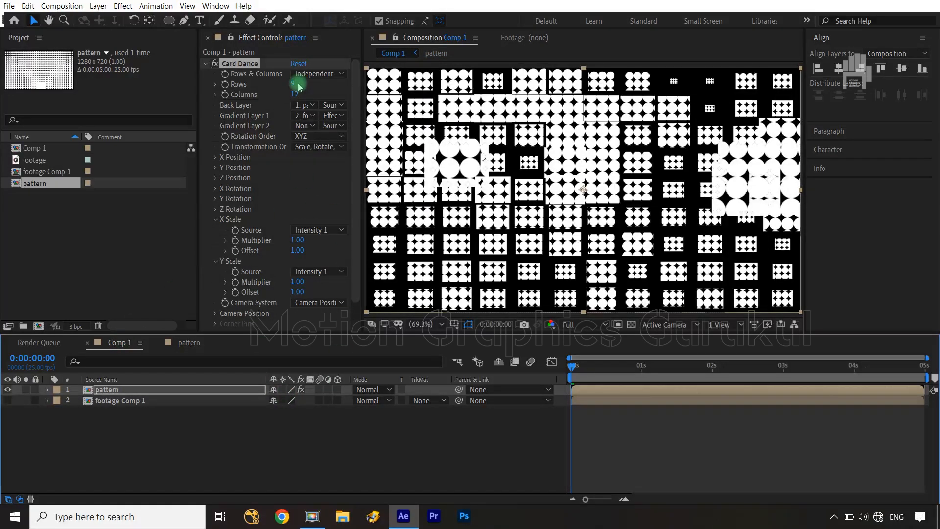
Set Card Dance's Rows and Columns both to 38 on the pattern layer.
click(292, 84)
text(38)
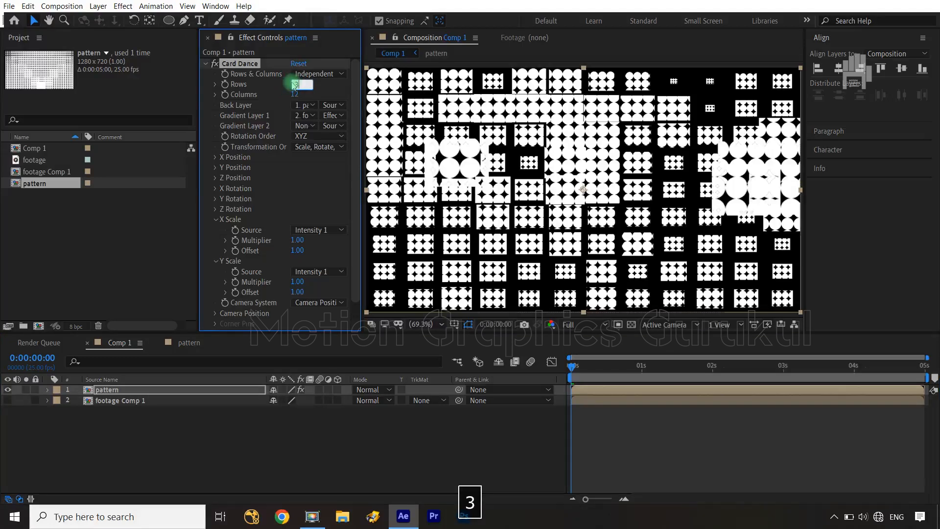
click(297, 94)
text(38)
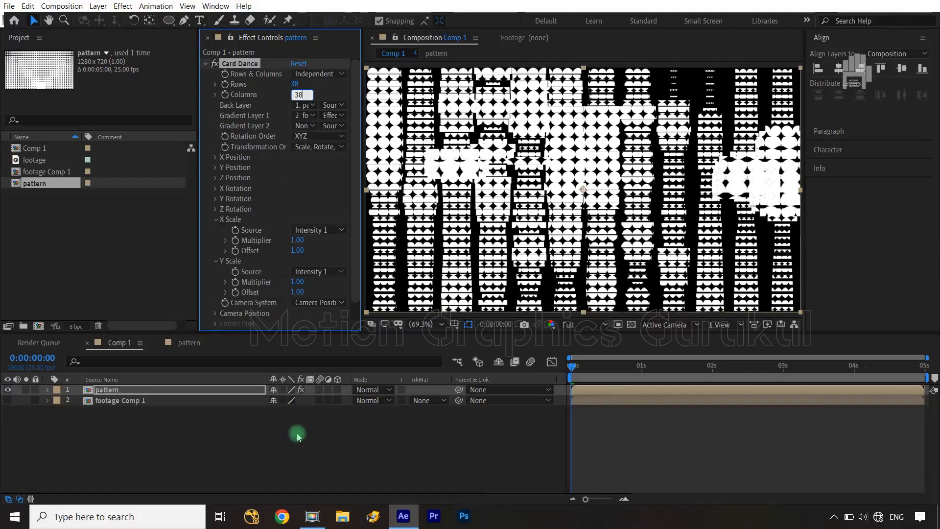
click(297, 436)
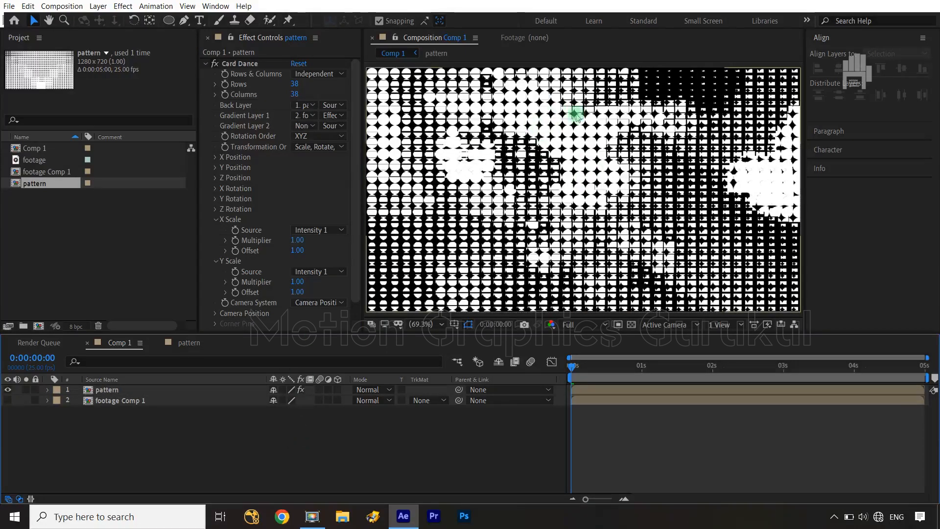
Scrub to 0:00:02:04 and compare the dot pattern with the original footage by toggling the two layers' visibility.
drag(575, 366, 725, 366)
click(640, 164)
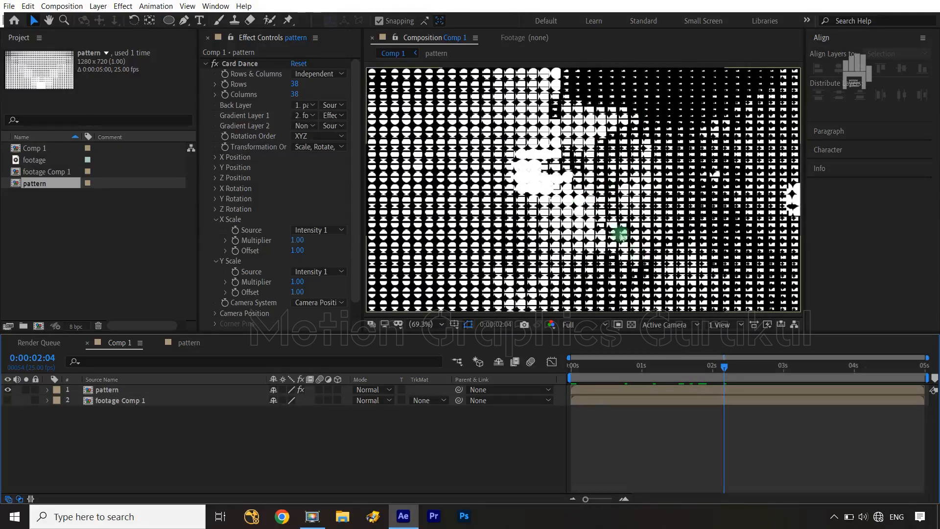
click(8, 390)
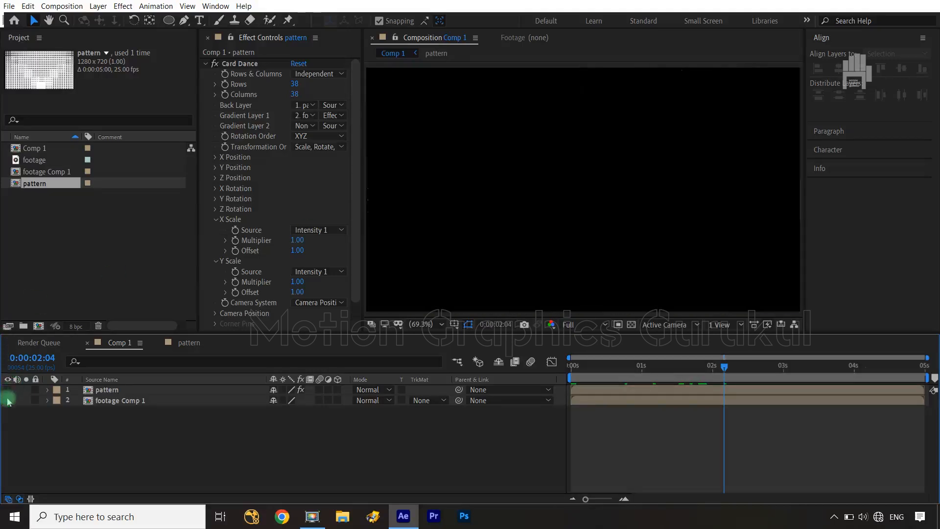
click(8, 401)
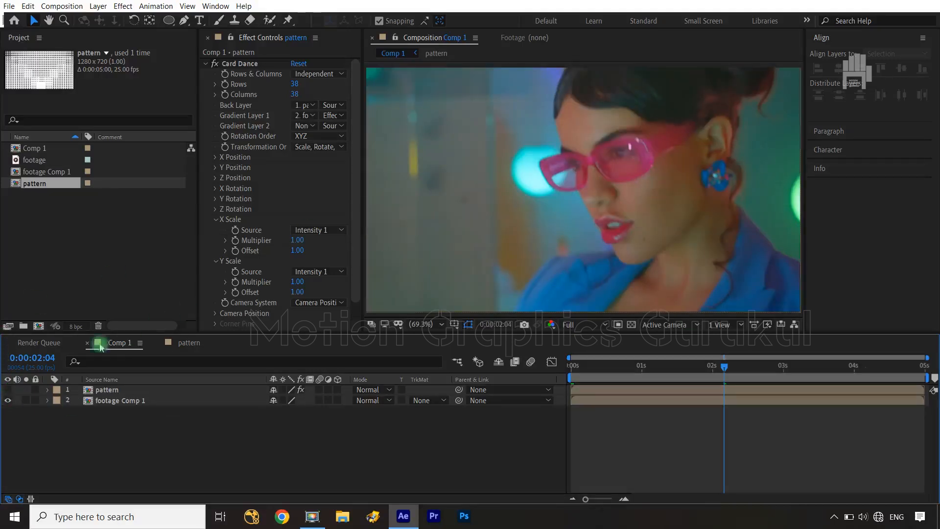
click(8, 400)
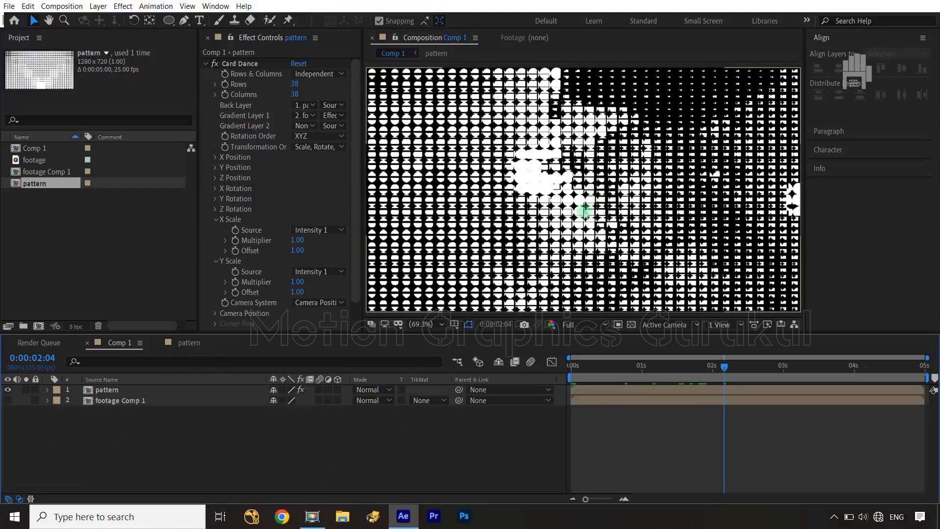
Apply the Curves color correction effect to the footage Comp 1 layer and widen its effect settings area.
click(131, 406)
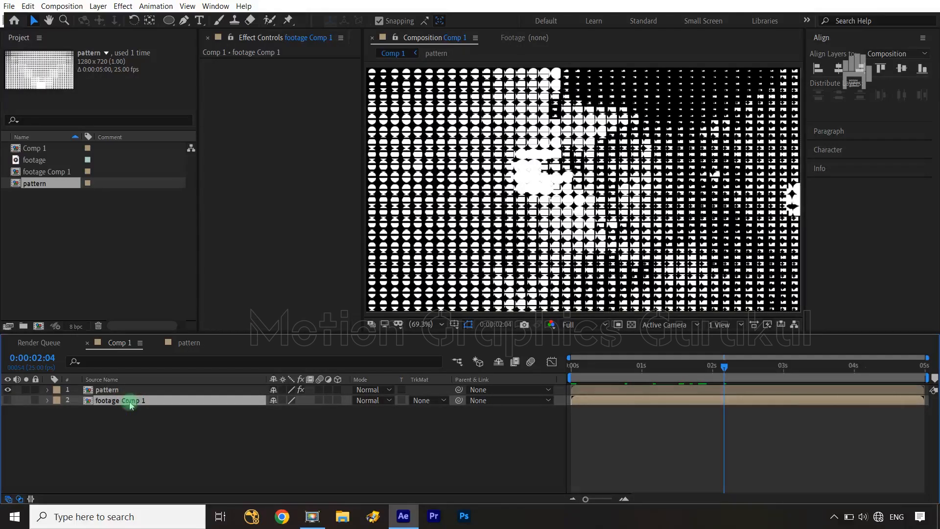
click(123, 6)
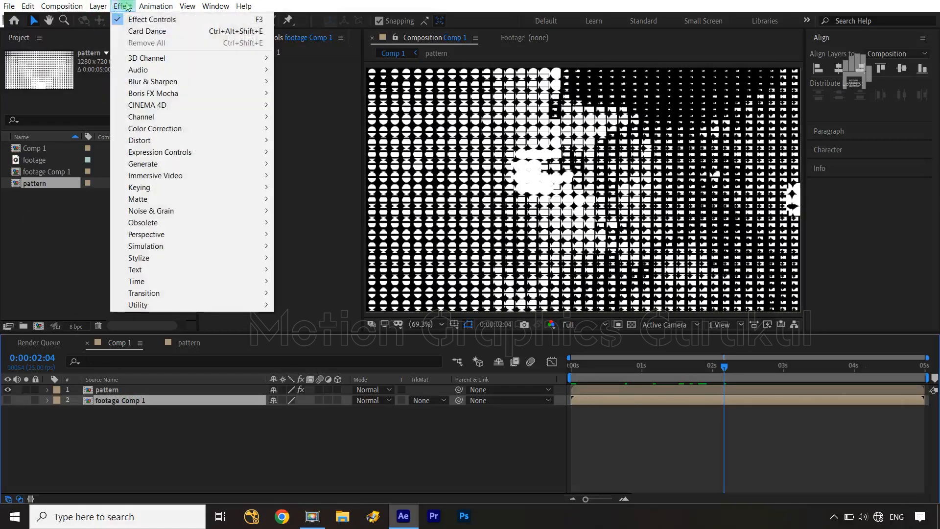
mouse_move(196, 128)
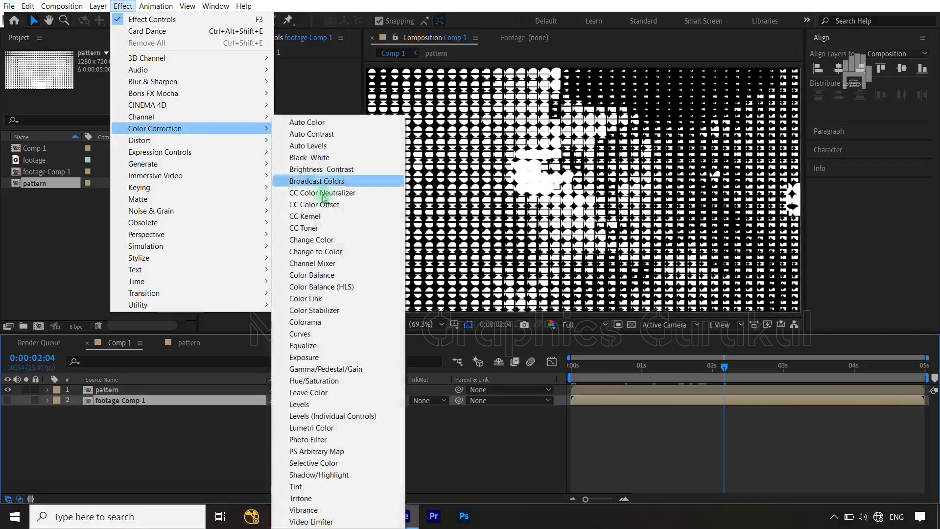
click(324, 334)
drag(362, 171, 423, 170)
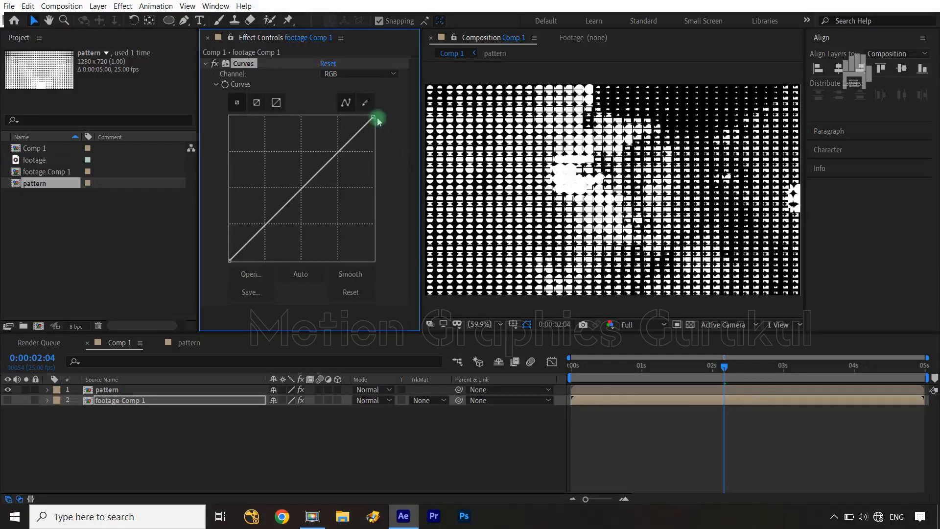
Raise the footage's contrast in the RGB curve by moving the white point inward and slightly lowering the shadows, and check it back to the first frame.
drag(371, 116, 382, 150)
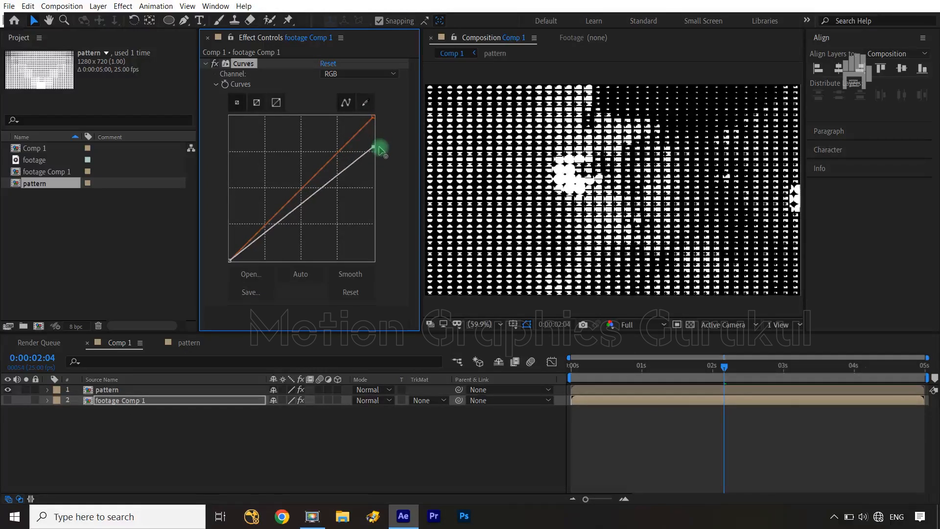
drag(229, 259, 244, 264)
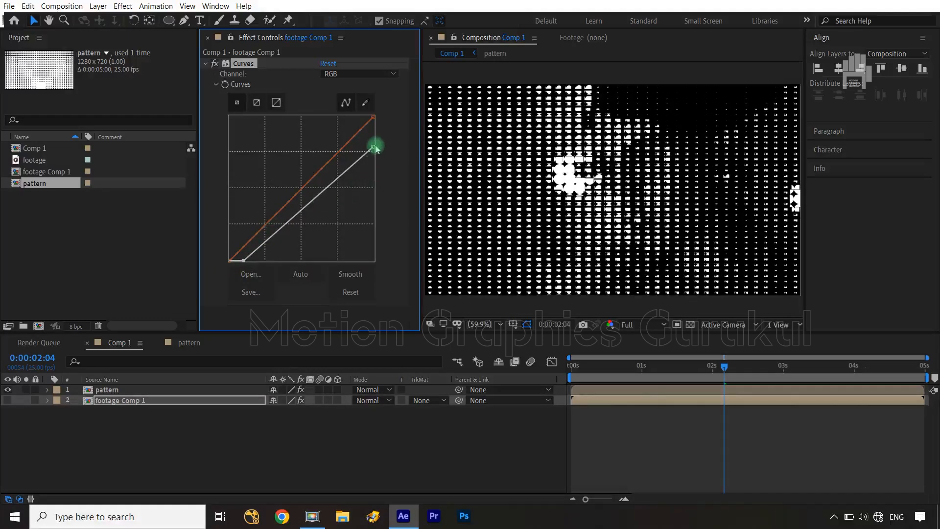
drag(373, 146, 346, 114)
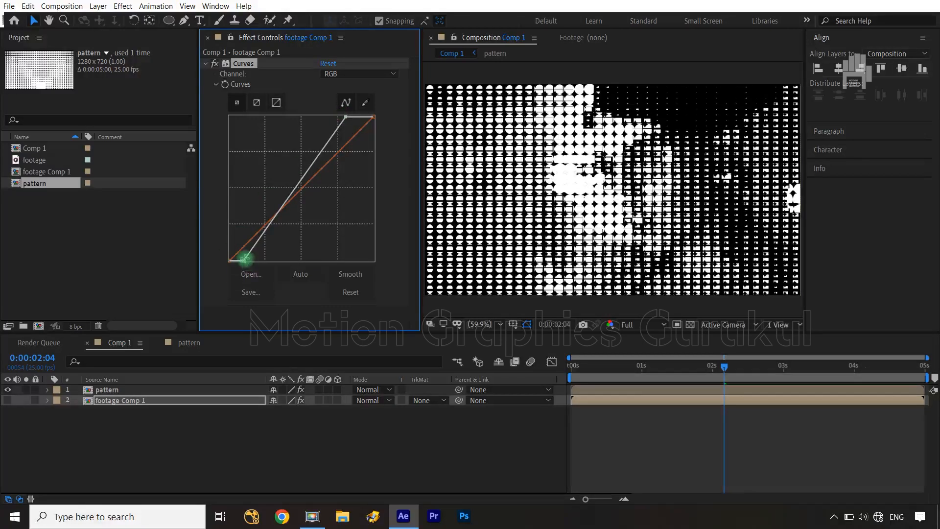
mouse_move(244, 261)
mouse_down()
mouse_move(231, 252)
mouse_move(256, 232)
mouse_move(230, 264)
mouse_up()
drag(257, 226, 265, 228)
click(306, 492)
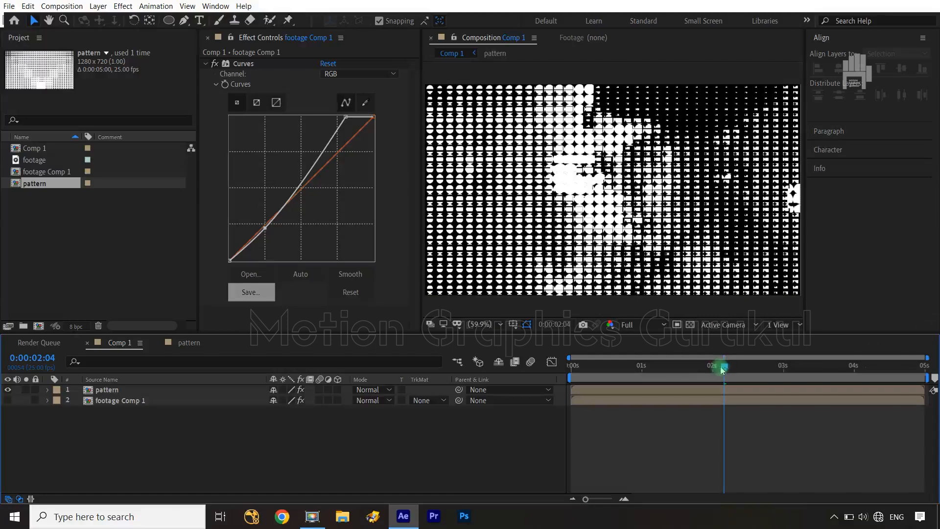
drag(636, 367, 571, 394)
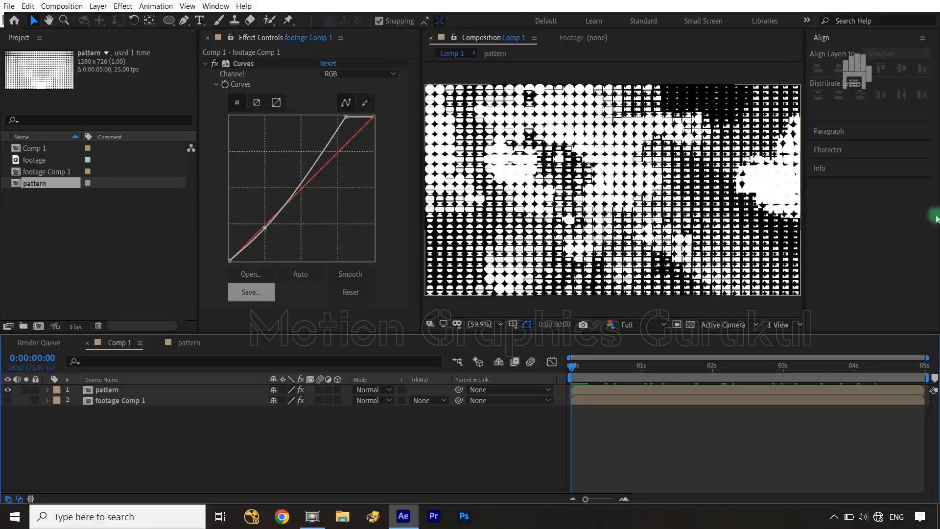
Duplicate the footage Comp 1 layer and delete the Curves effect from the upper copy.
click(128, 400)
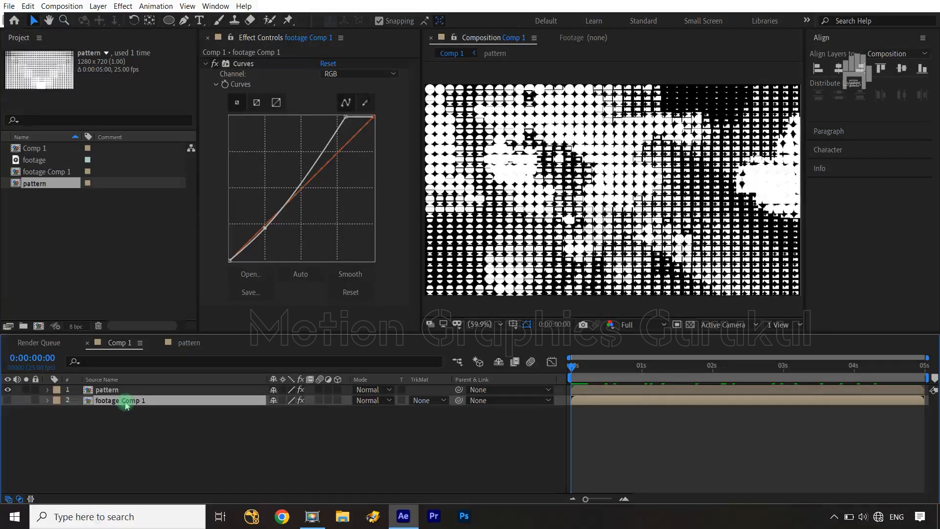
key(ctrl+d)
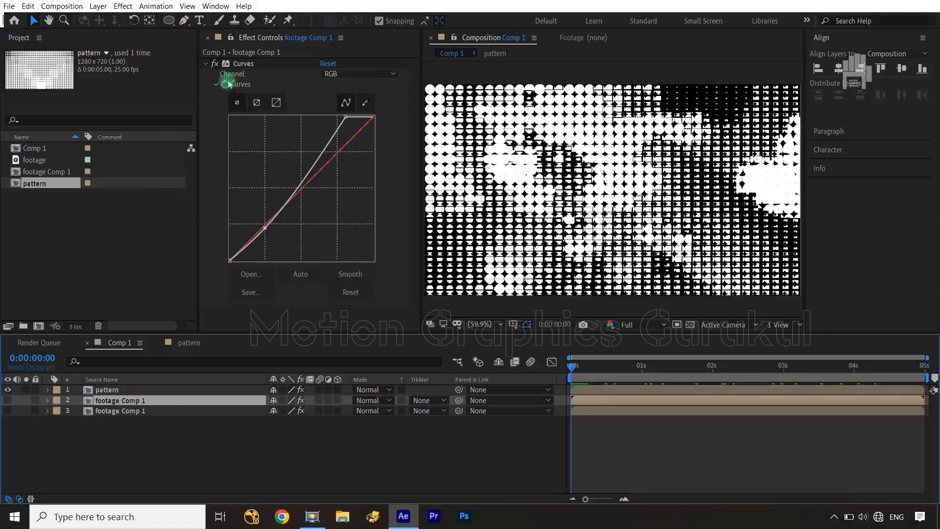
click(242, 67)
key(Delete)
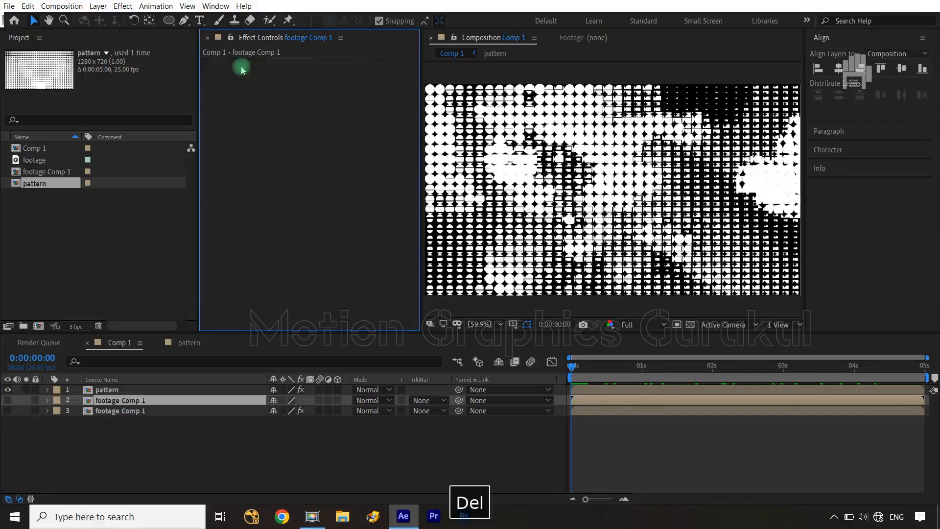
Turn on the transparency grid and make the upper footage Comp 1 copy visible beneath the pattern.
click(7, 401)
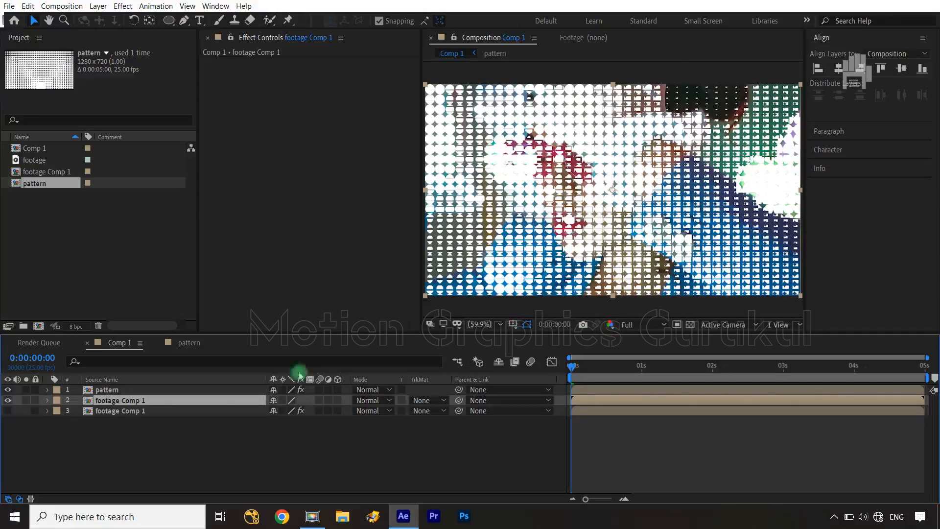
click(8, 400)
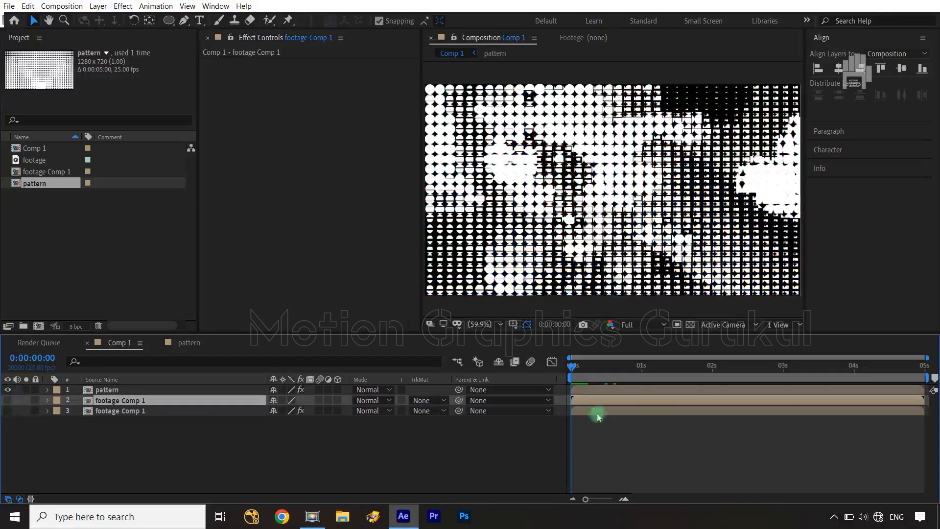
click(691, 324)
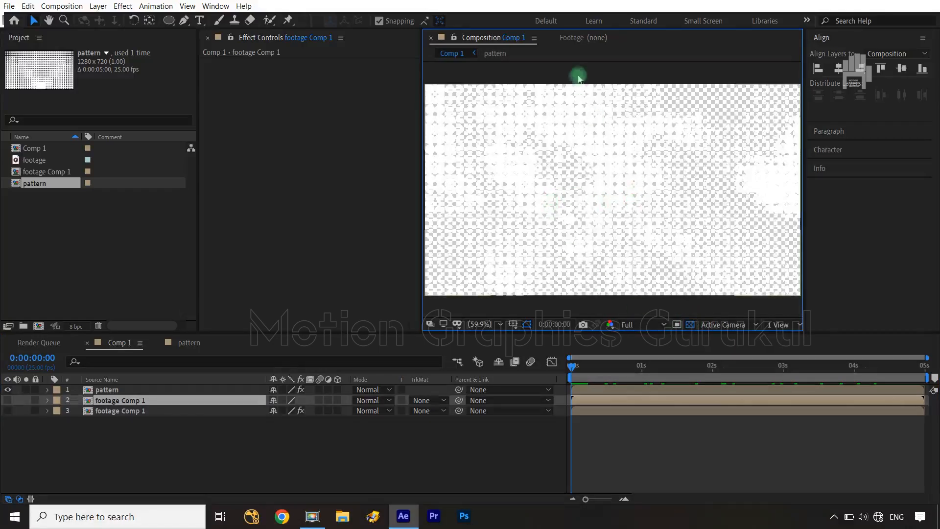
click(7, 400)
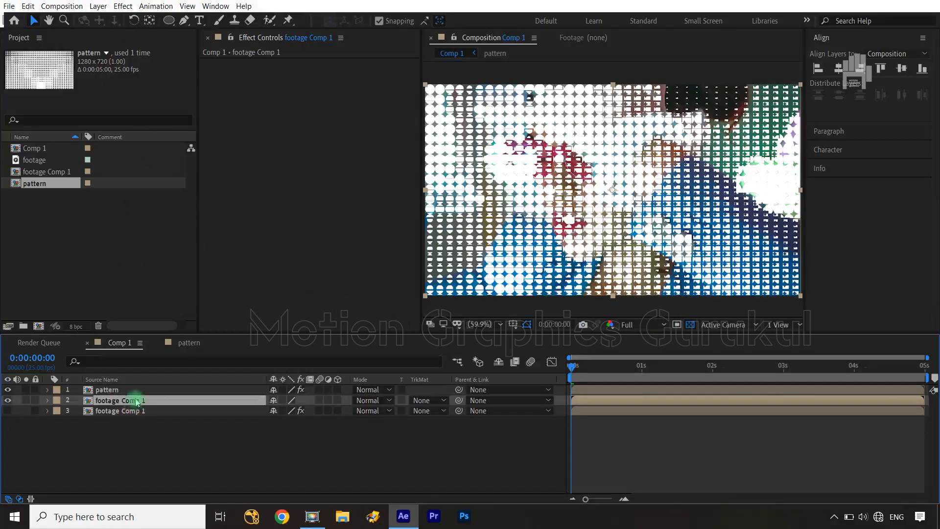
Apply the Mosaic stylize effect to the upper footage Comp 1 copy with 38 horizontal and 38 vertical blocks.
click(122, 5)
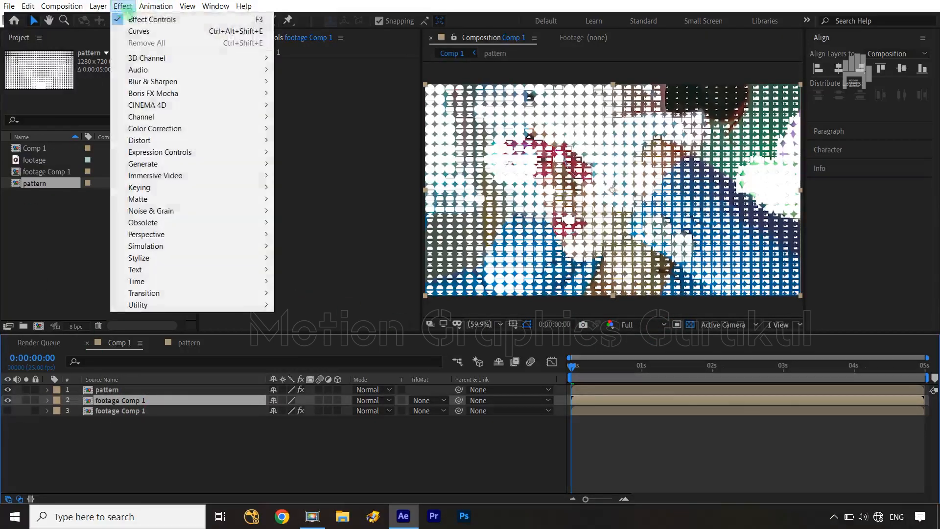
mouse_move(164, 262)
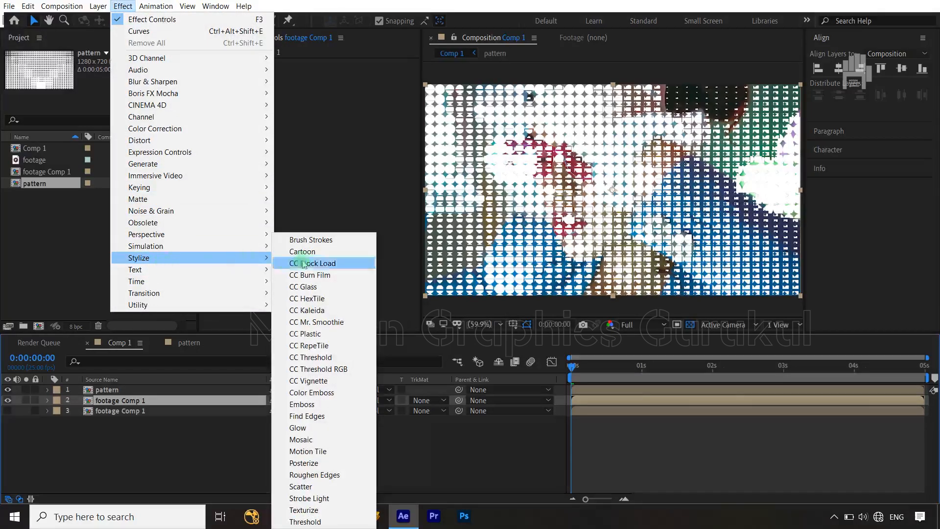
click(301, 439)
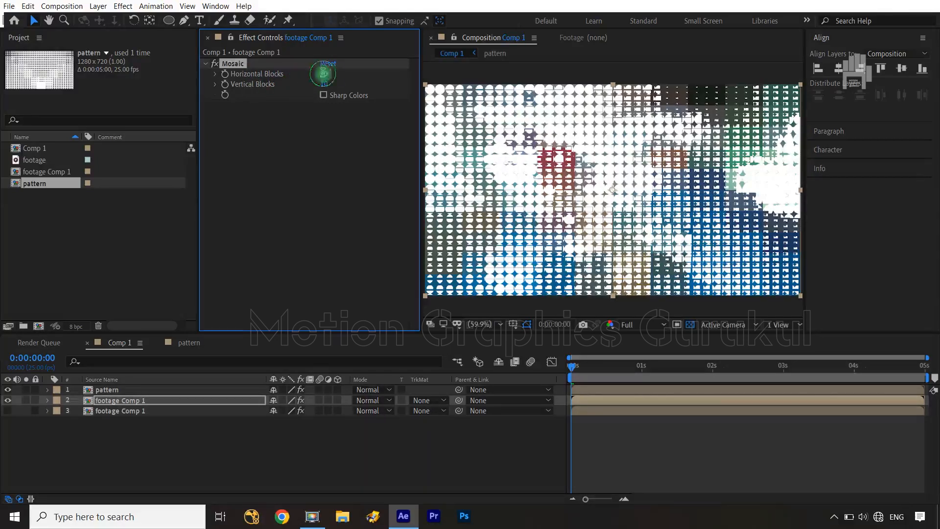
text(38)
click(318, 152)
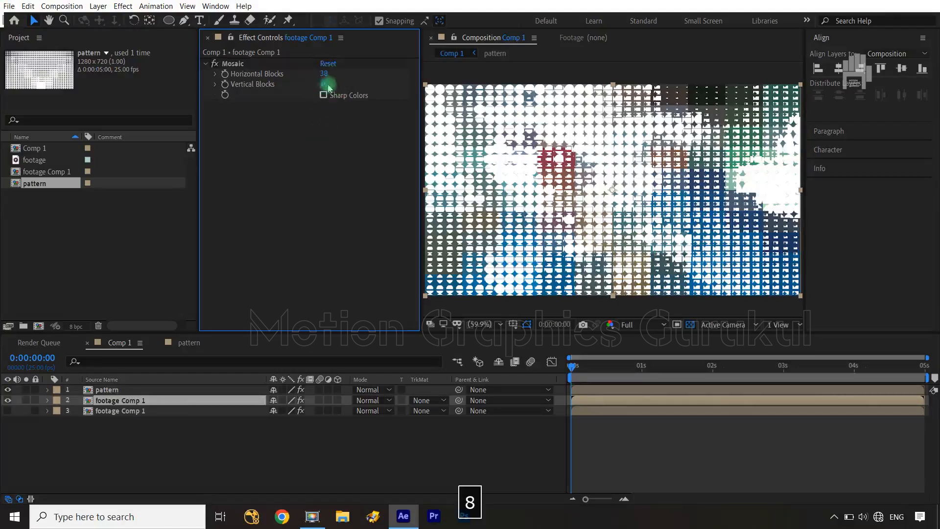
text(38)
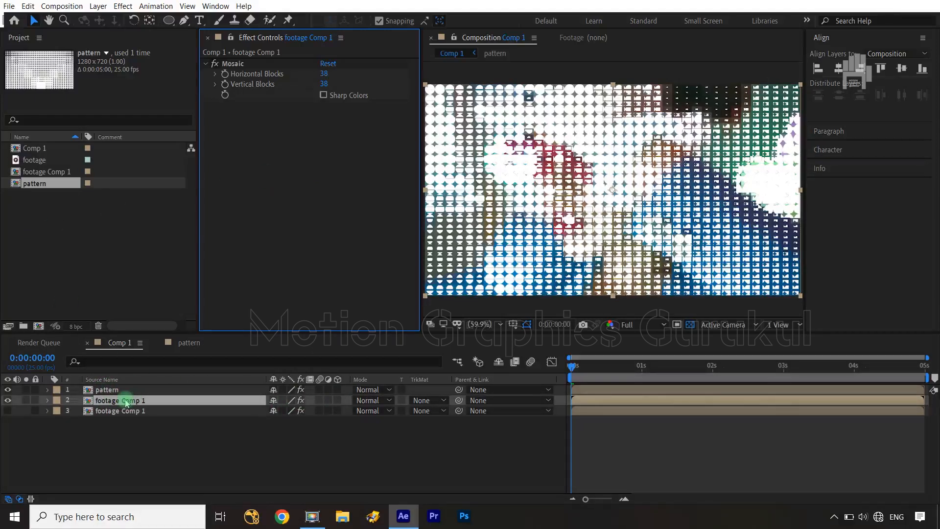
Use the pattern layer as an alpha matte for the upper footage Comp 1 copy, turn off the transparency grid, and check other frames.
click(438, 401)
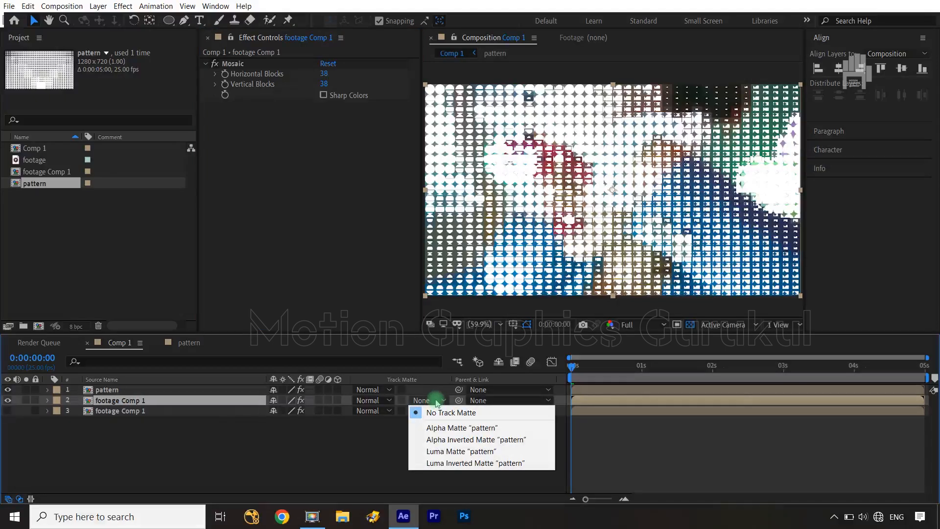
click(440, 428)
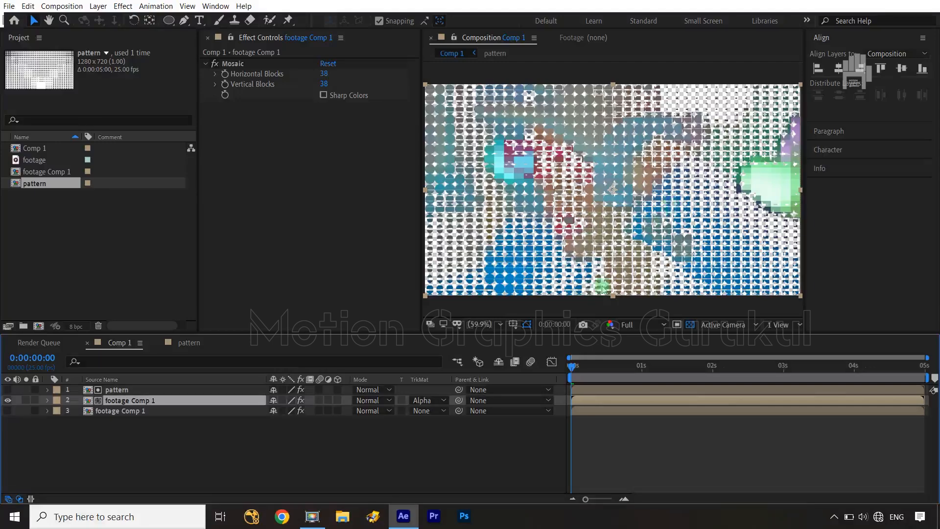
drag(576, 363, 679, 362)
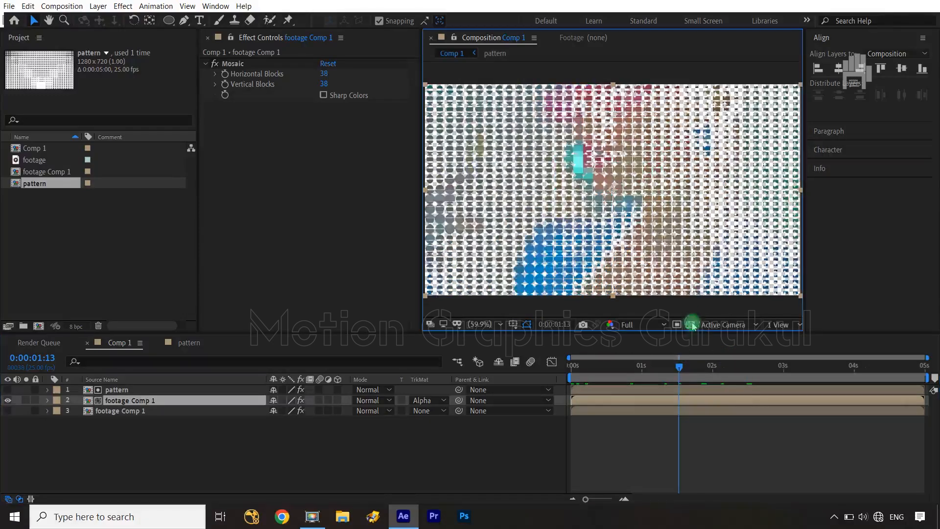
click(691, 325)
drag(679, 365, 850, 375)
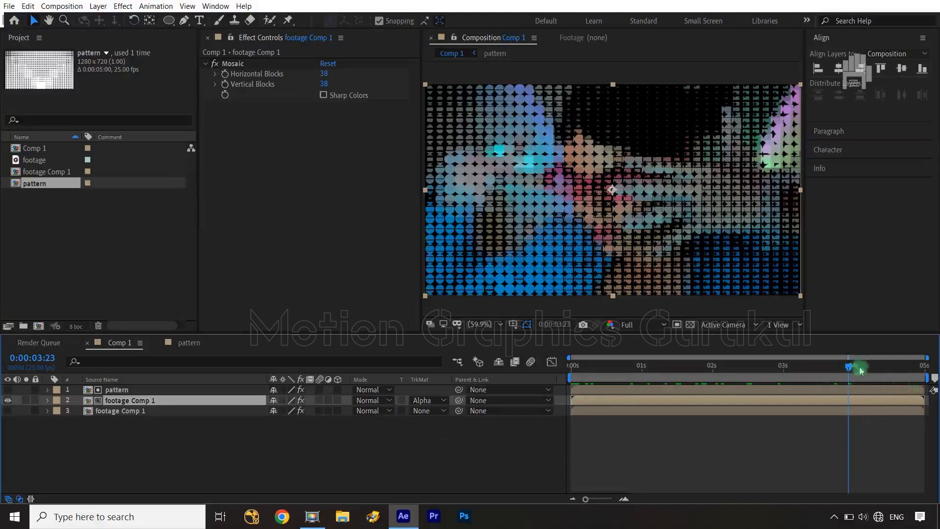
drag(851, 367, 795, 379)
Reset the bottom footage Comp 1 layer's Curves, lower the white point and move the black point inward, and check back to the first frame.
click(108, 410)
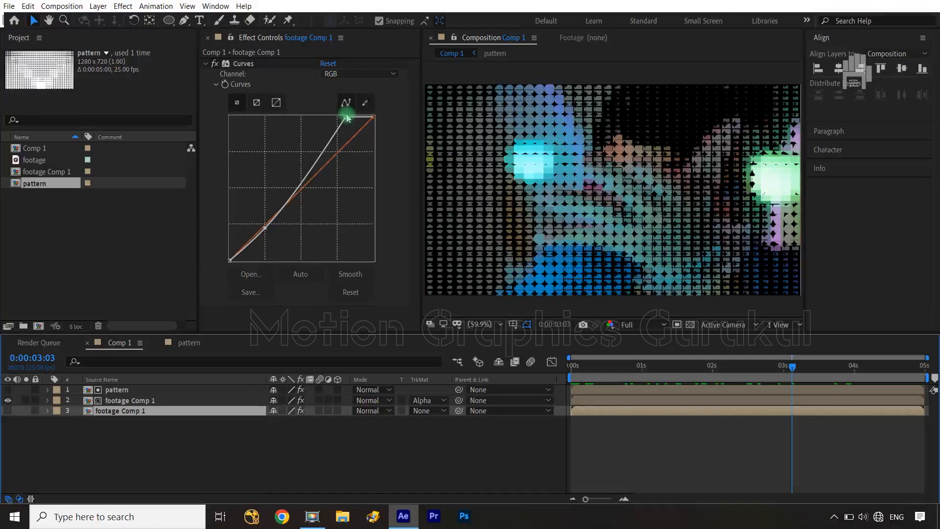
drag(346, 117, 378, 157)
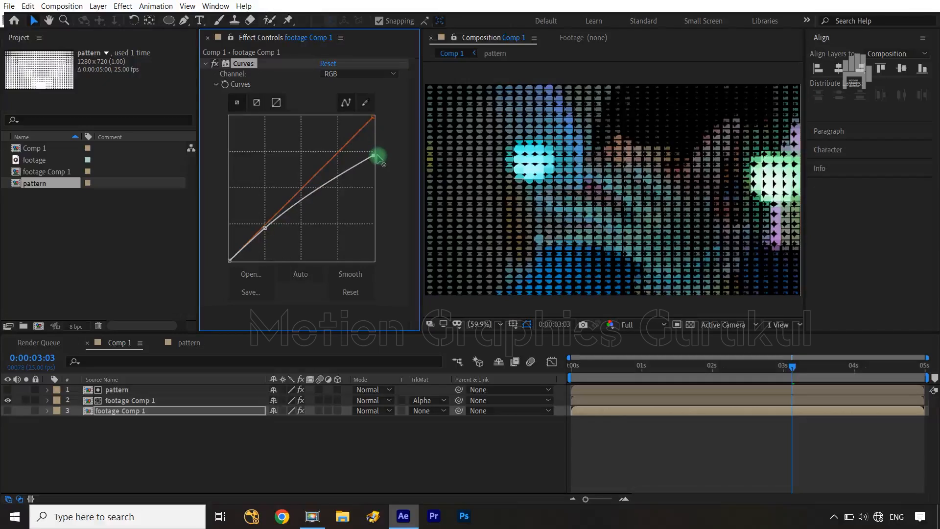
click(327, 63)
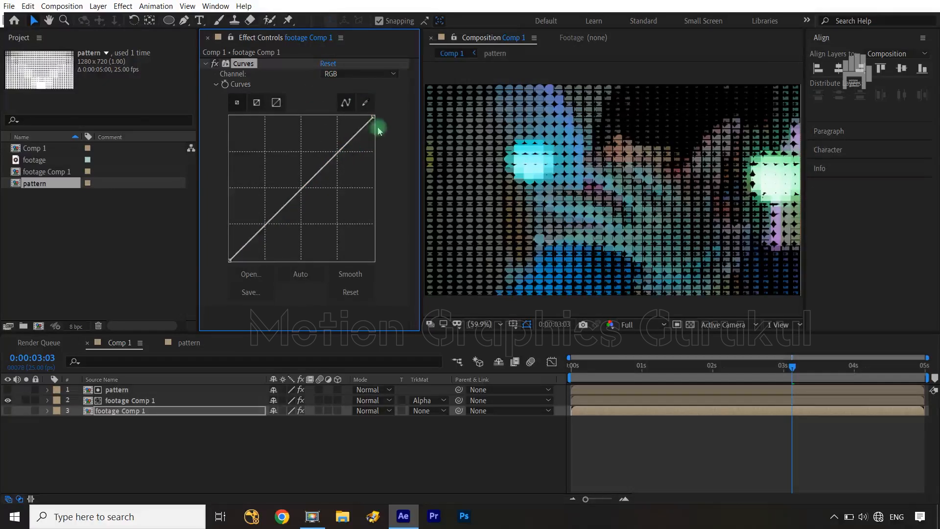
drag(374, 118, 374, 145)
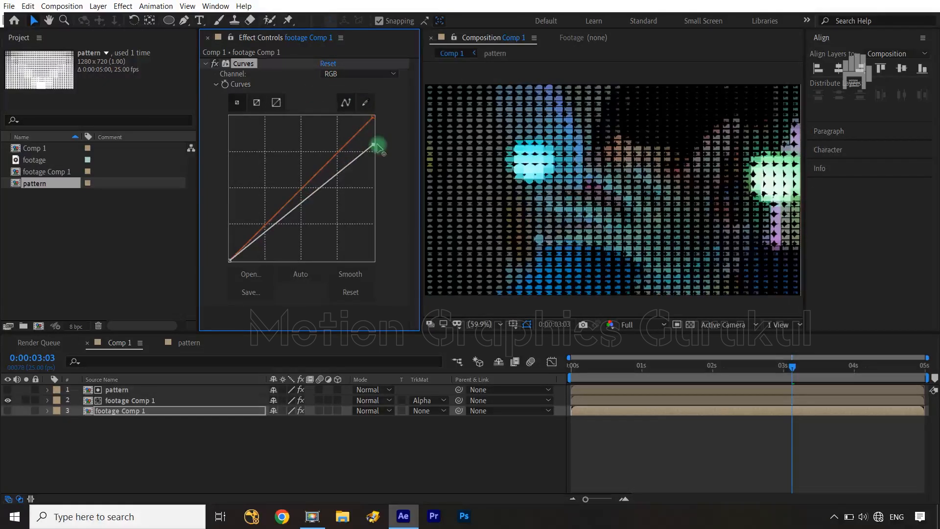
drag(231, 259, 251, 263)
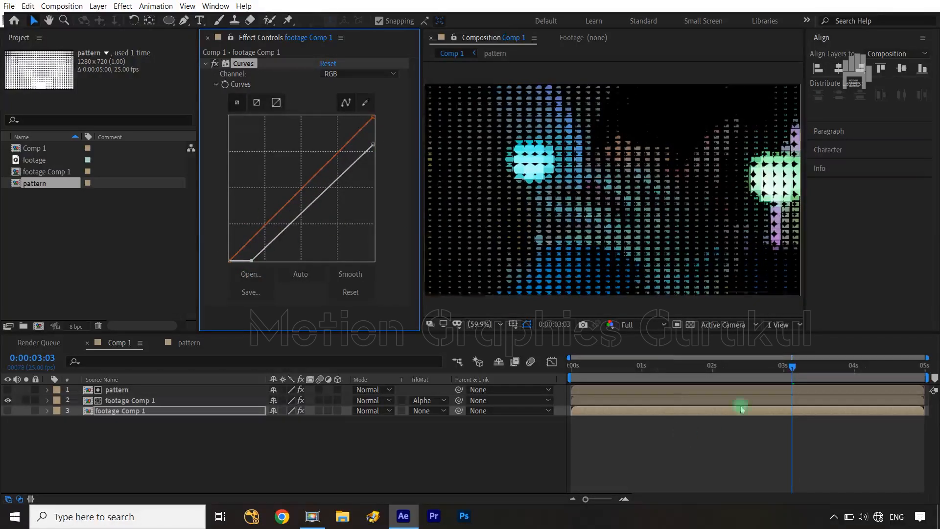
drag(791, 369, 550, 386)
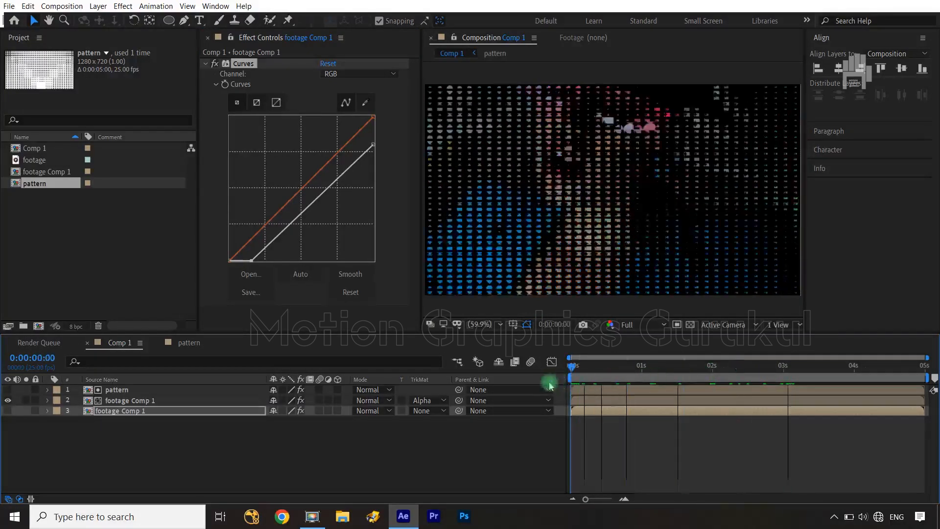
Create an adjustment layer above all layers of Comp 1 and rename it glow.
click(415, 439)
click(223, 458)
key(ctrl+alt+y)
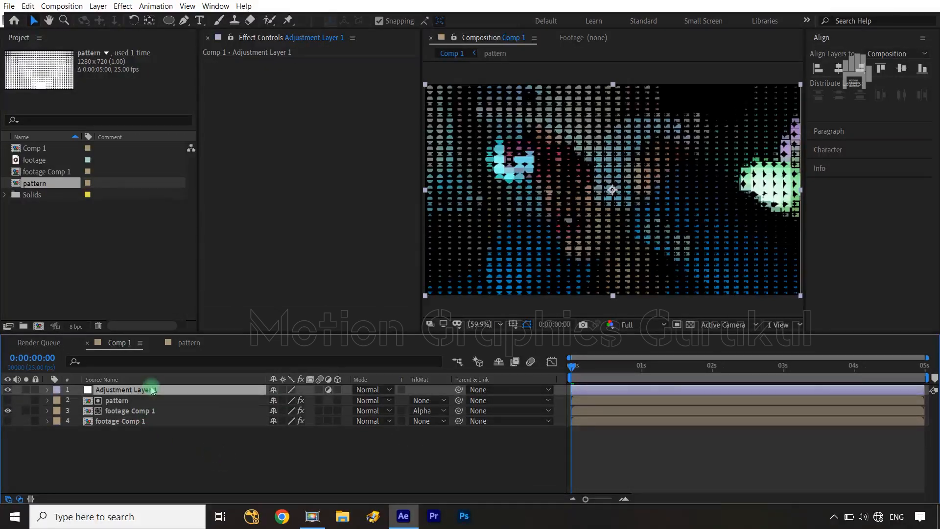
key(Return)
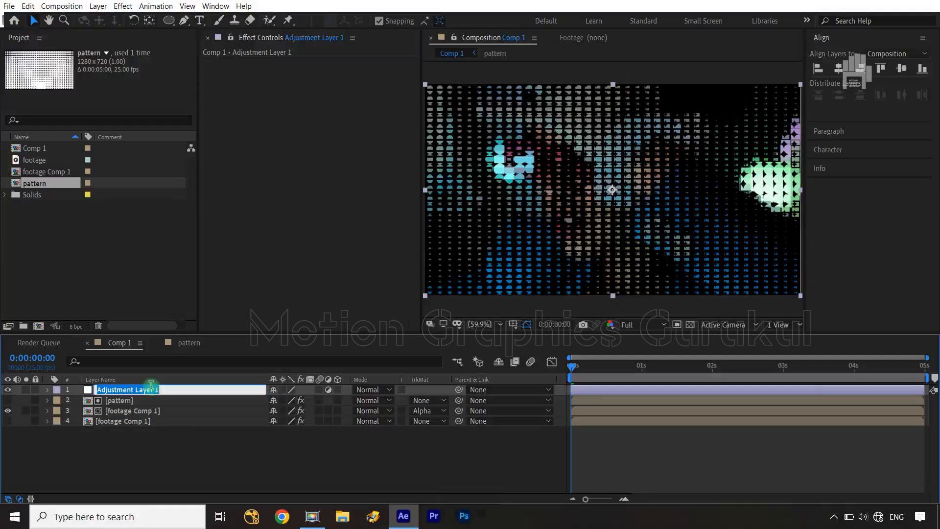
text(glow)
click(177, 448)
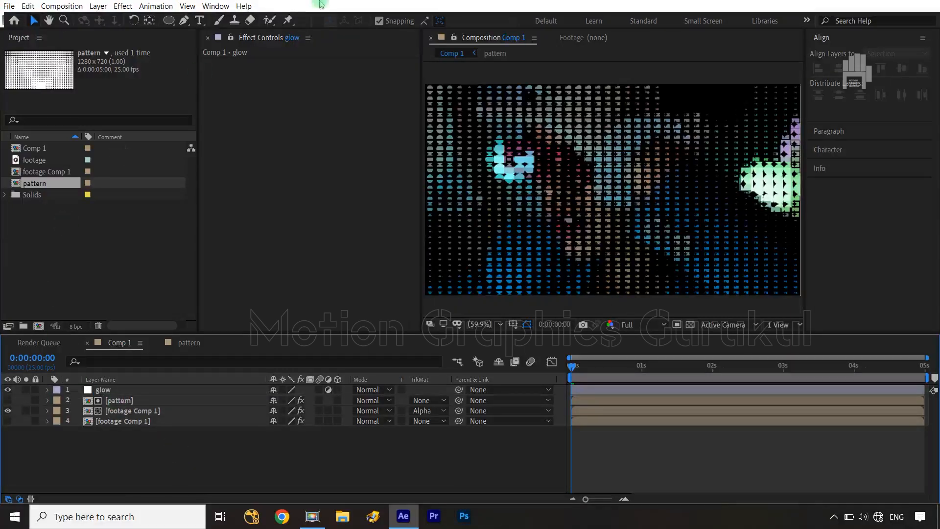
Apply the Glow stylize effect to the glow adjustment layer.
click(122, 6)
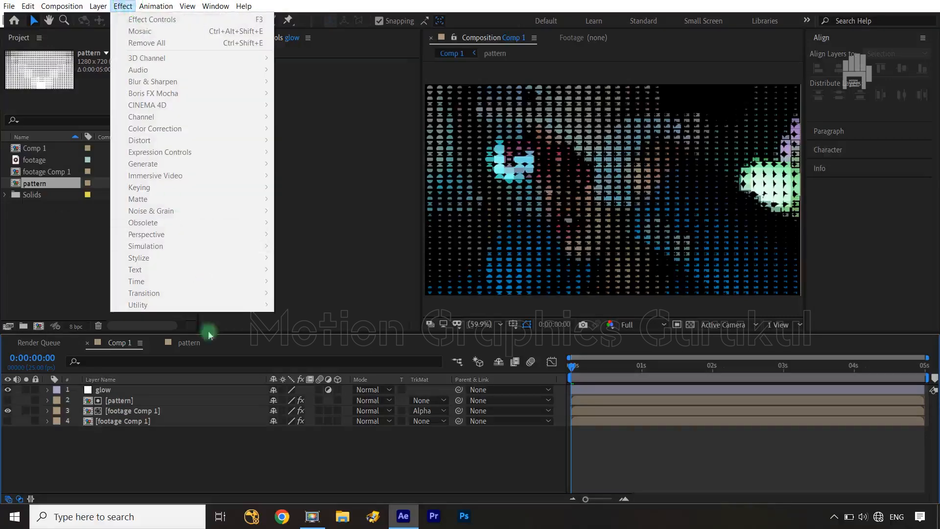
click(185, 451)
click(143, 389)
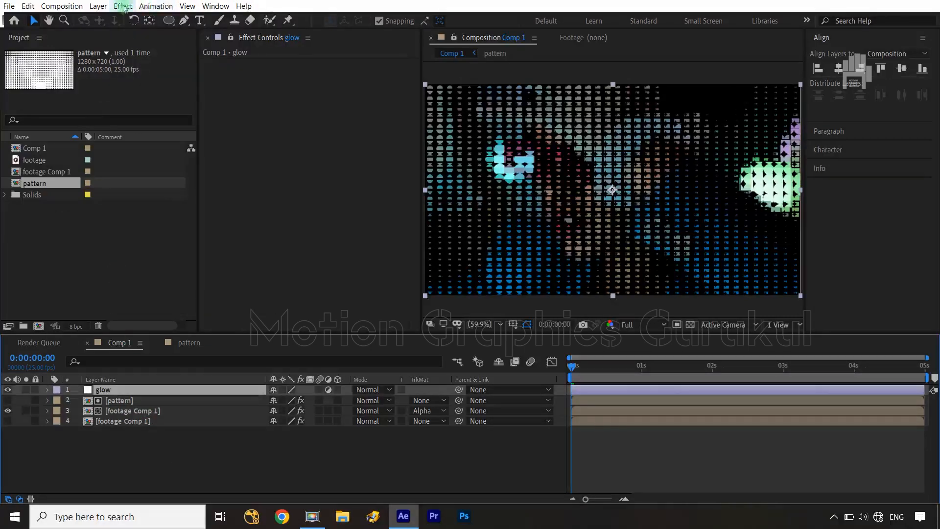
click(123, 7)
mouse_move(147, 259)
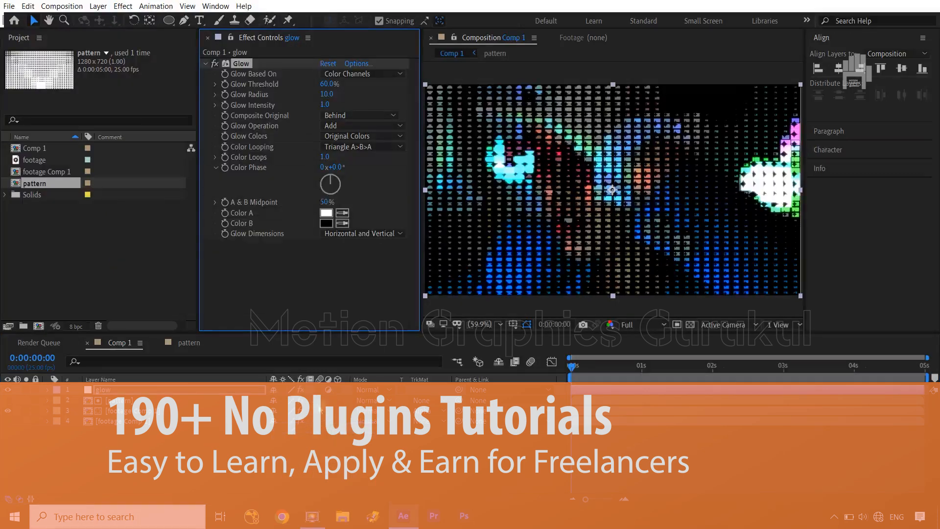
Set the Glow Threshold to 20%, Glow Radius to 50 and Glow Intensity to 0.4, and compare the image with the effect off and on.
click(329, 88)
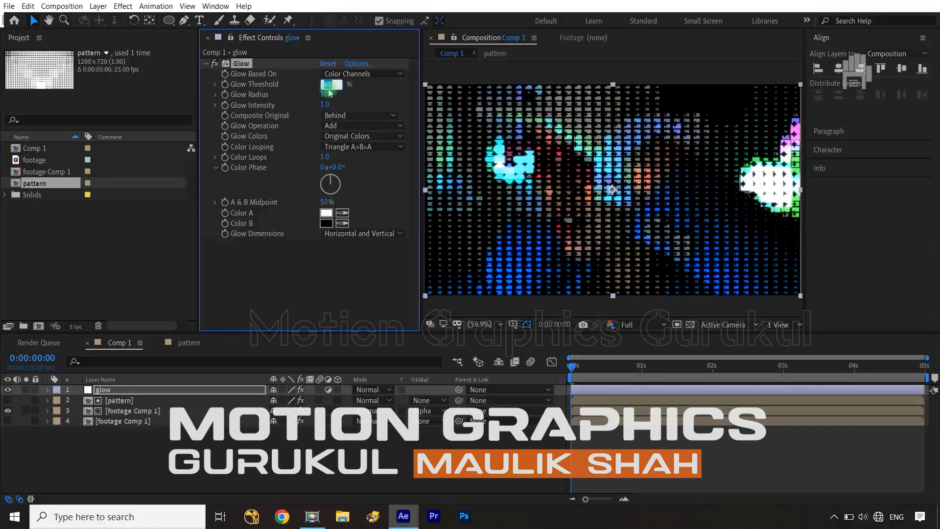
text(20)
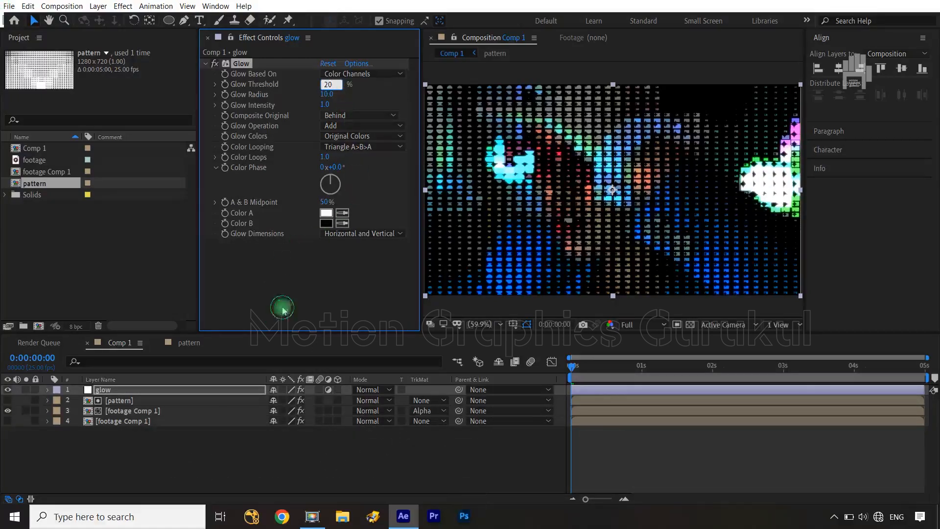
click(250, 107)
click(323, 94)
text(50)
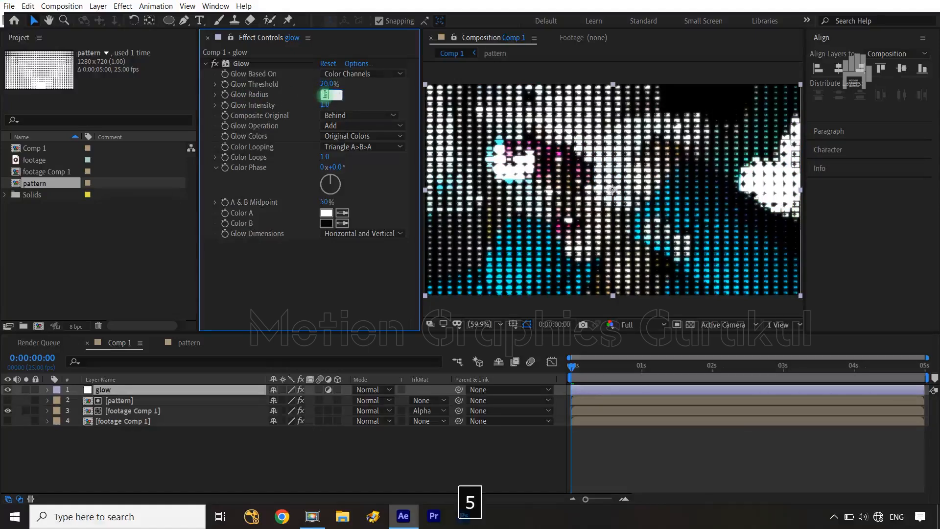
click(337, 109)
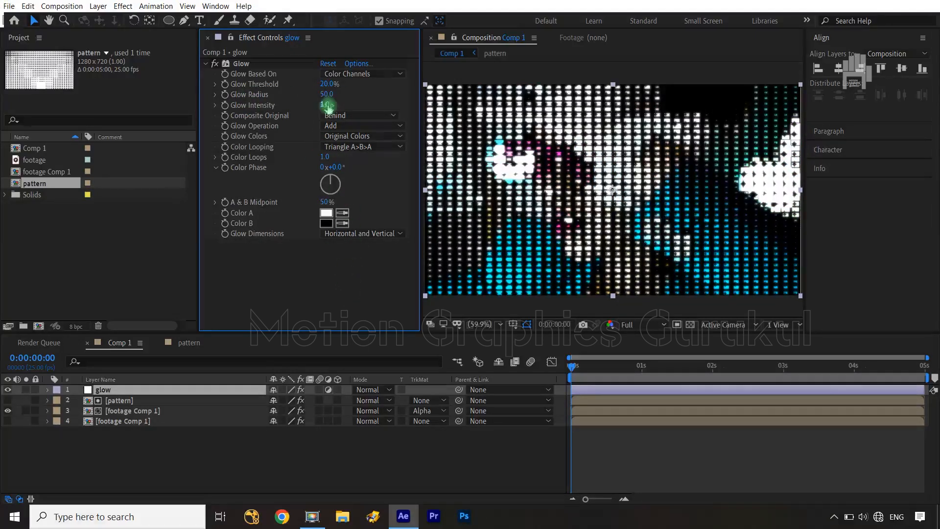
click(324, 106)
text(.)
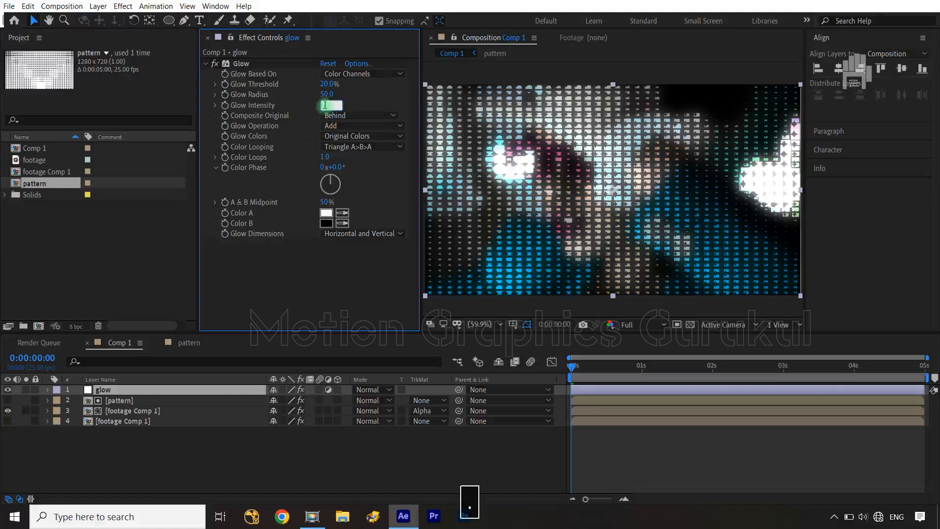
text(4)
click(329, 293)
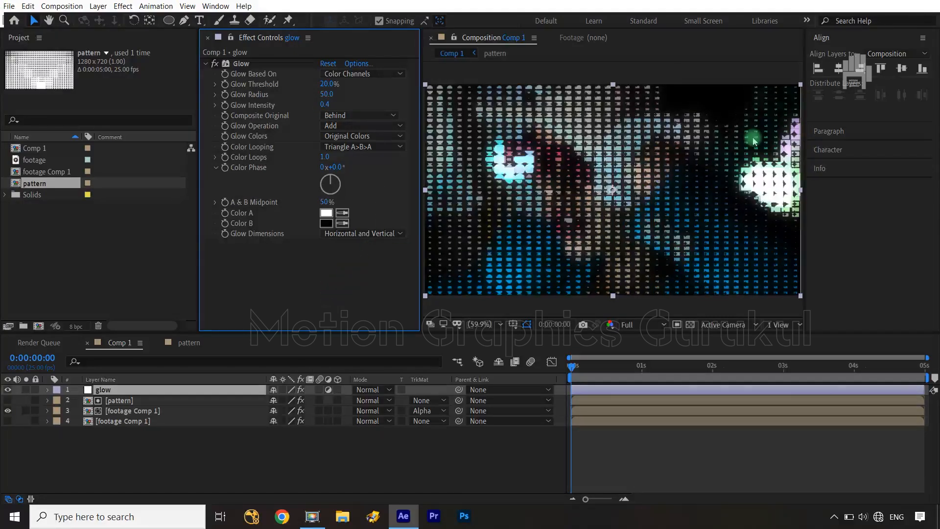
click(216, 65)
click(215, 64)
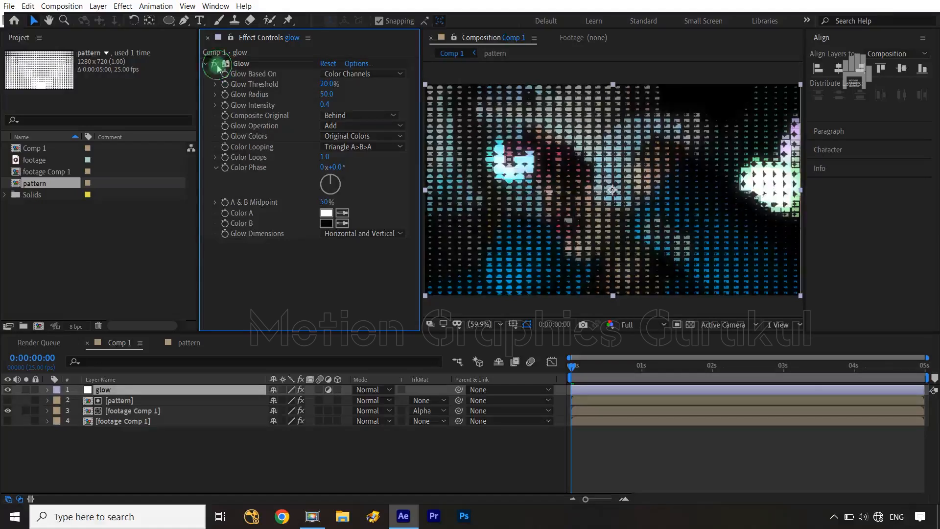
click(215, 64)
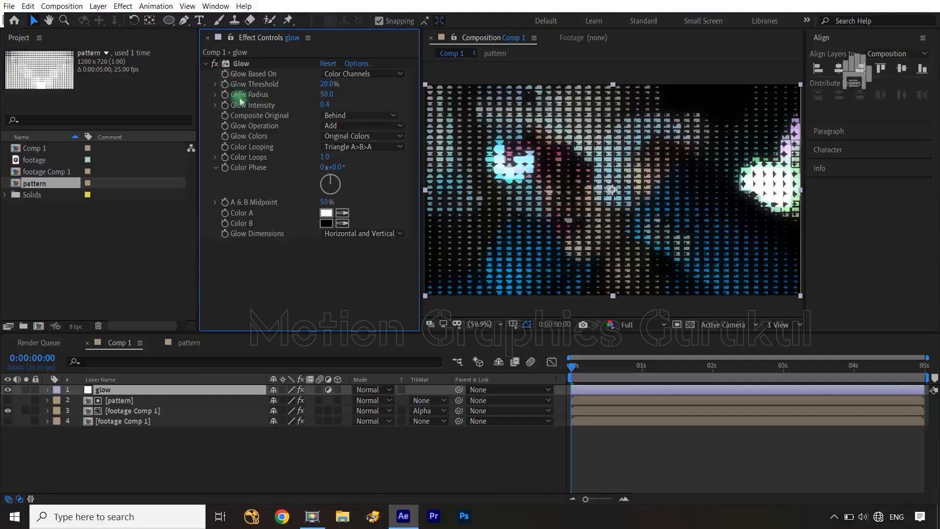
Undo a trial Glow Radius of 95, set the Glow Intensity to 0.7, and check the glow along the timeline up to 0:00:02:11.
drag(332, 98, 356, 92)
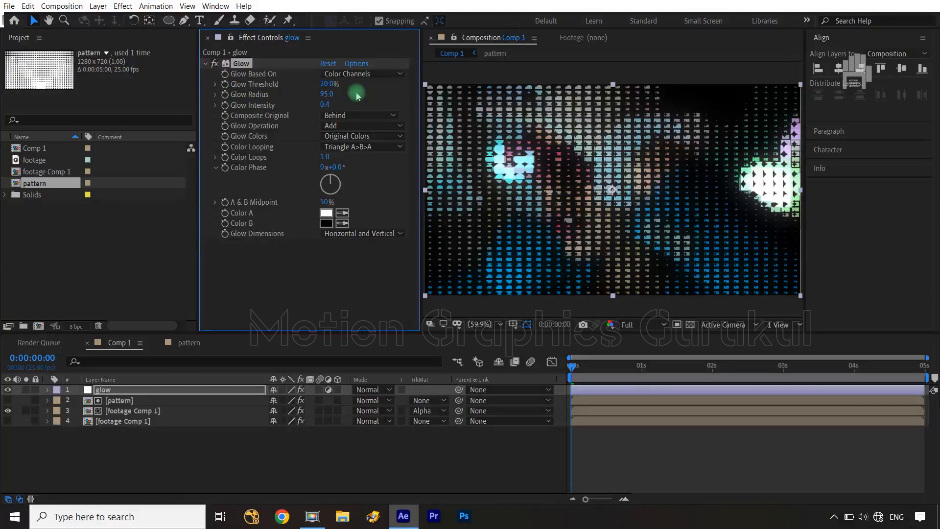
key(ctrl+z)
key(ctrl+z)
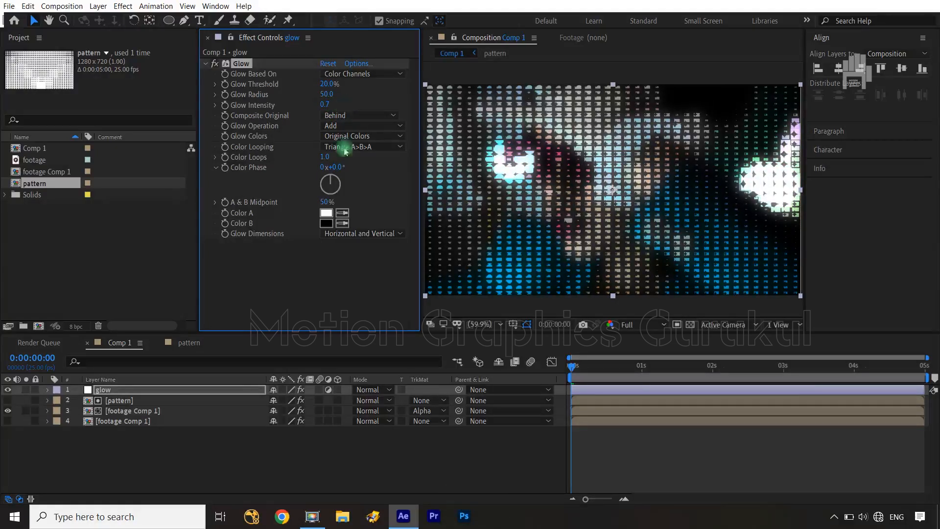
click(490, 438)
click(571, 366)
drag(596, 373, 743, 377)
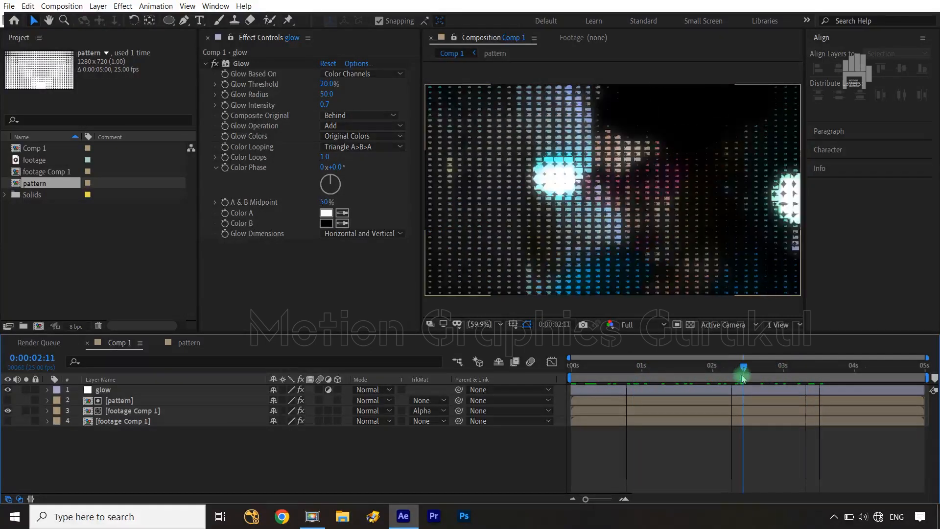
Reset the bottom footage Comp 1 layer's Curves, move the white point inward, lower the midtones slightly, and check the result at 0:00:04:02.
click(109, 421)
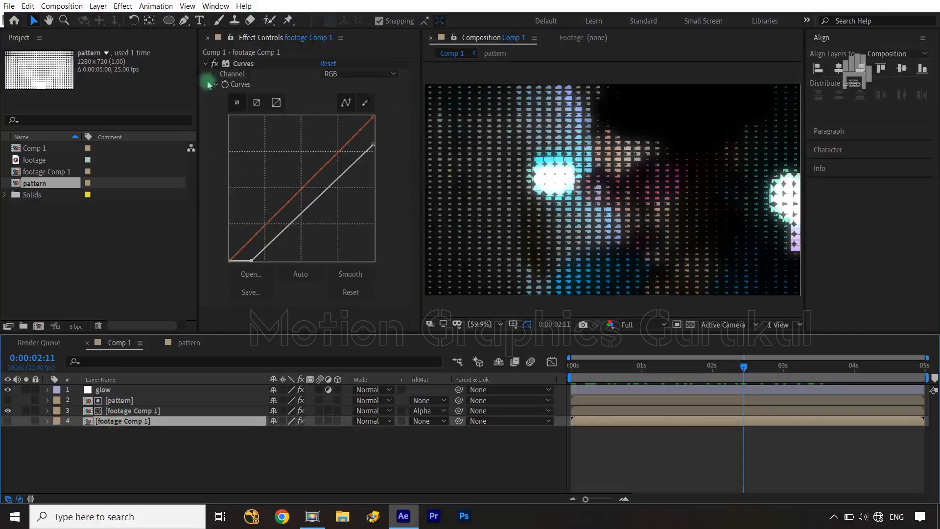
click(328, 64)
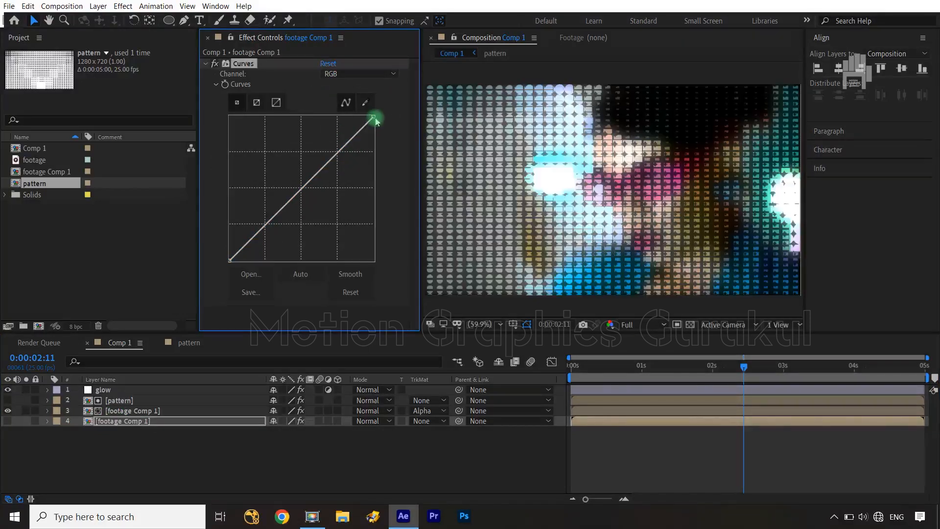
drag(375, 117, 346, 117)
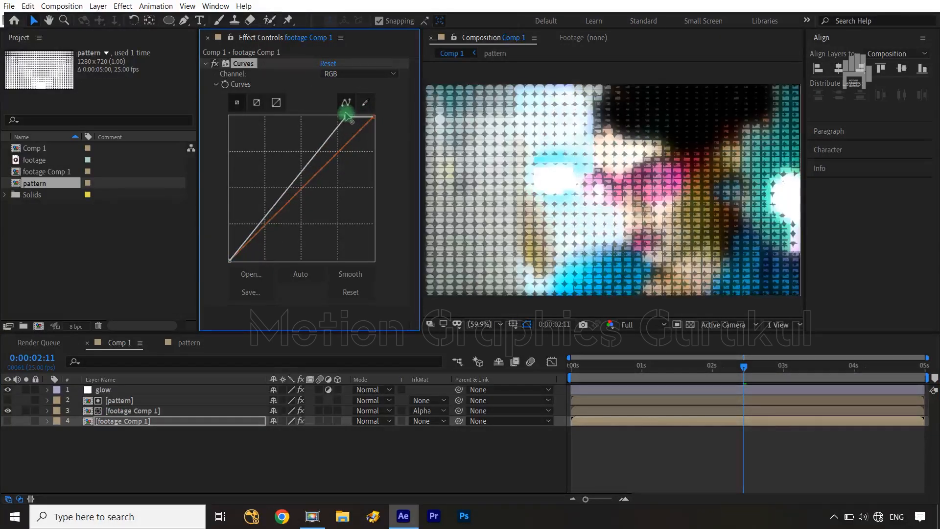
drag(291, 186, 299, 197)
drag(748, 372, 861, 373)
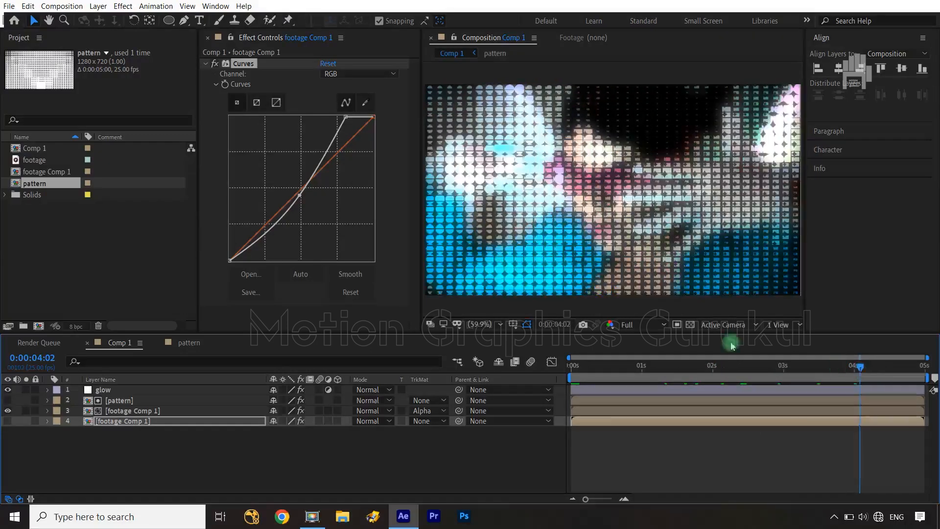
Move the black point of the footage's RGB curve inward to deepen the shadows, and check frames back to 0:00:01:21.
click(231, 260)
drag(230, 260, 263, 262)
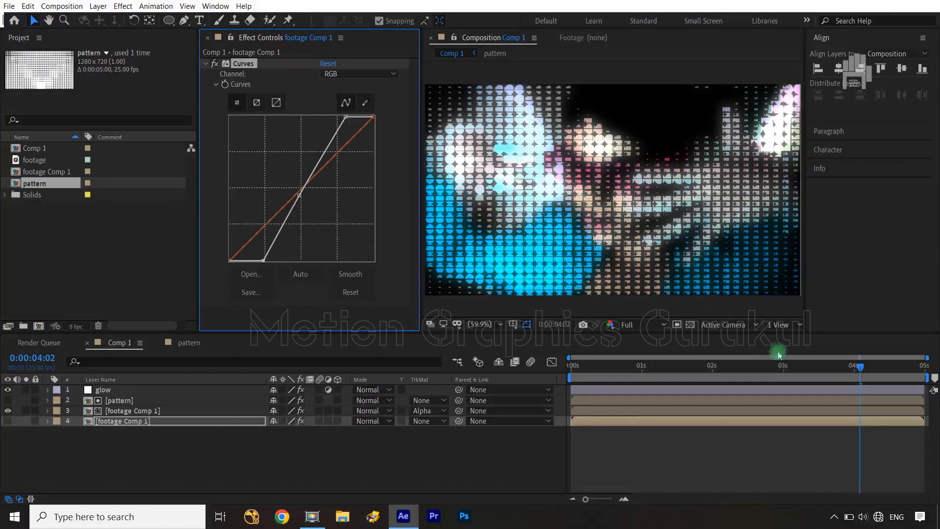
click(849, 371)
drag(849, 371, 704, 376)
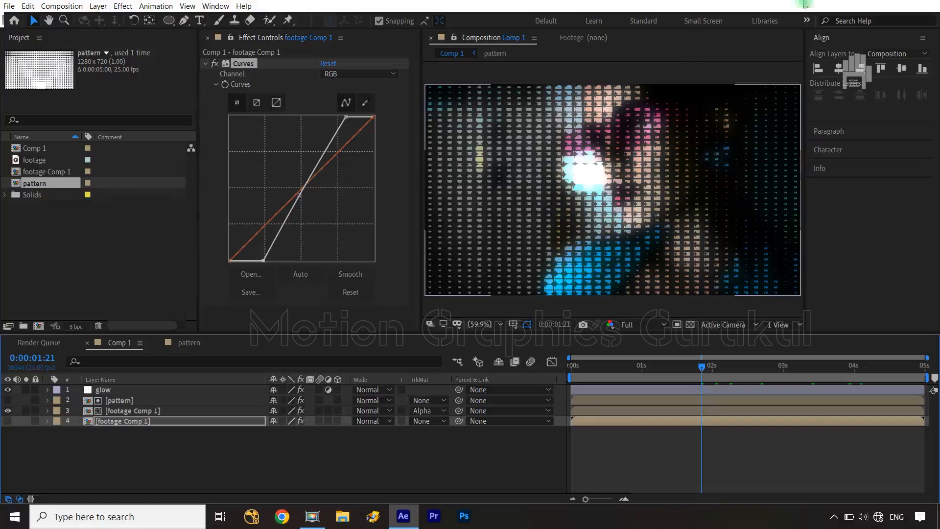
Add the original footage clip to Comp 1 as the topmost layer, above the glow layer.
click(448, 476)
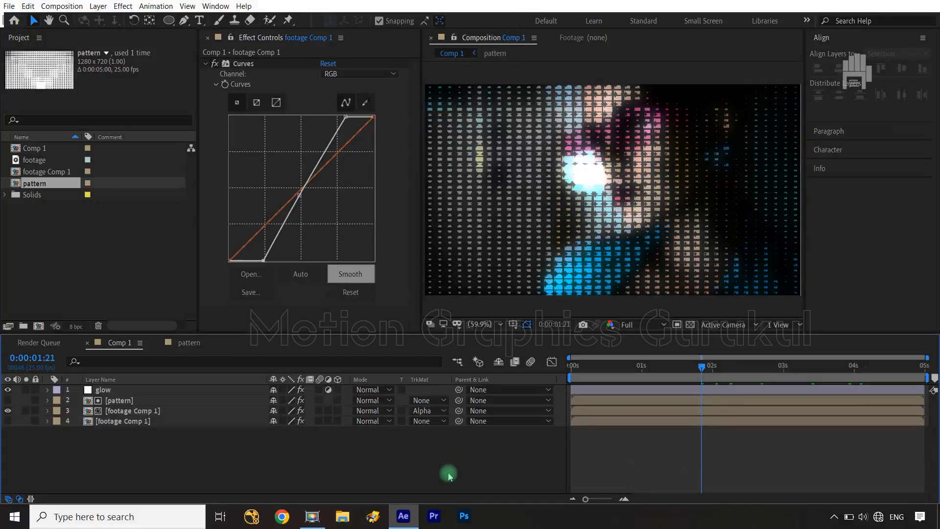
click(29, 161)
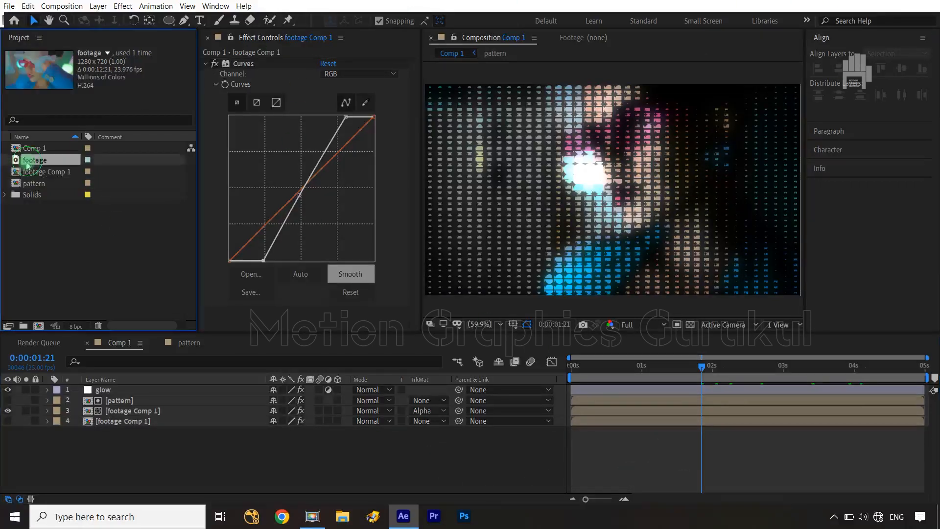
drag(30, 161, 109, 391)
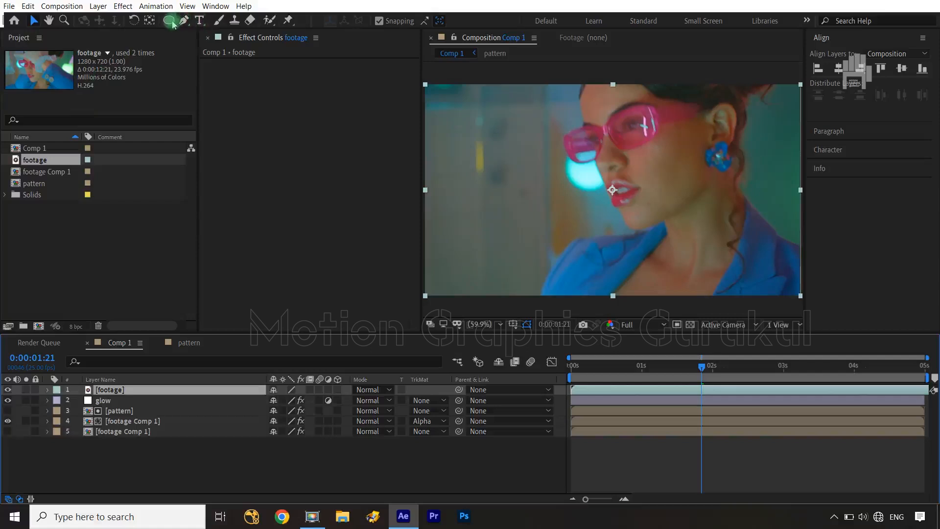
Add a full-frame rectangular mask to the top footage layer and set the mask to Inverted.
drag(172, 23, 224, 24)
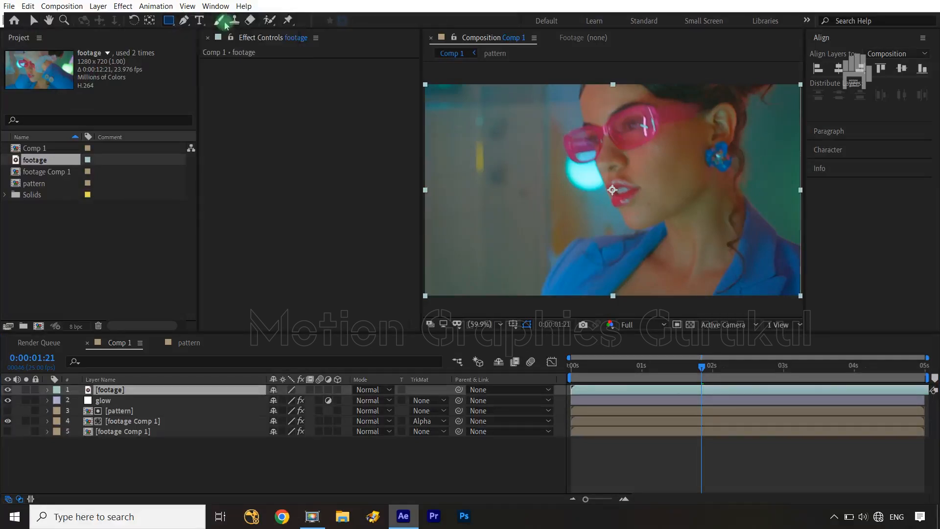
double_click(169, 21)
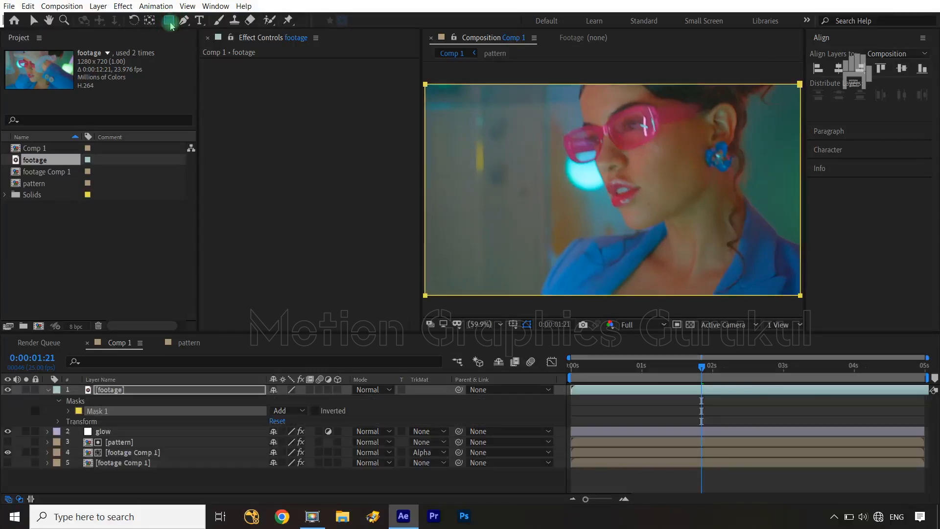
key(v)
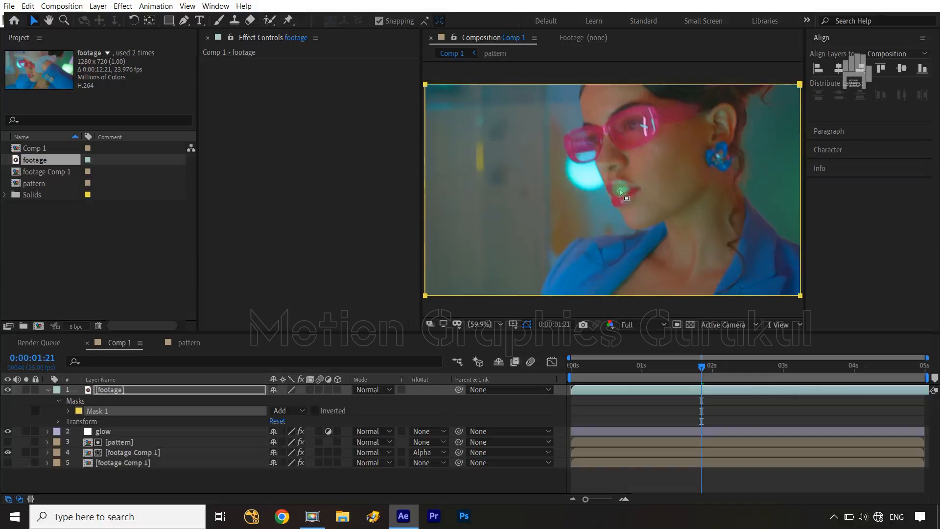
click(314, 413)
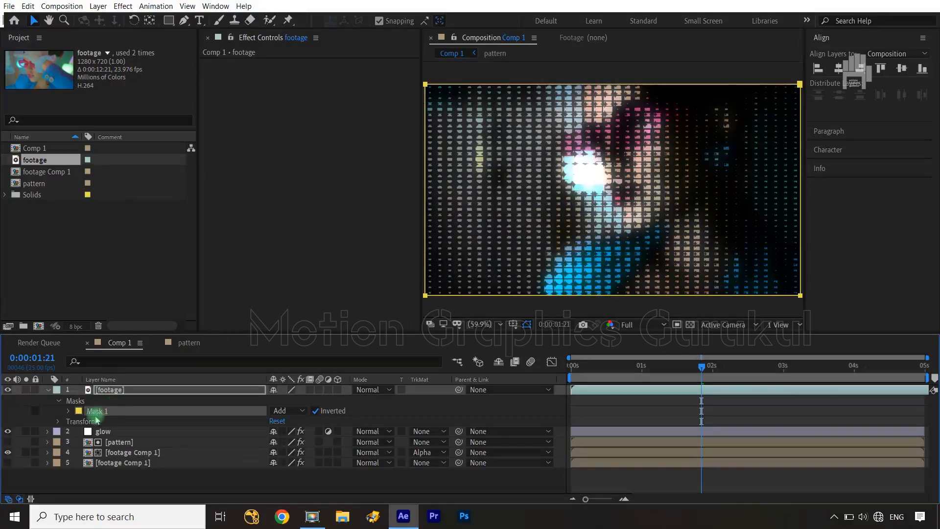
Set the footage layer's Mask Feather to 77 pixels and compare the image with the layer hidden and shown.
key(f)
drag(298, 414, 317, 412)
click(310, 487)
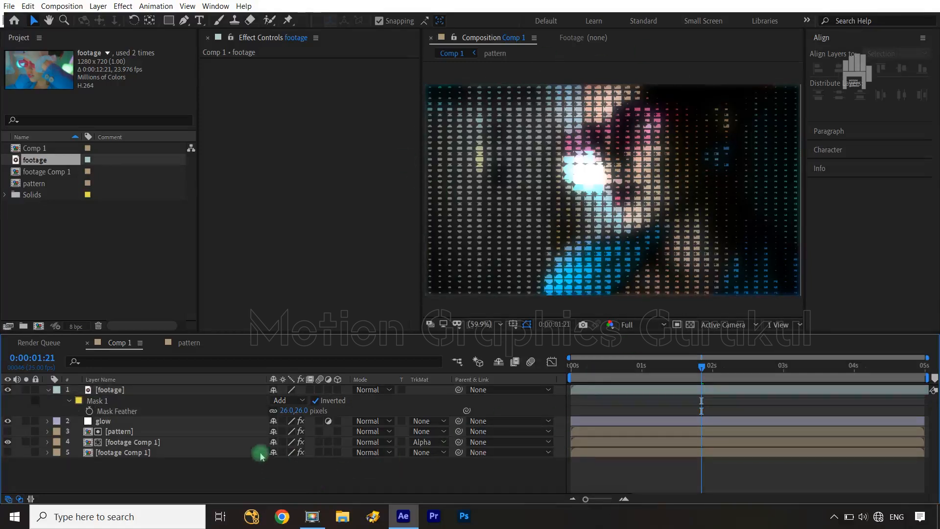
drag(301, 410, 325, 449)
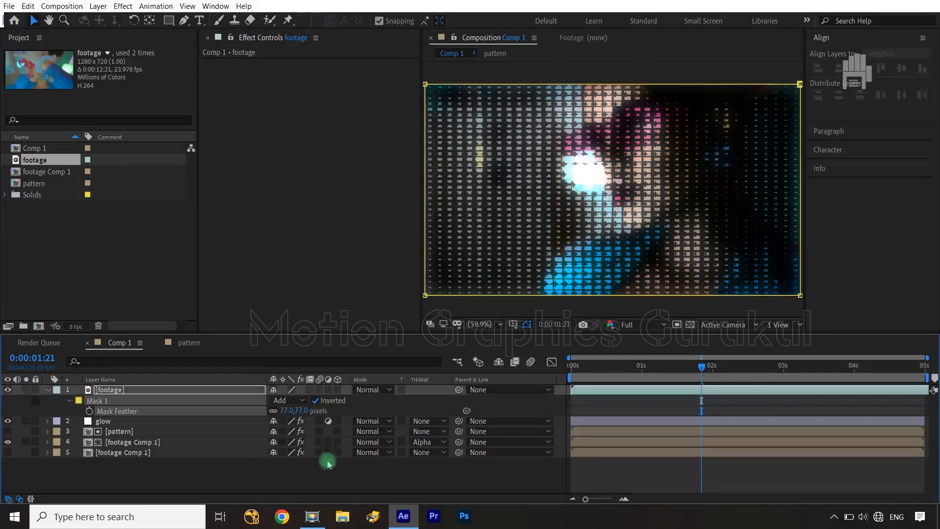
click(377, 474)
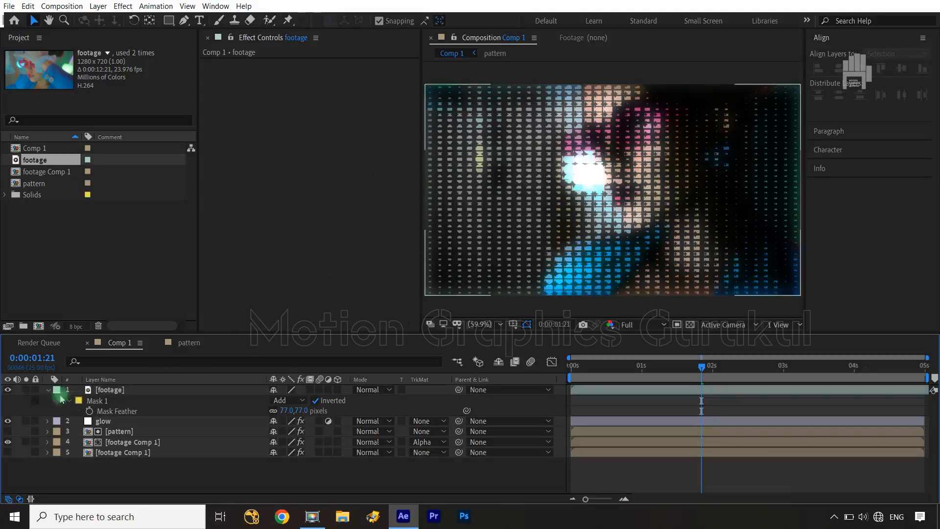
click(7, 390)
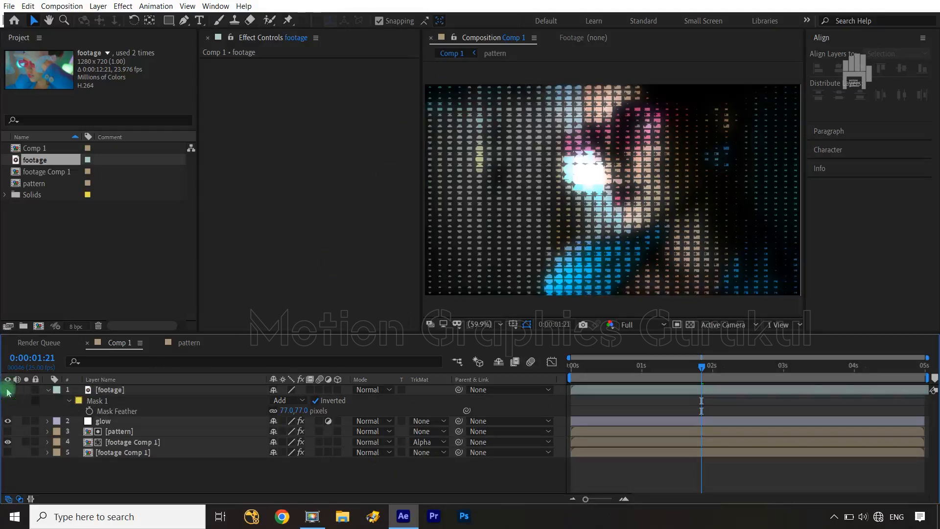
click(7, 390)
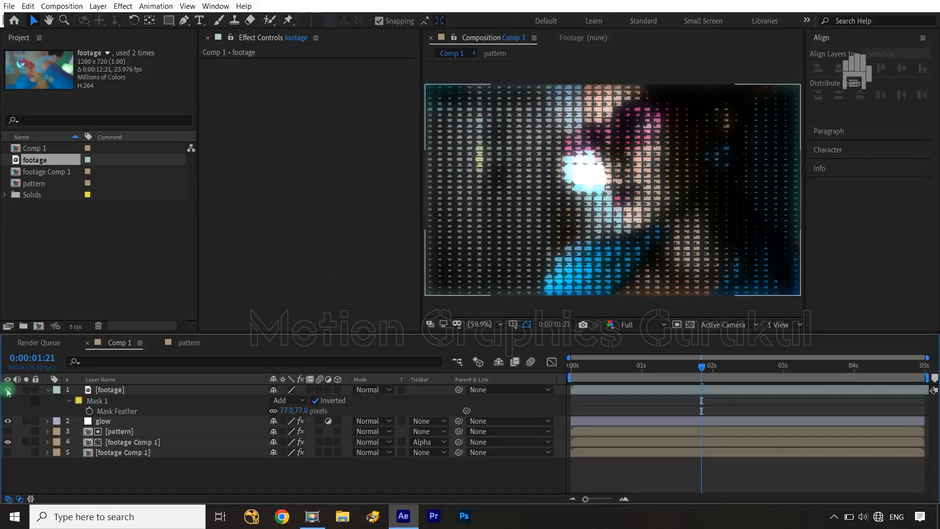
Copy the Glow effect from the glow layer and paste it onto the masked footage layer.
click(127, 391)
click(115, 420)
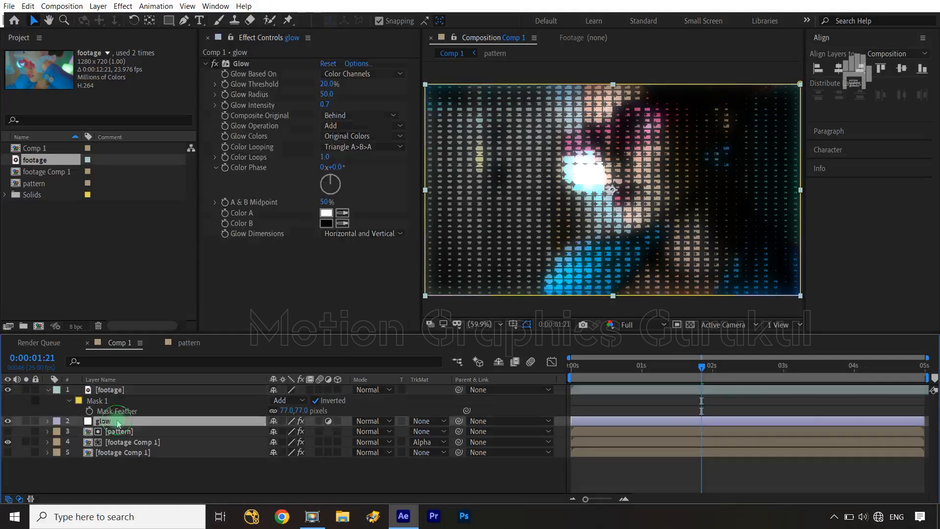
click(241, 64)
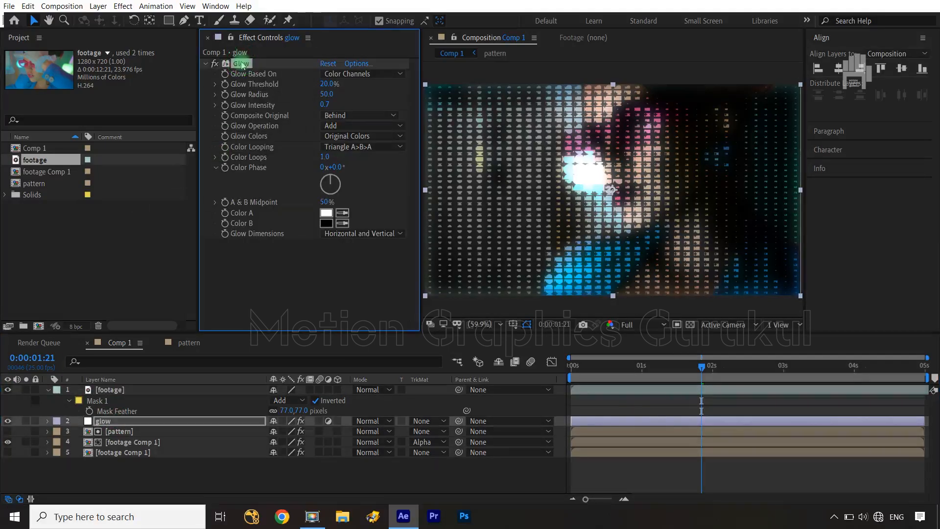
key(ctrl+c)
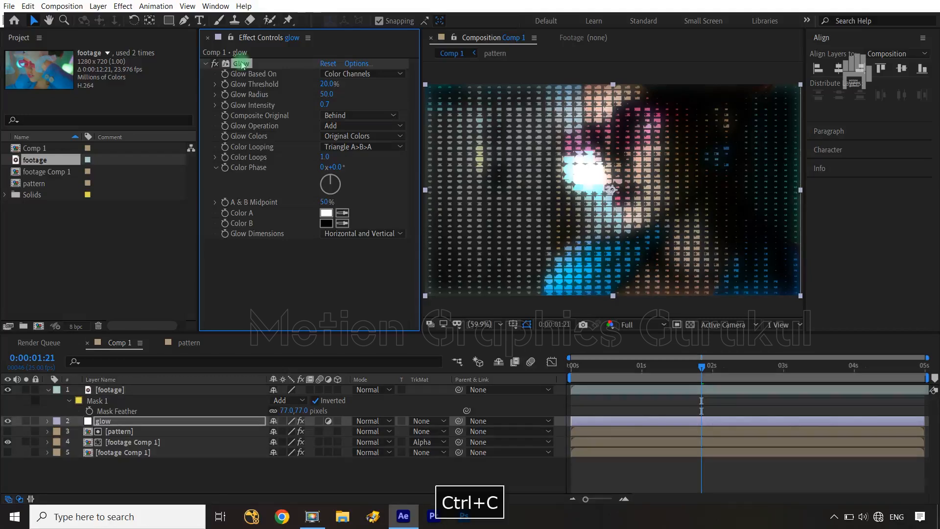
click(113, 391)
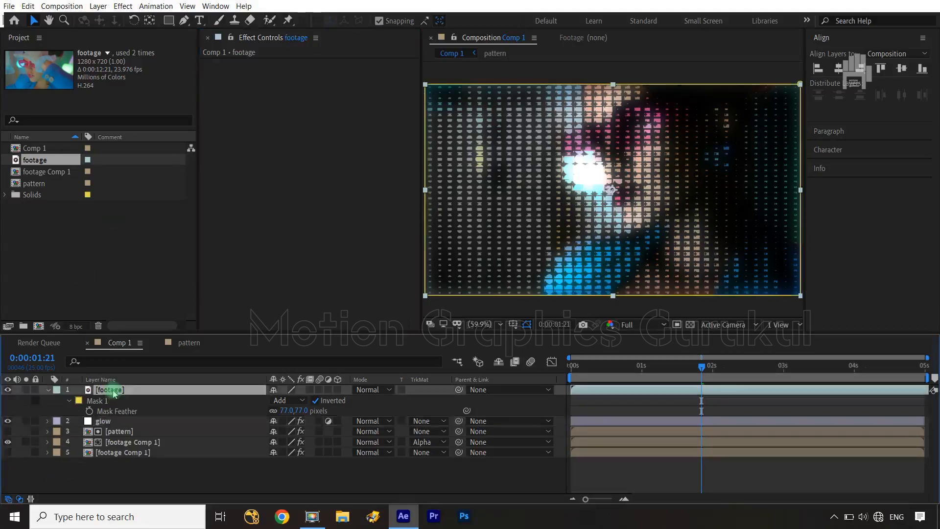
key(ctrl+v)
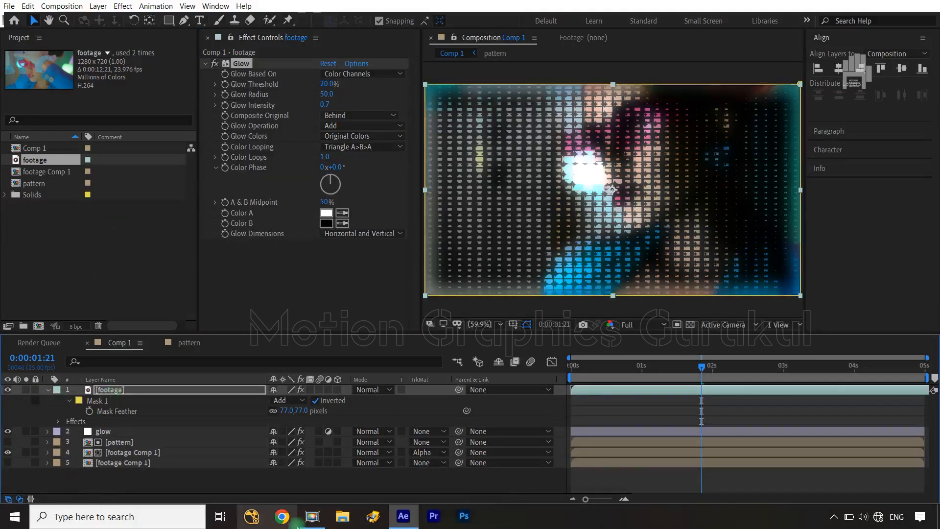
click(328, 495)
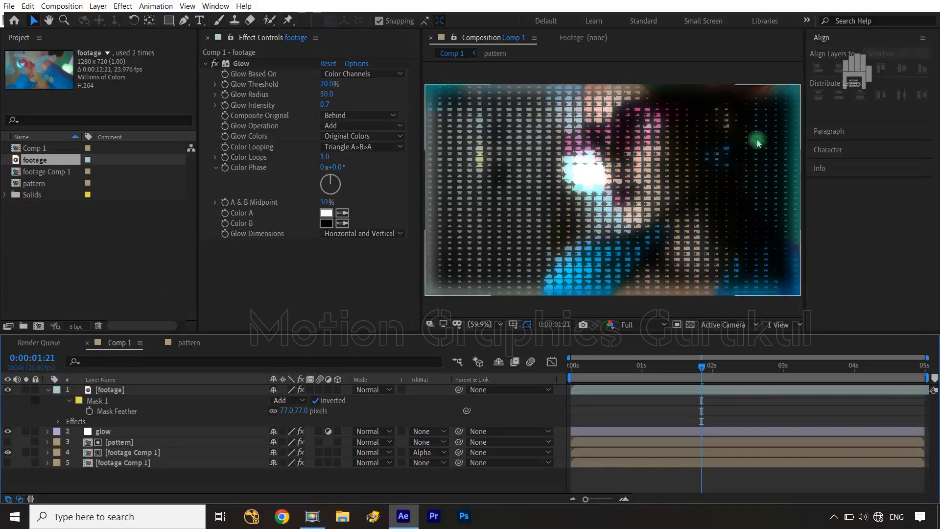
Set the Mask Feather of the footage layer to 25 pixels for a narrower edge.
click(315, 415)
drag(303, 416, 277, 414)
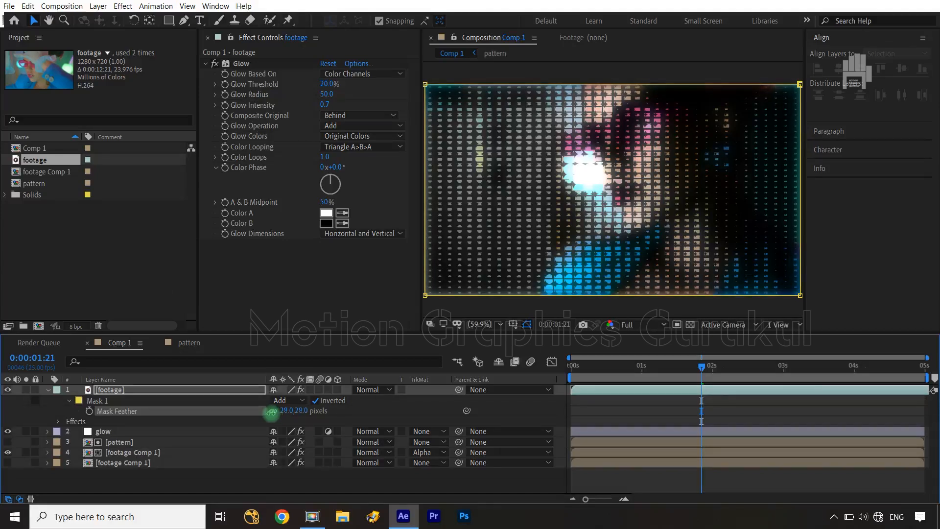
click(350, 476)
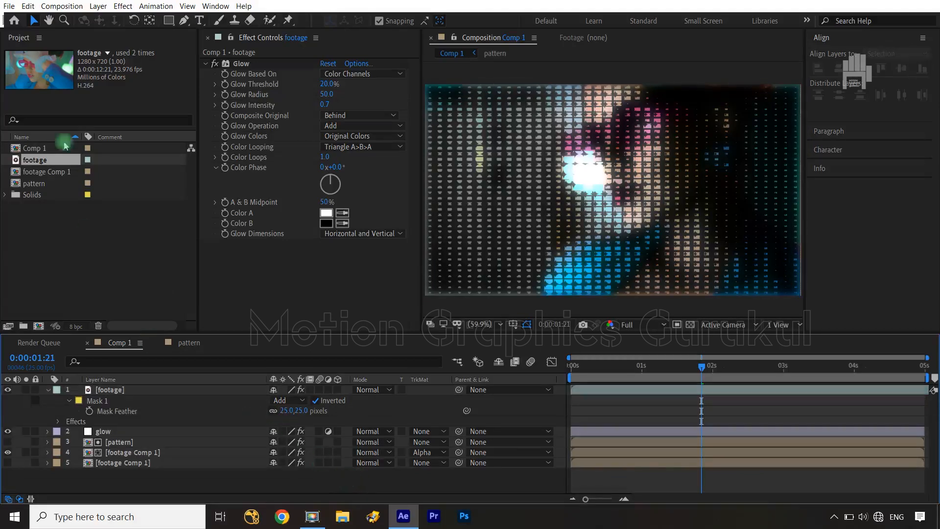
Set the footage layer's Glow Intensity to 1.4, Threshold to 12.2% and Radius to 64, and compare with the layer hidden and shown.
drag(324, 104, 361, 100)
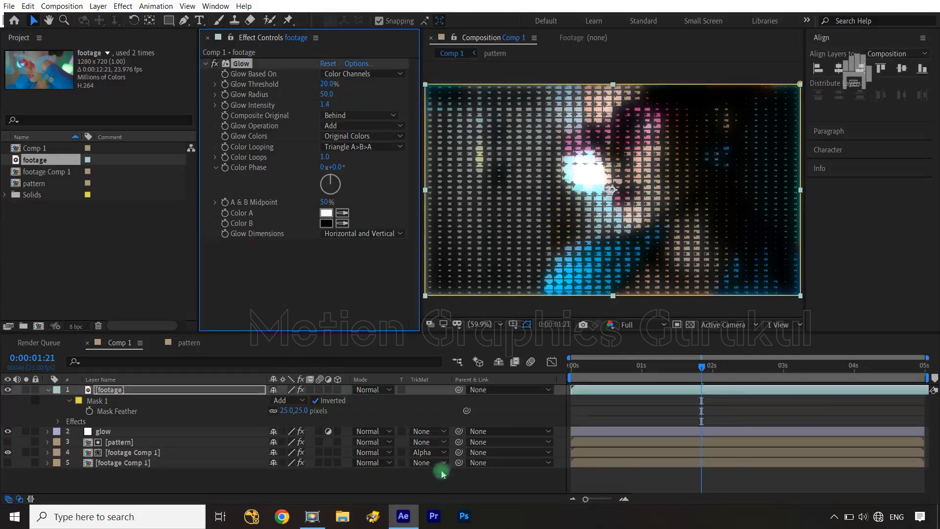
click(542, 449)
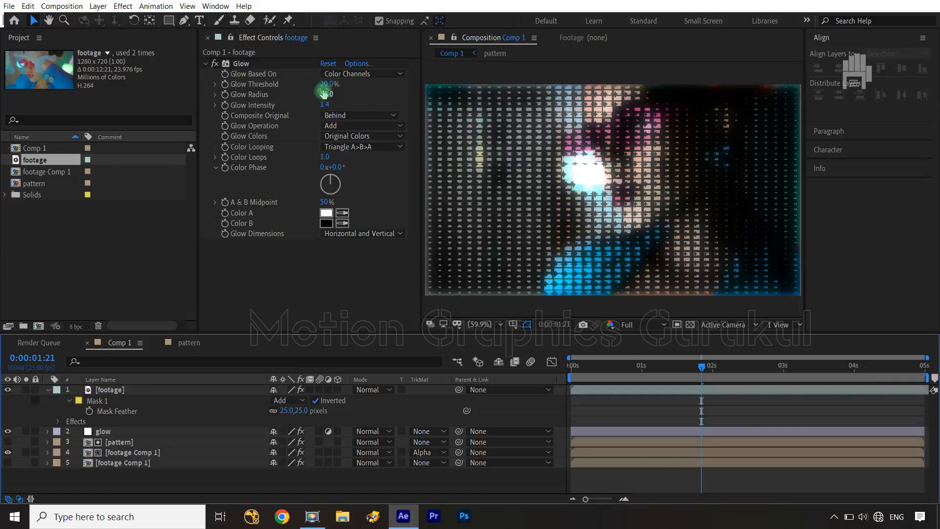
drag(325, 88, 311, 86)
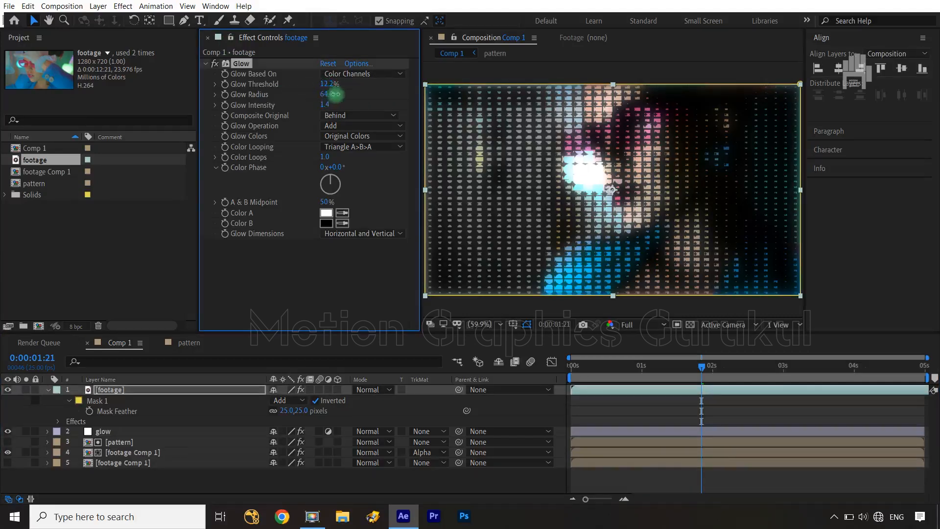
click(452, 487)
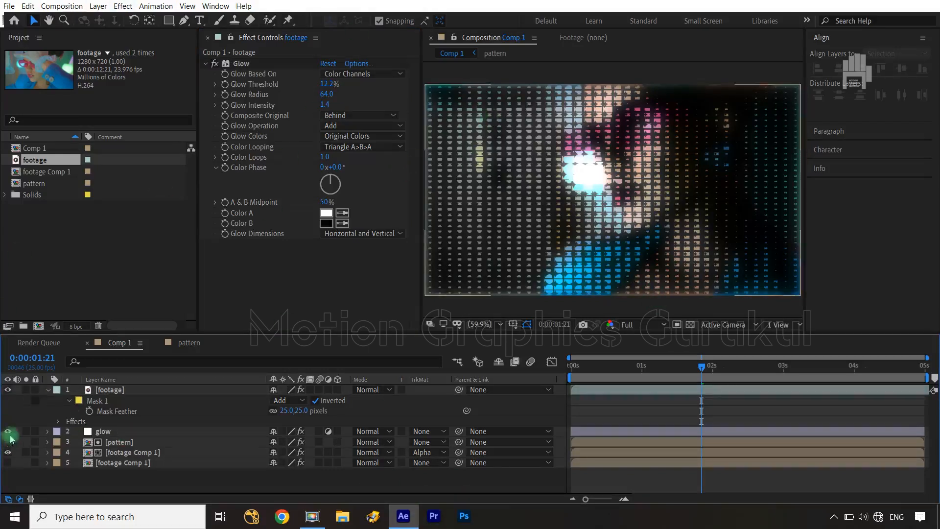
click(8, 390)
click(8, 390)
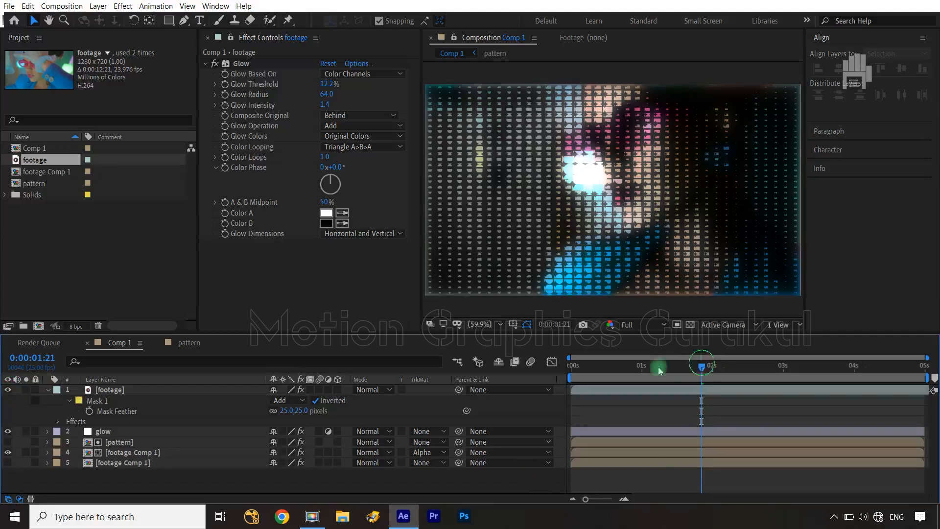
Preview Comp 1 from the first frame to check the halftone effect with its glowing footage border.
click(572, 365)
click(534, 482)
key(space)
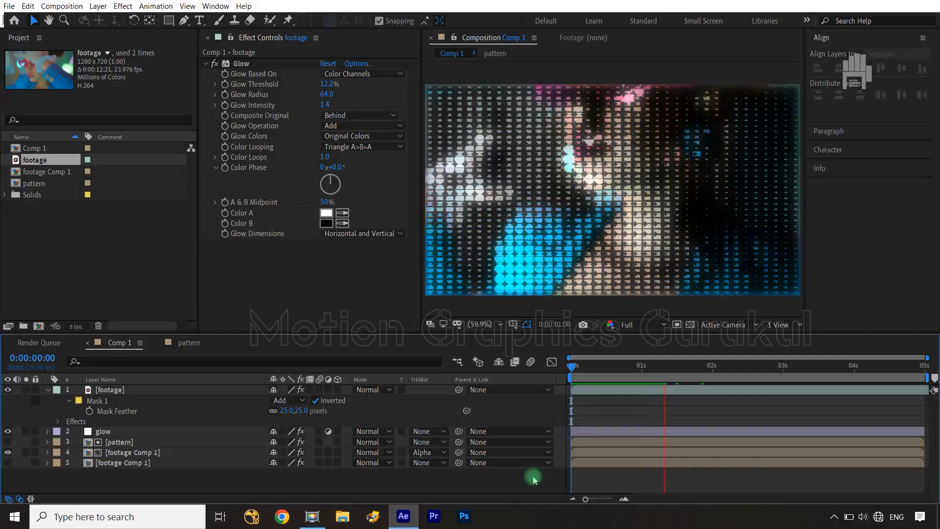
key(space)
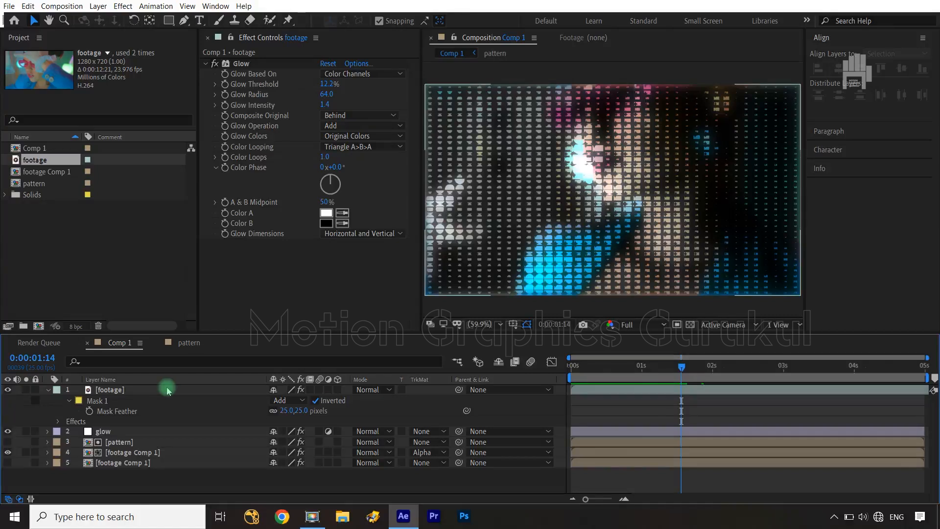
Open the pattern composition at its first frame and reveal the Size property of the shape layer's Ellipse Path 1.
click(190, 343)
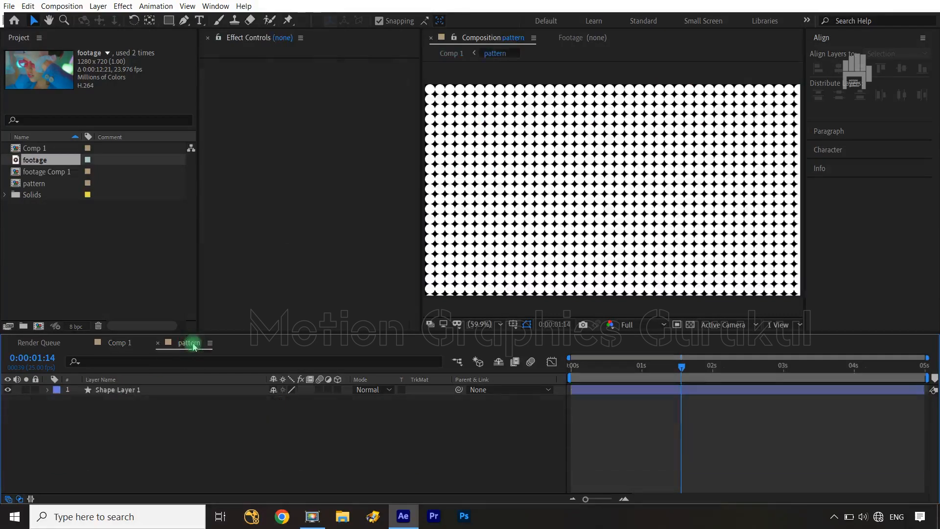
click(49, 390)
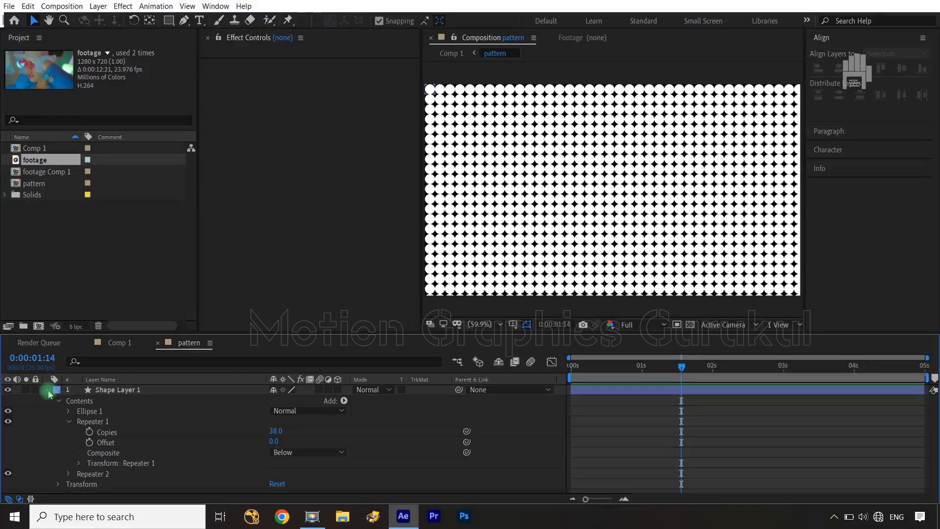
click(70, 412)
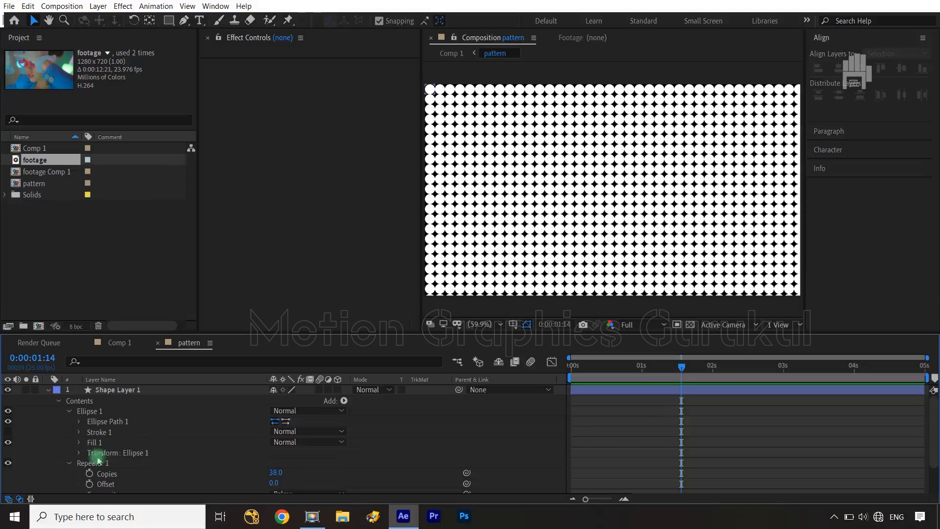
click(79, 423)
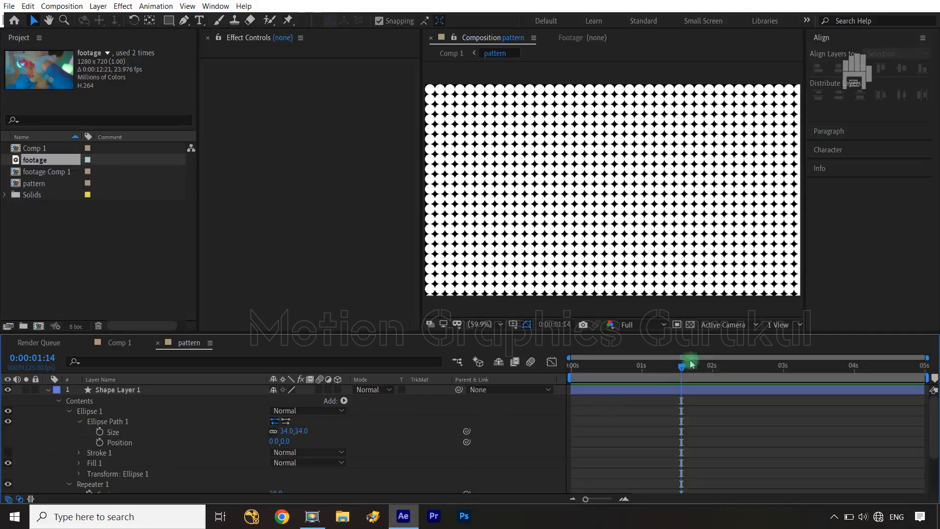
key(Home)
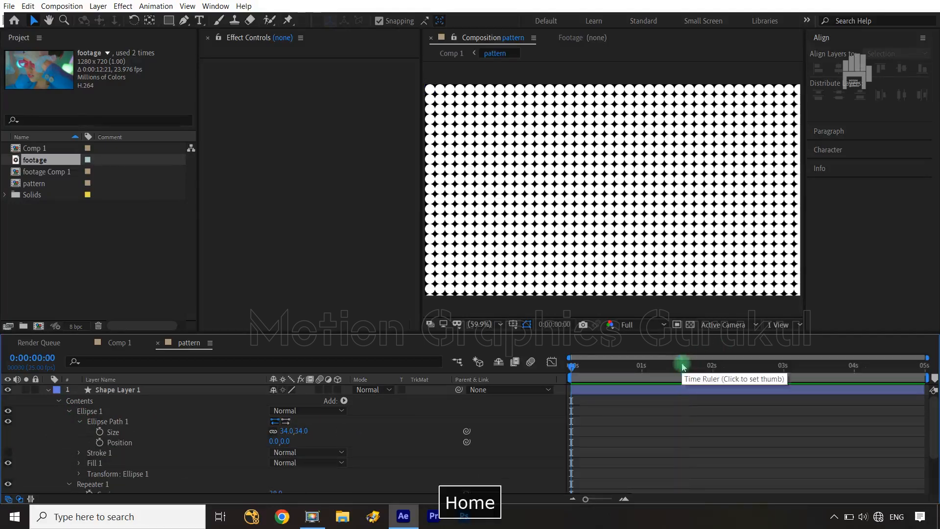
Add the expression wiggle(10,30) to the Size property of Ellipse Path 1.
key(alt)
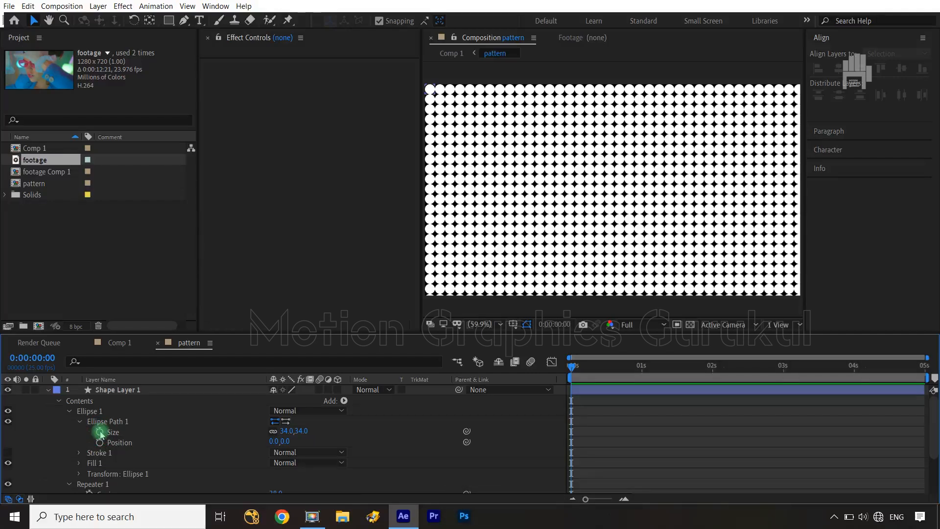
click(100, 432)
key(alt+shift+equal)
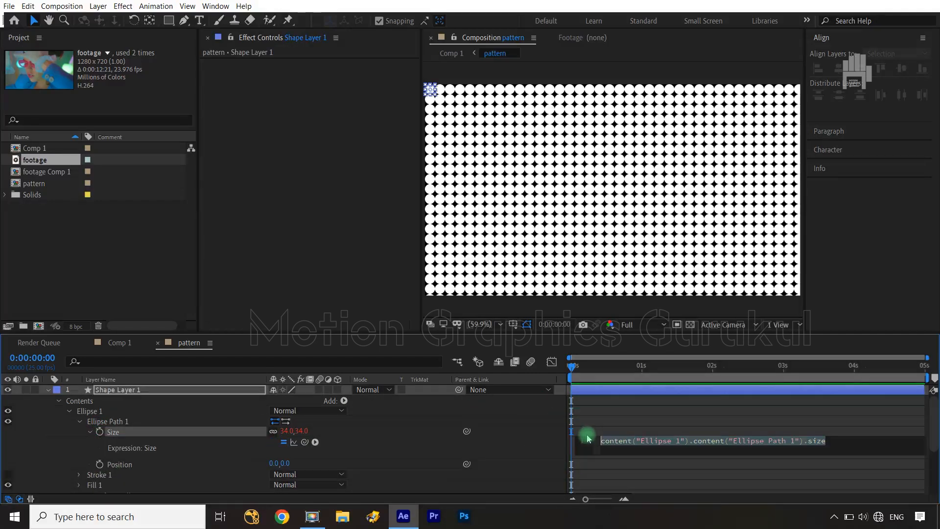
text(wiggle)
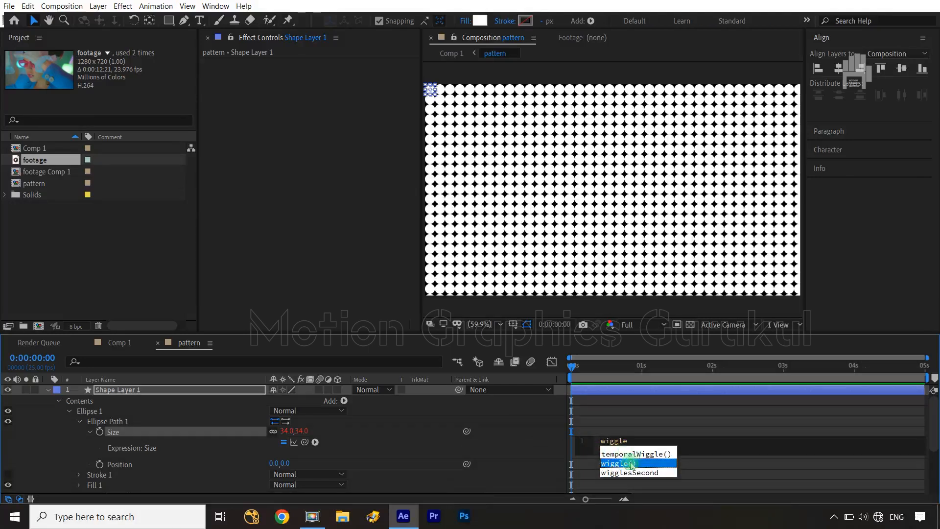
click(632, 464)
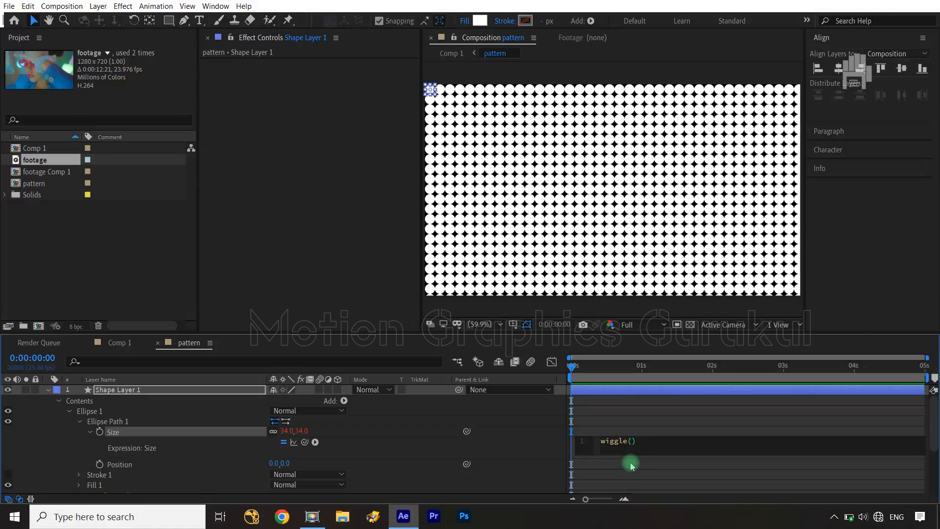
text(30)
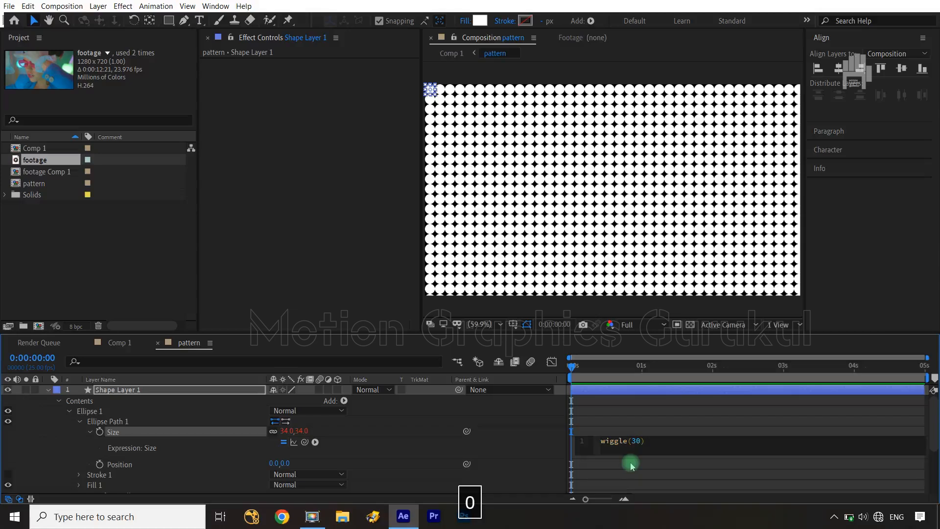
text(,)
key(BackSpace)
key(BackSpace)
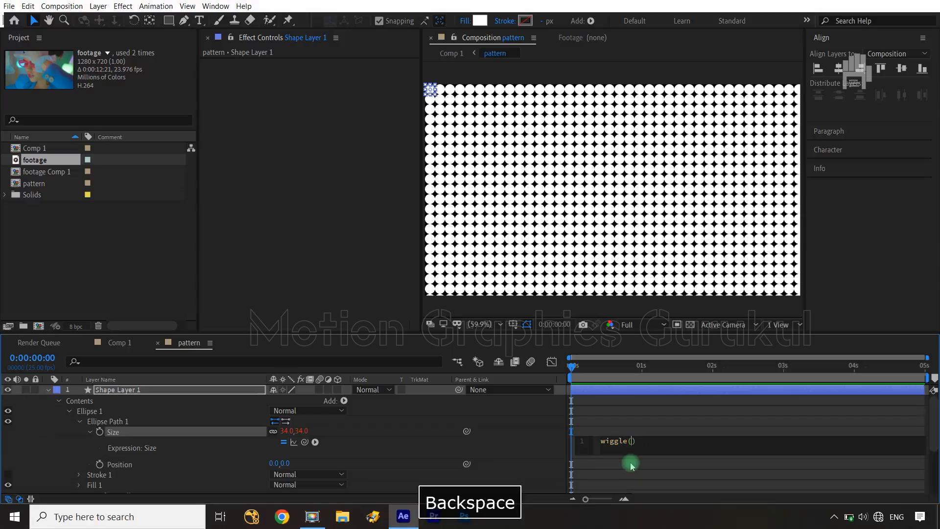
text(1,)
key(BackSpace)
text(0)
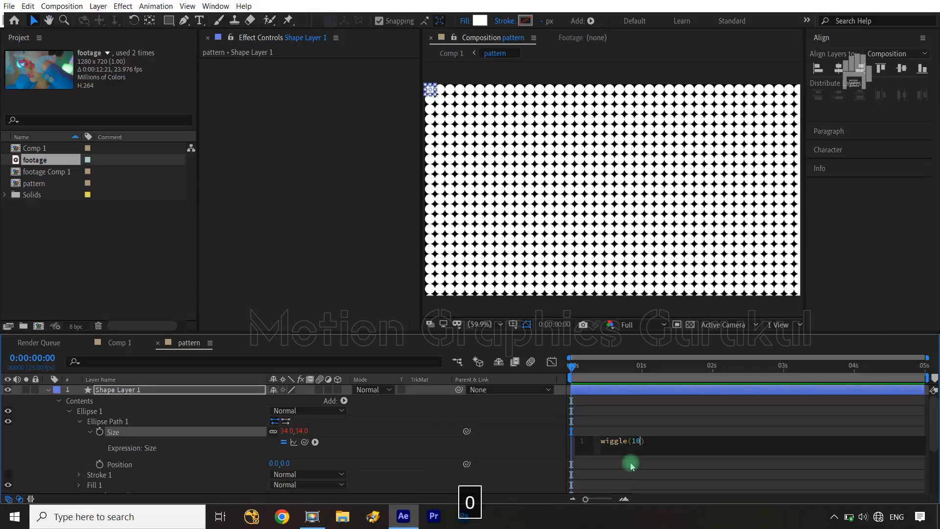
text(,30)
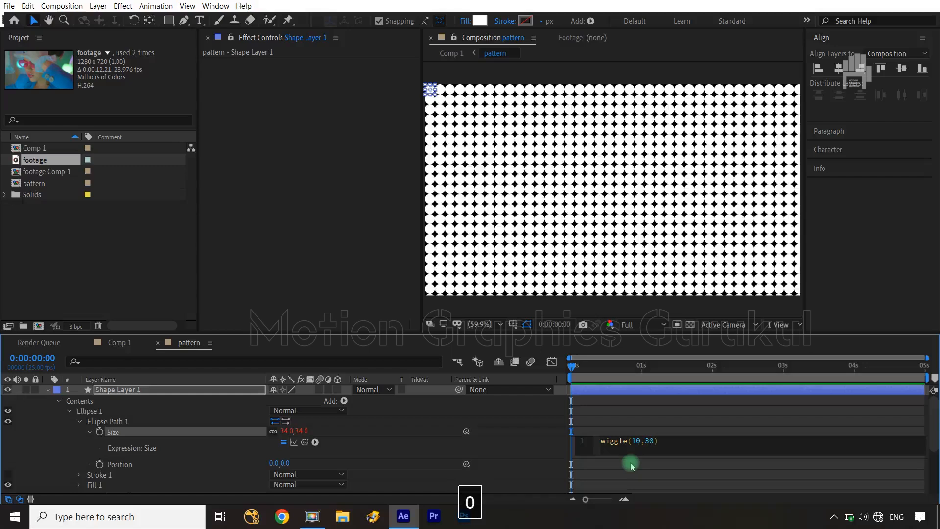
click(544, 432)
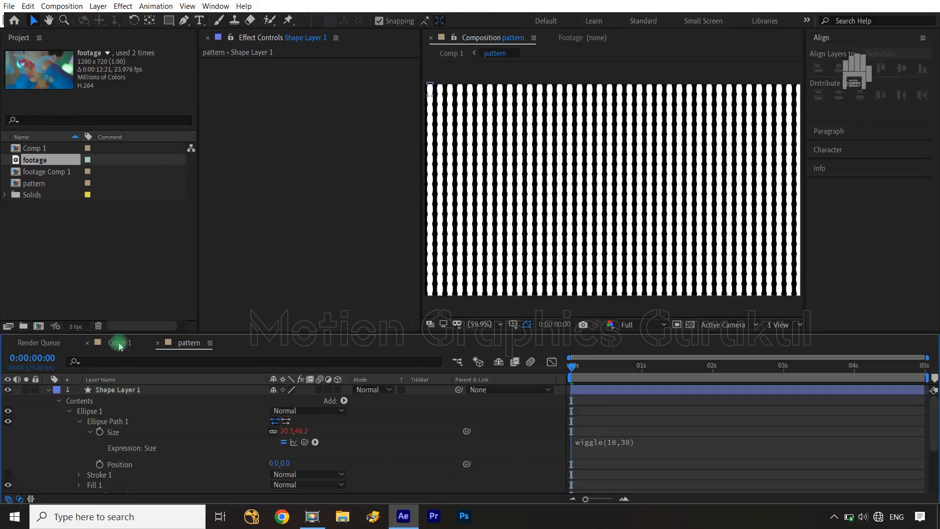
Preview Comp 1 from the first frame to check the halftone footage with the wiggling circle pattern.
click(120, 342)
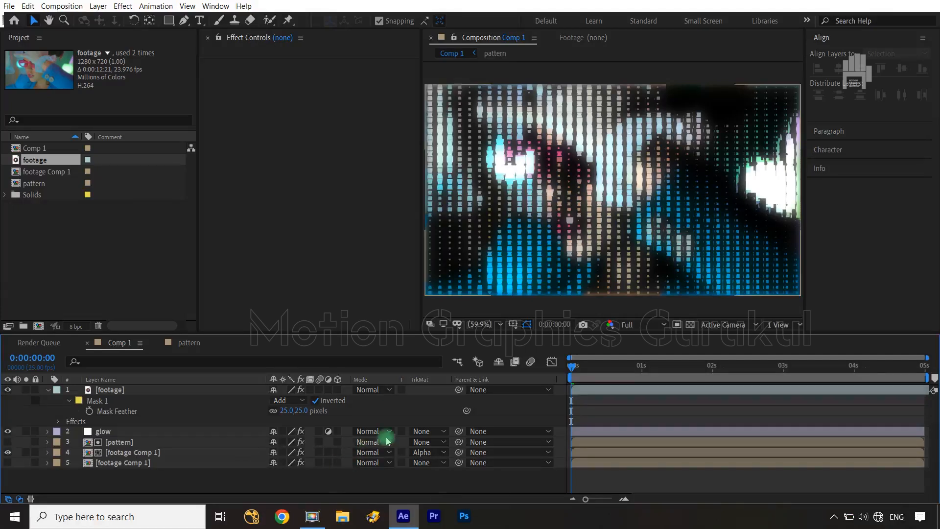
key(space)
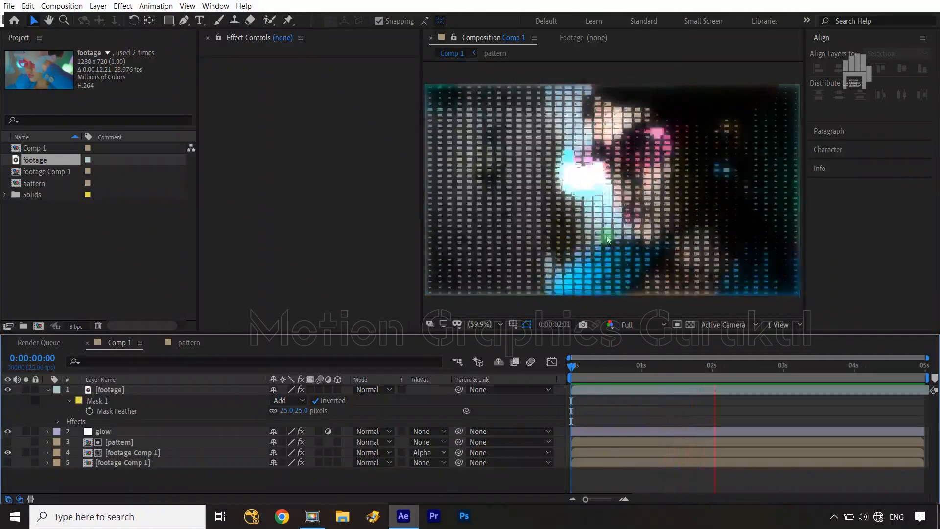
click(479, 433)
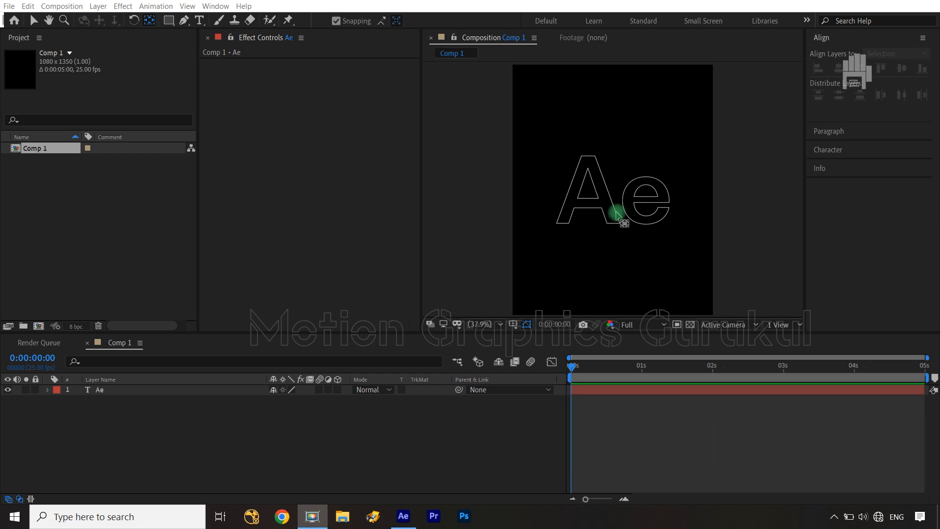
Create shapes from the Ae text layer in the 1080 x 1350 composition.
key(v)
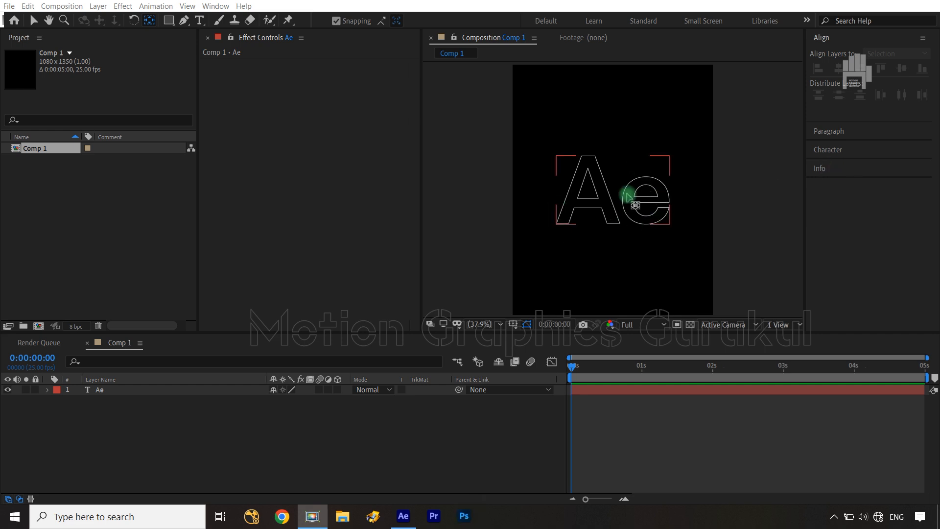
key(v)
click(451, 435)
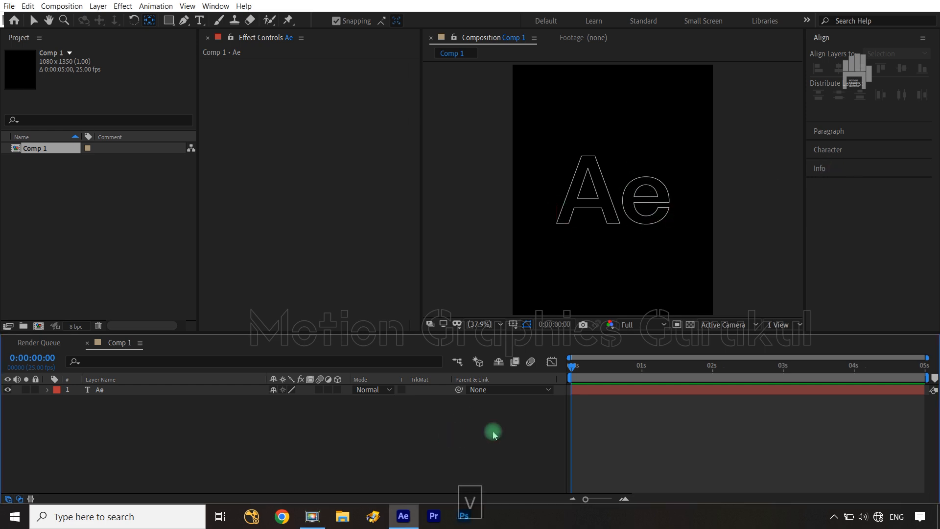
click(111, 390)
right_click(111, 390)
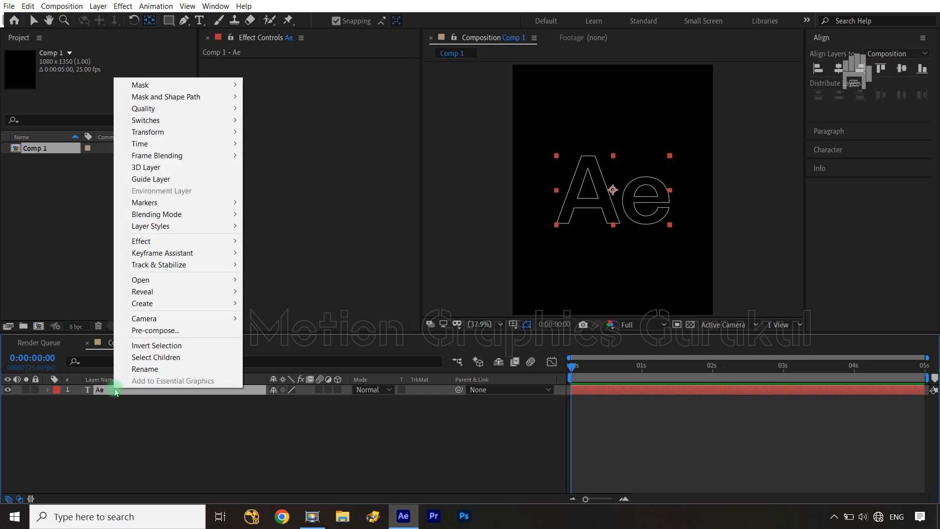
mouse_move(235, 304)
click(311, 315)
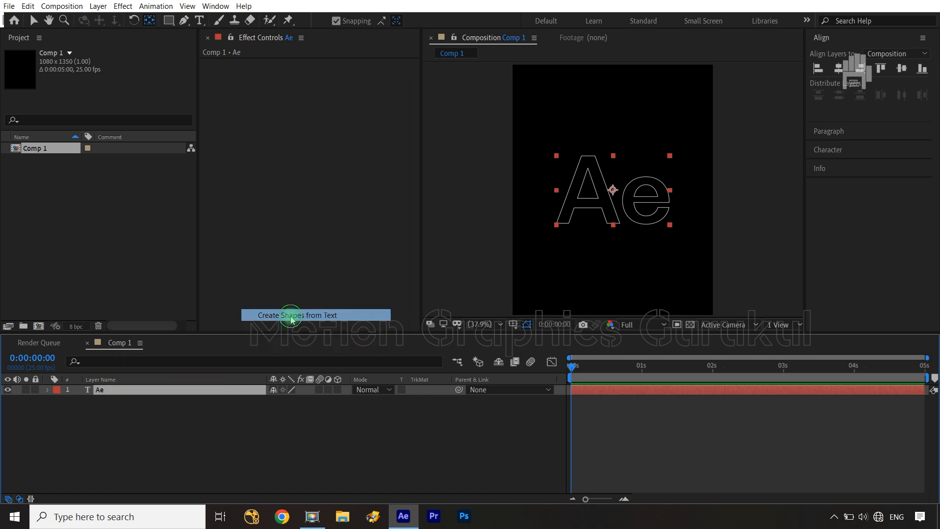
click(101, 439)
Add Trim Paths to the Ae Outlines shape layer and reveal its Start, End and Offset properties.
click(47, 389)
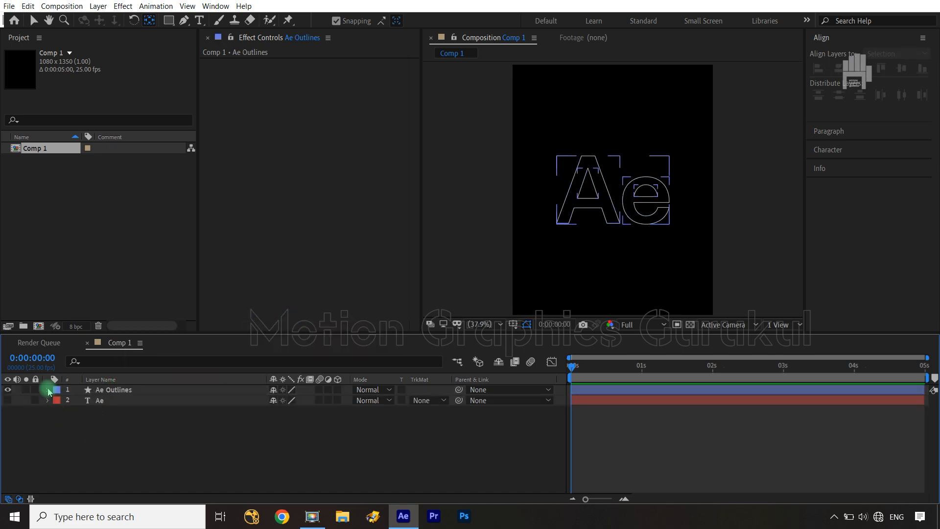
click(344, 400)
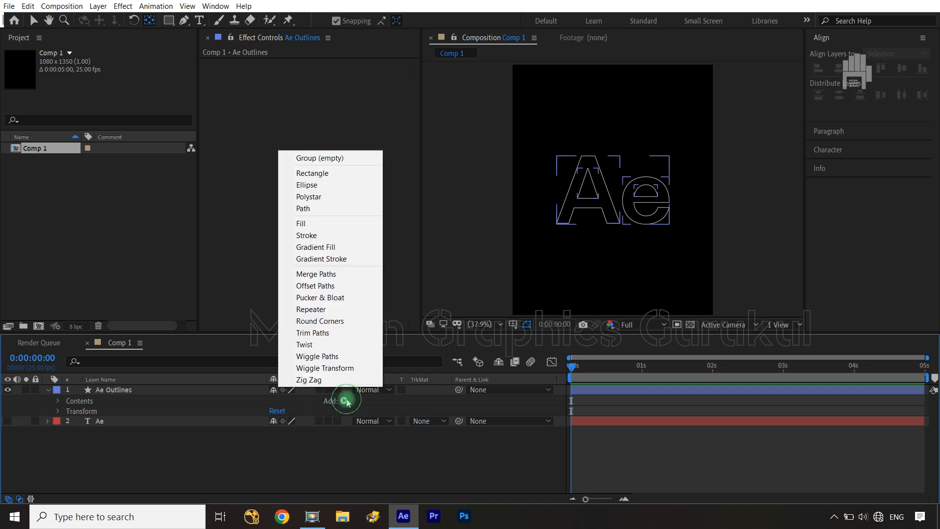
click(317, 335)
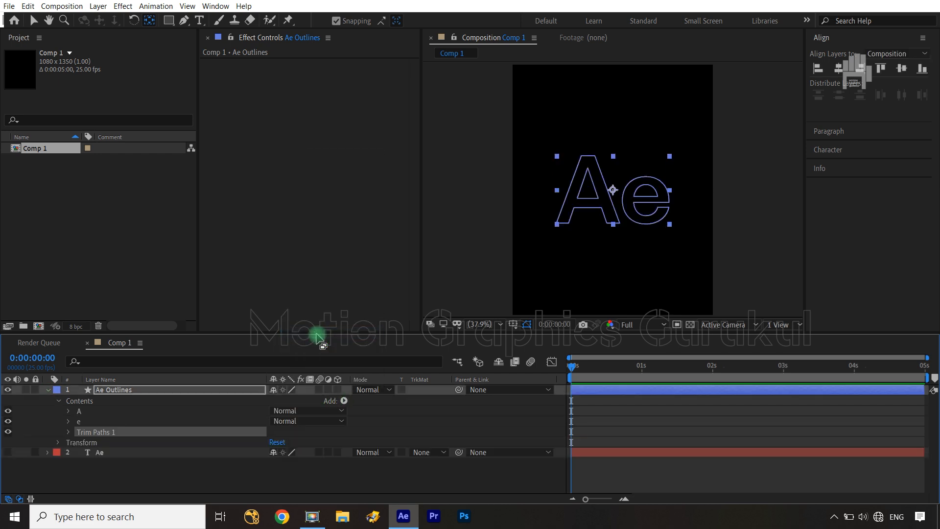
click(69, 433)
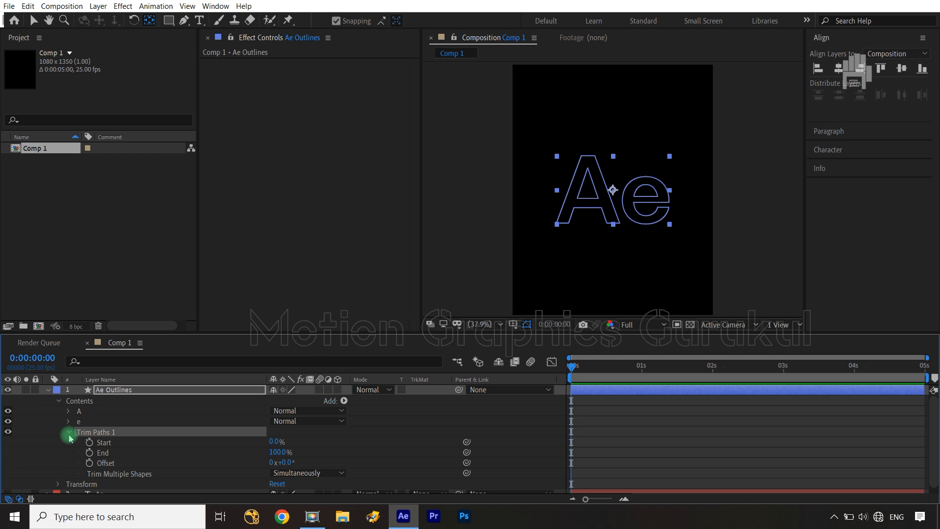
click(354, 450)
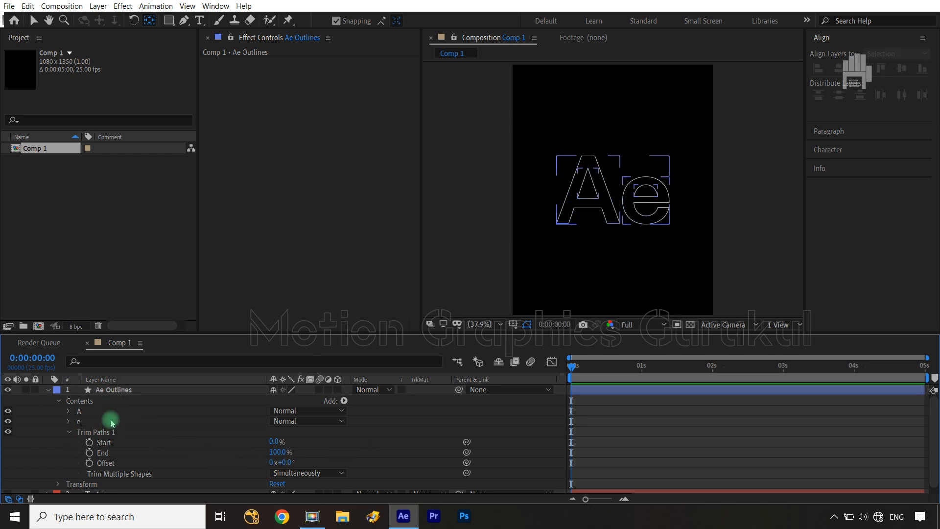
Delete Stroke 1 from the letter A group of the Ae Outlines layer.
click(118, 370)
click(115, 390)
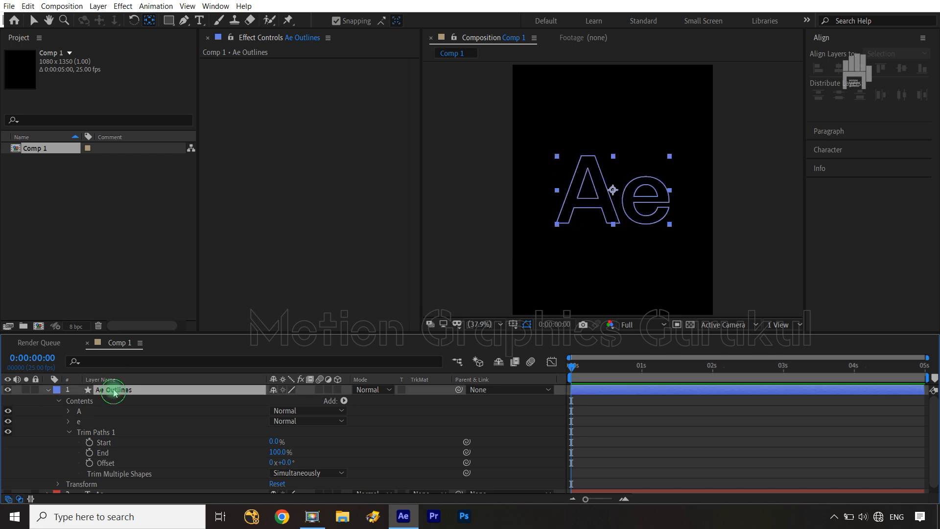
click(122, 362)
click(96, 421)
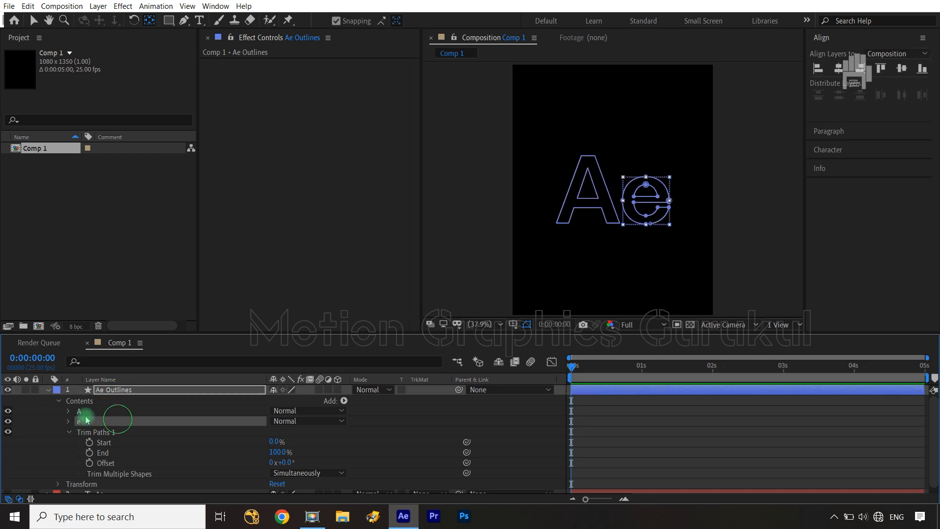
click(68, 411)
click(86, 453)
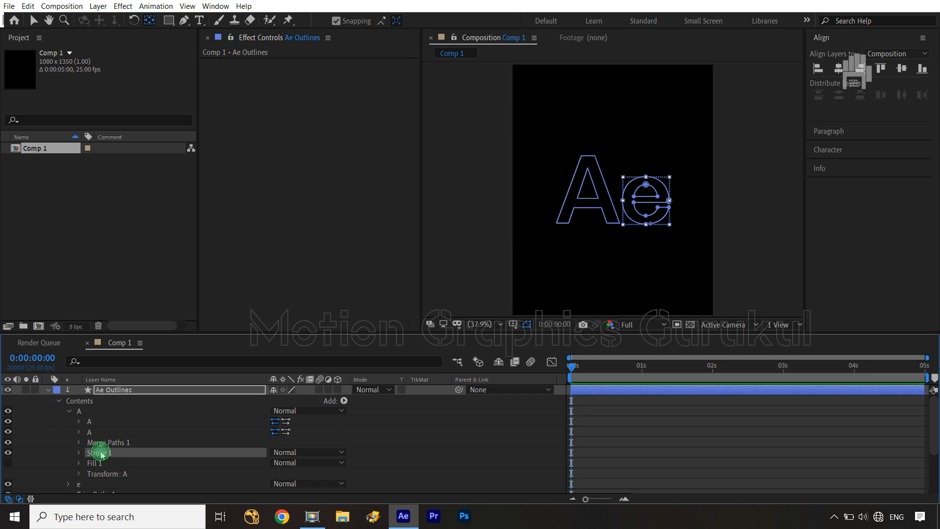
key(Delete)
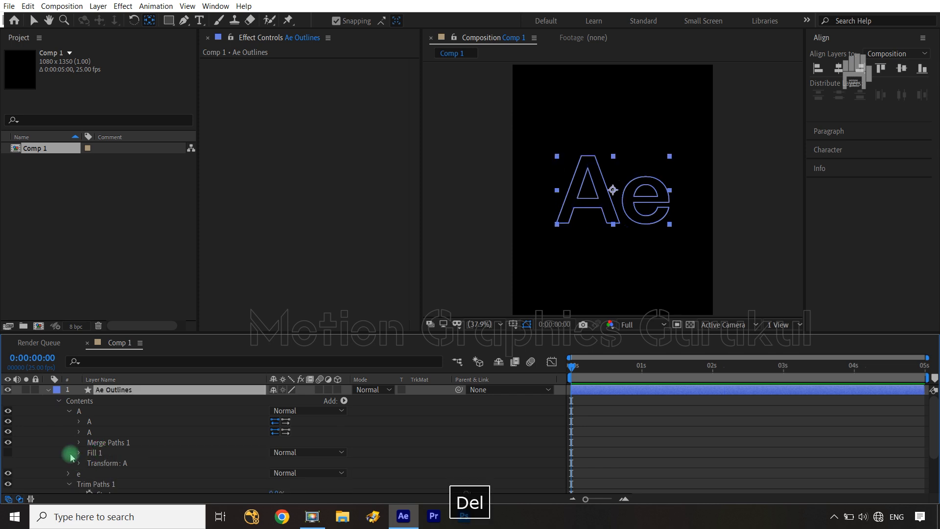
Delete Stroke 1 from the letter e group of the Ae Outlines layer and collapse the layer.
click(68, 411)
click(68, 422)
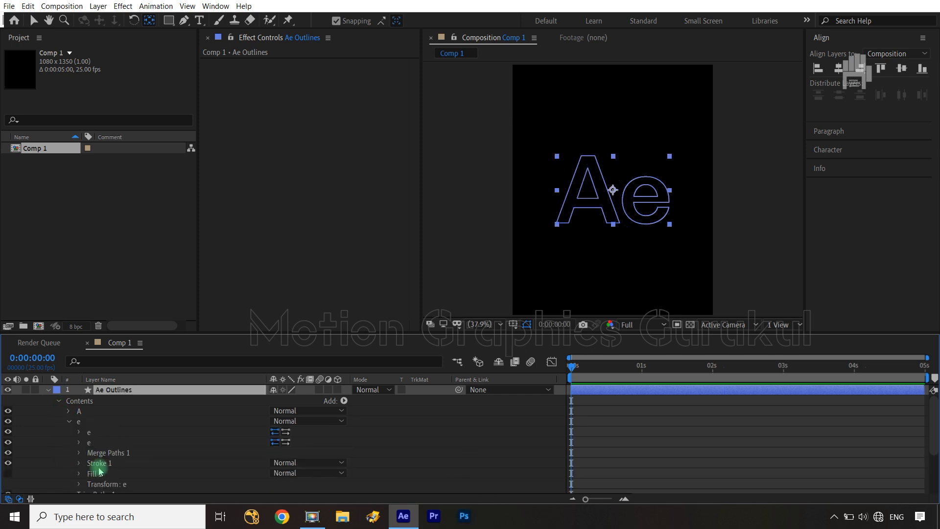
click(105, 464)
key(Delete)
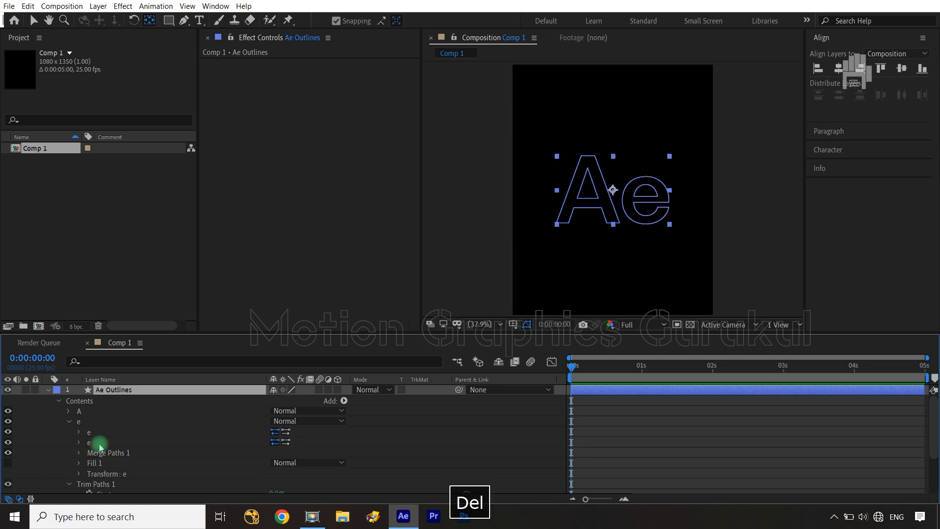
click(68, 422)
click(51, 394)
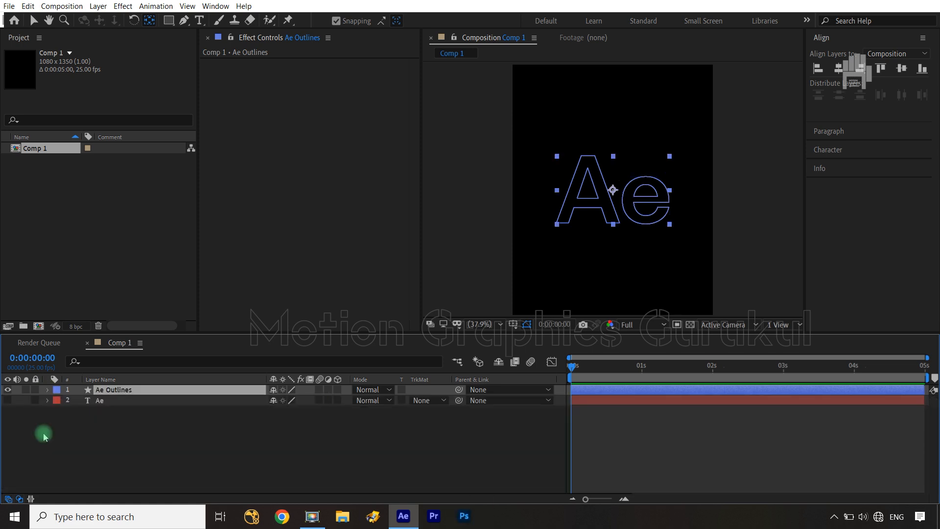
click(164, 456)
Add a single Stroke to the contents of the Ae Outlines layer and expand its properties.
click(134, 385)
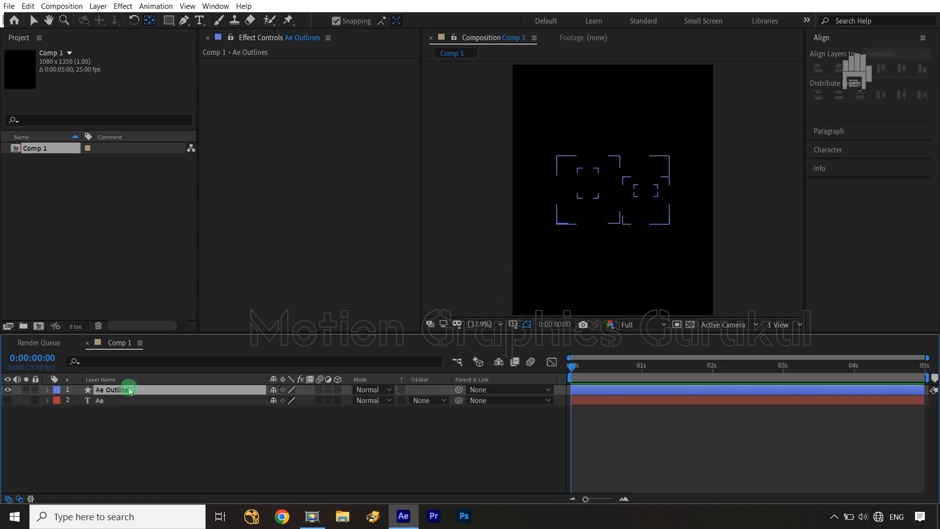
click(45, 391)
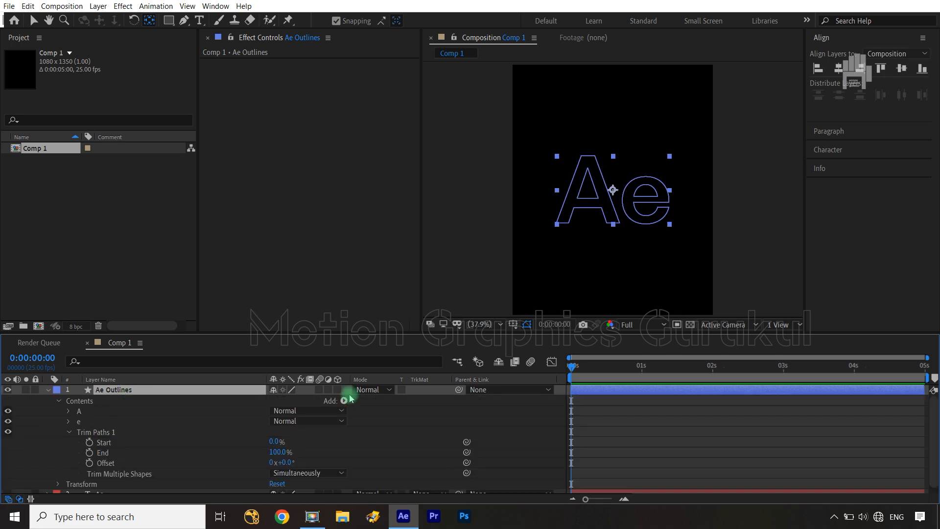
click(344, 400)
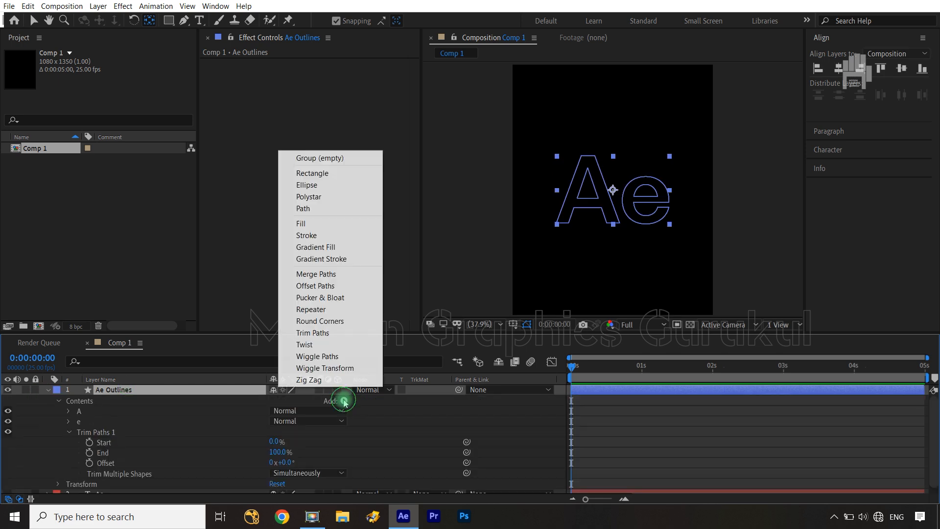
click(319, 235)
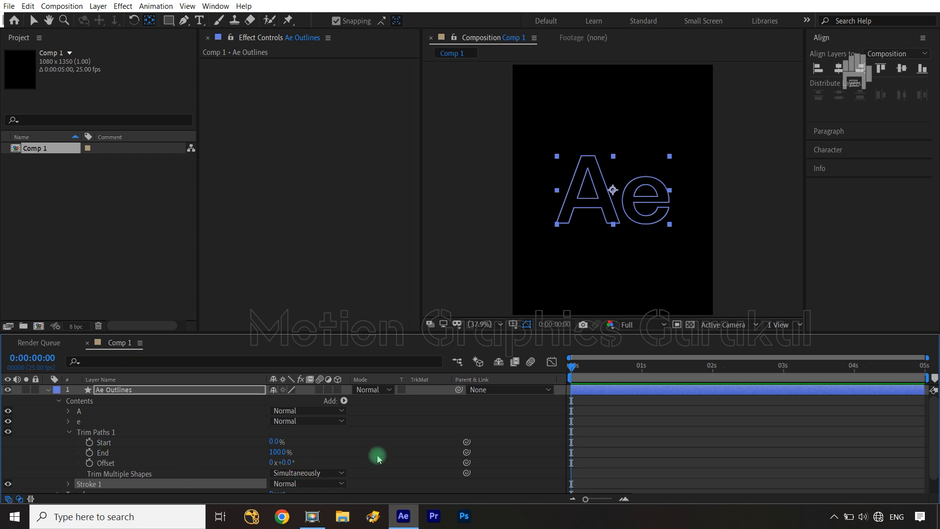
scroll(375, 455, down, 1)
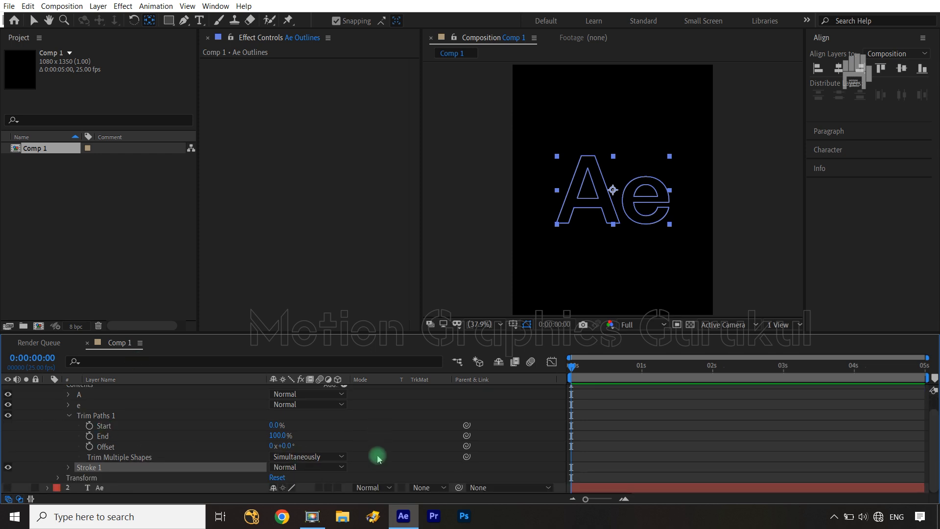
click(68, 468)
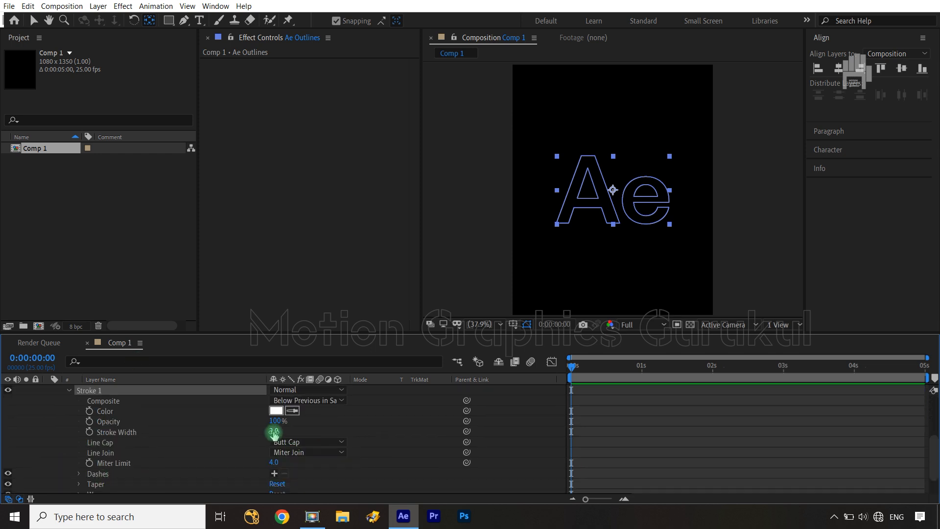
click(374, 428)
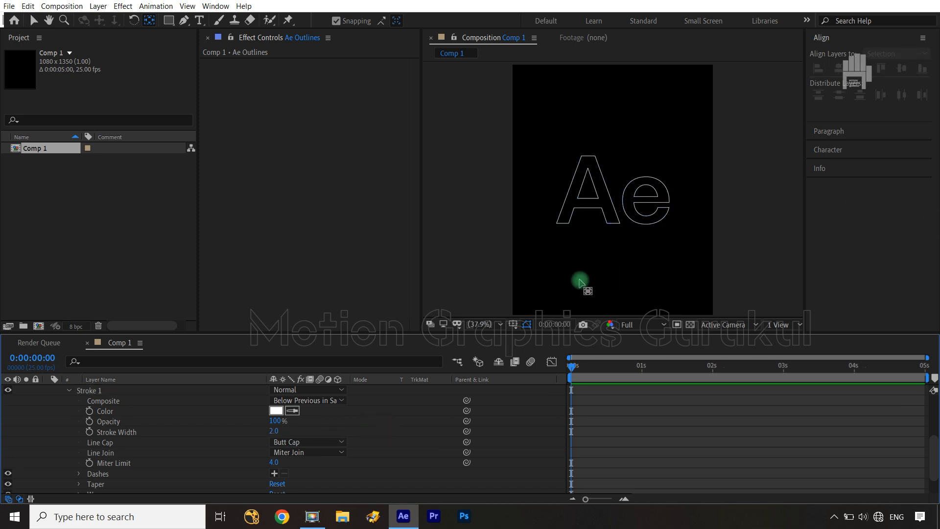
Collapse Trim Paths 1 and Stroke 1 in the Ae Outlines layer and move Stroke 1 above Trim Paths 1.
scroll(78, 425, up, 3)
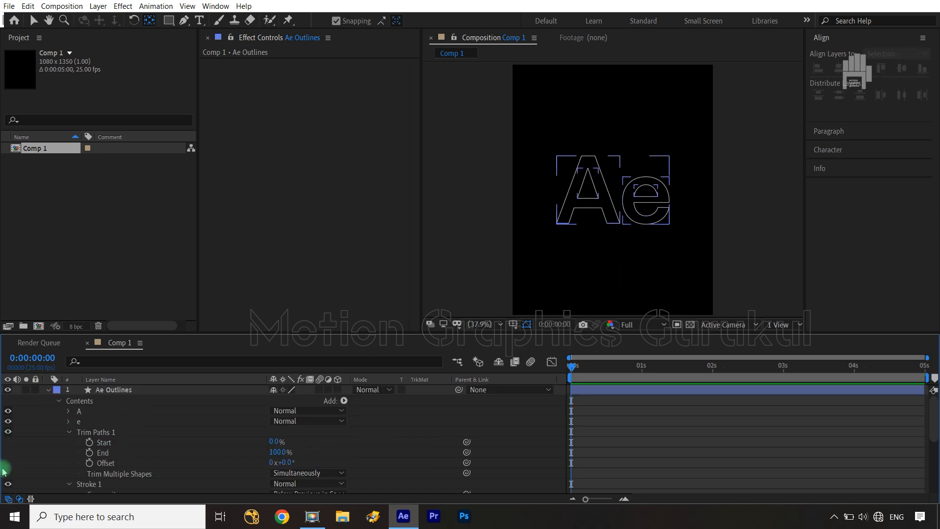
click(68, 432)
click(67, 443)
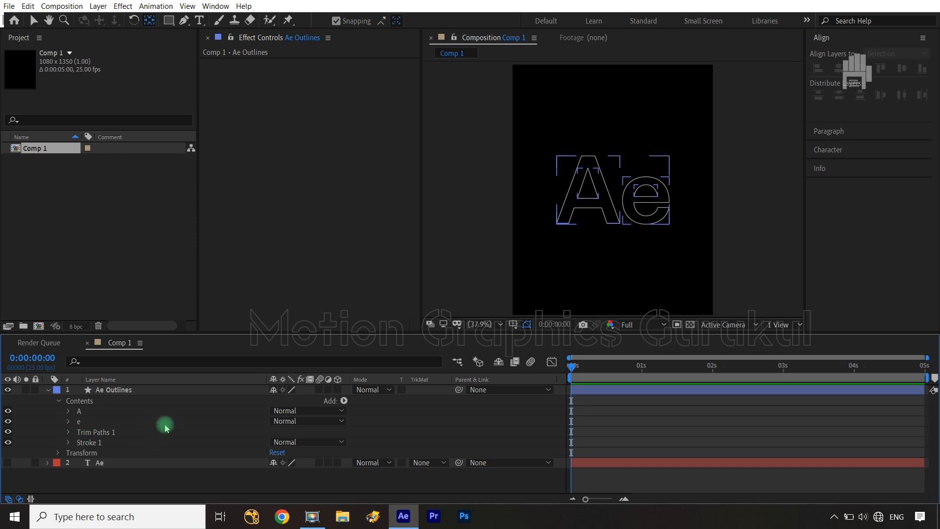
drag(85, 443, 84, 431)
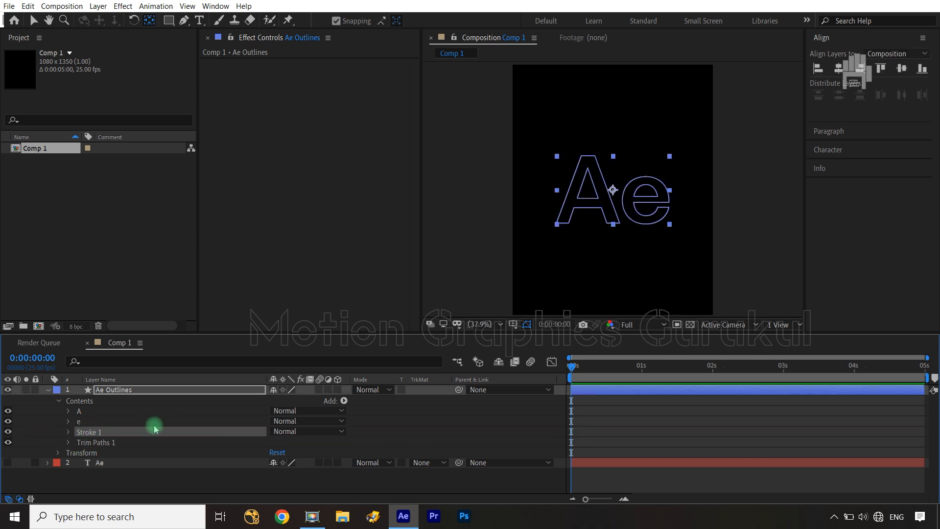
Set the End value of Trim Paths 1 to 80% on the Ae Outlines layer.
click(68, 443)
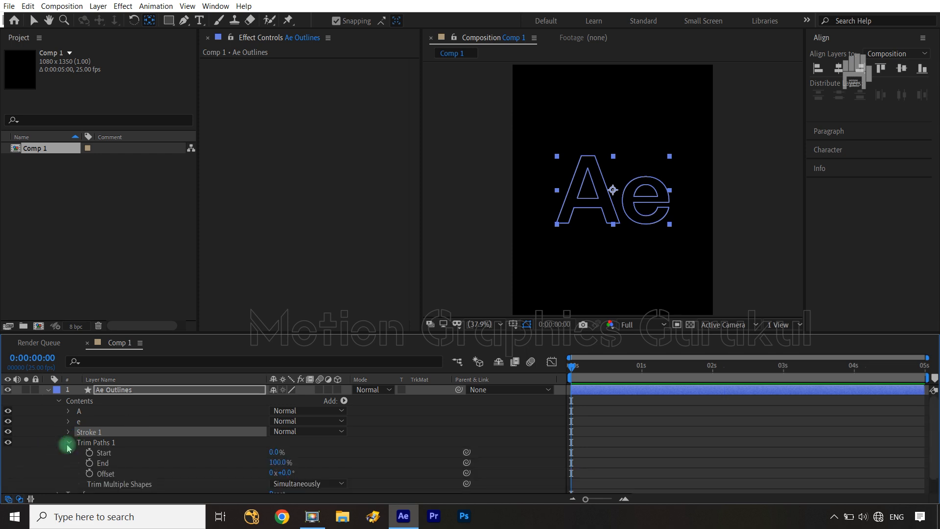
click(276, 463)
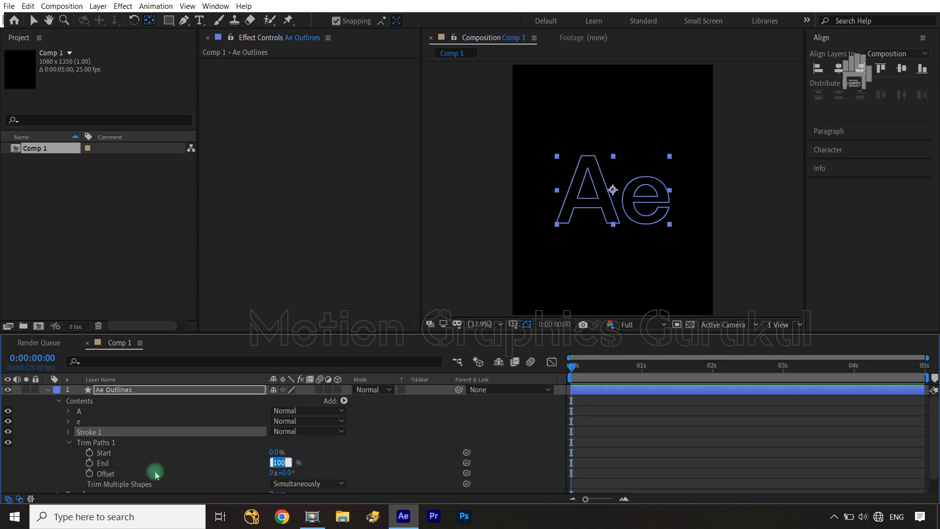
text(80)
click(361, 445)
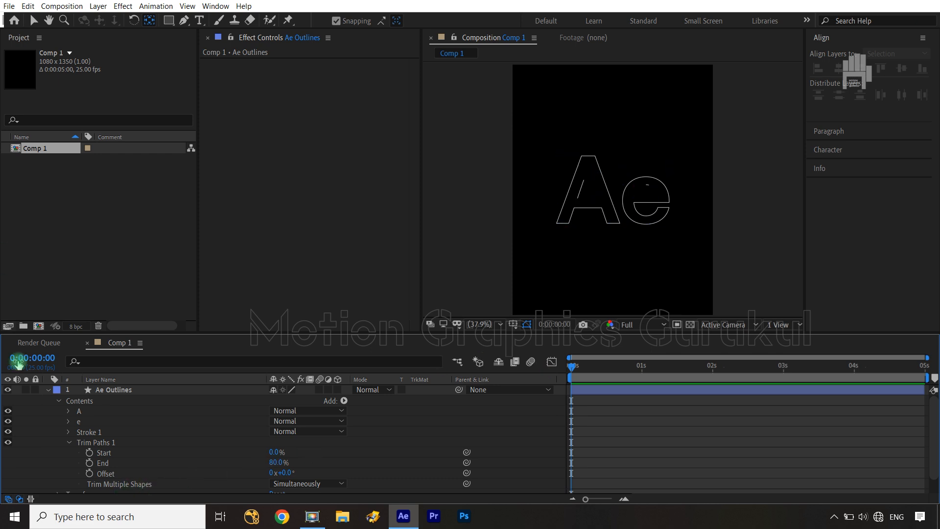
Keyframe the Trim Paths Offset at 0 seconds and end the work area at 0:00:03:00.
click(89, 474)
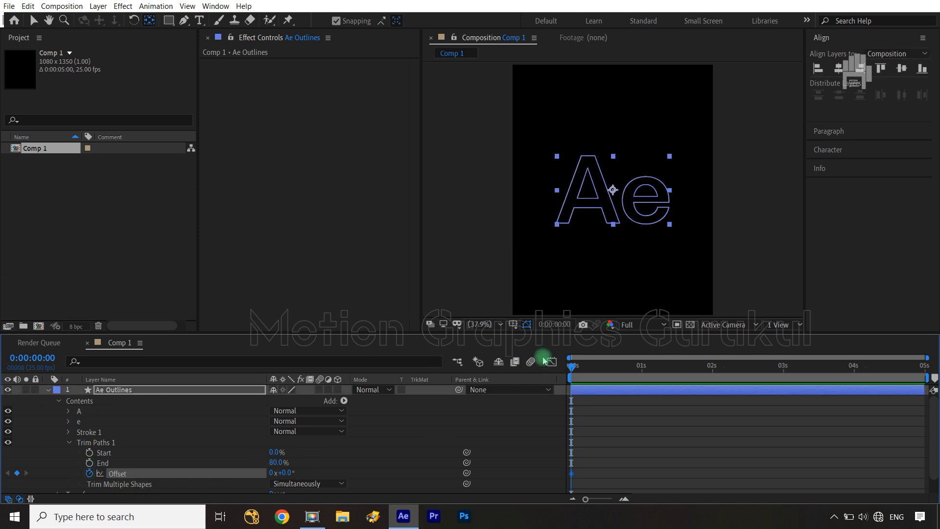
drag(572, 368, 783, 381)
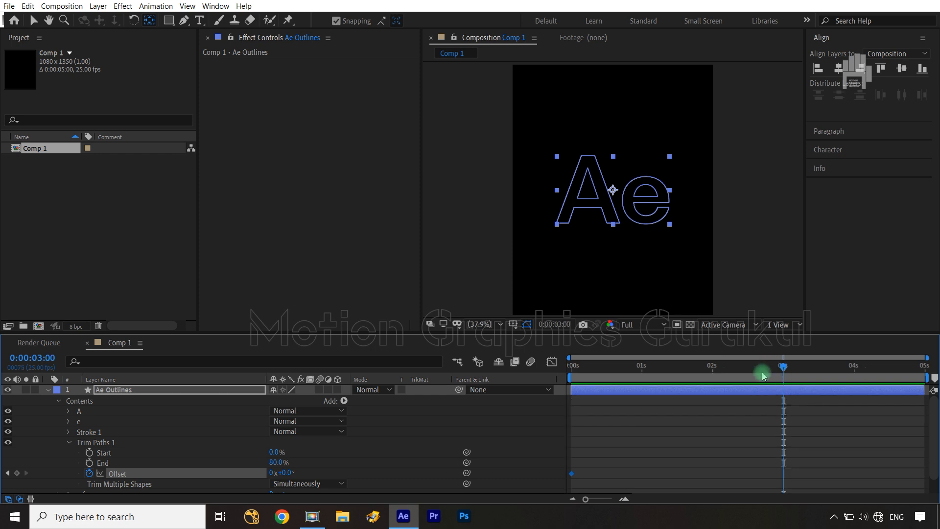
key(n)
right_click(749, 376)
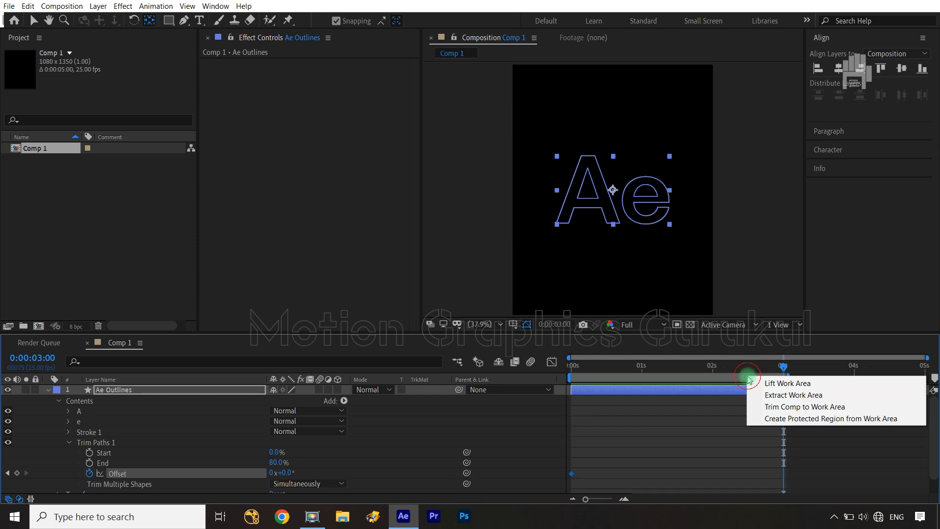
click(791, 396)
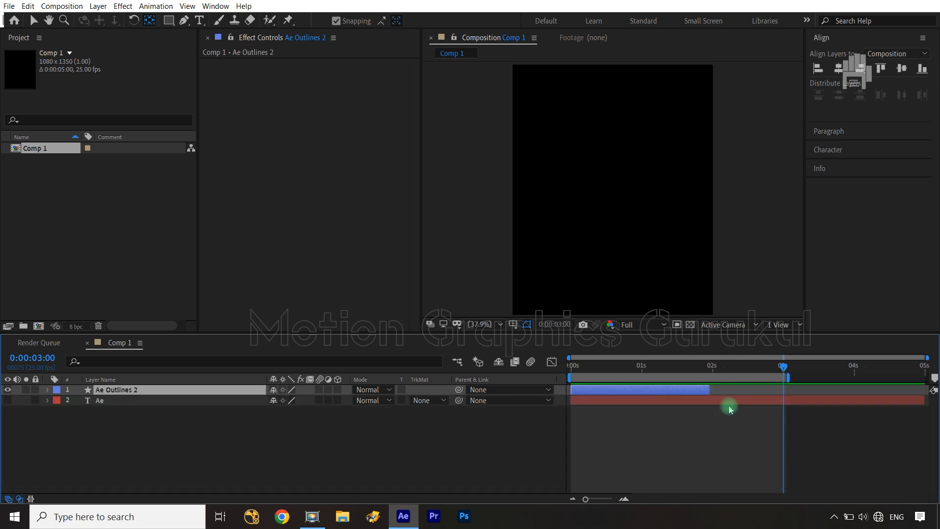
drag(708, 389, 716, 368)
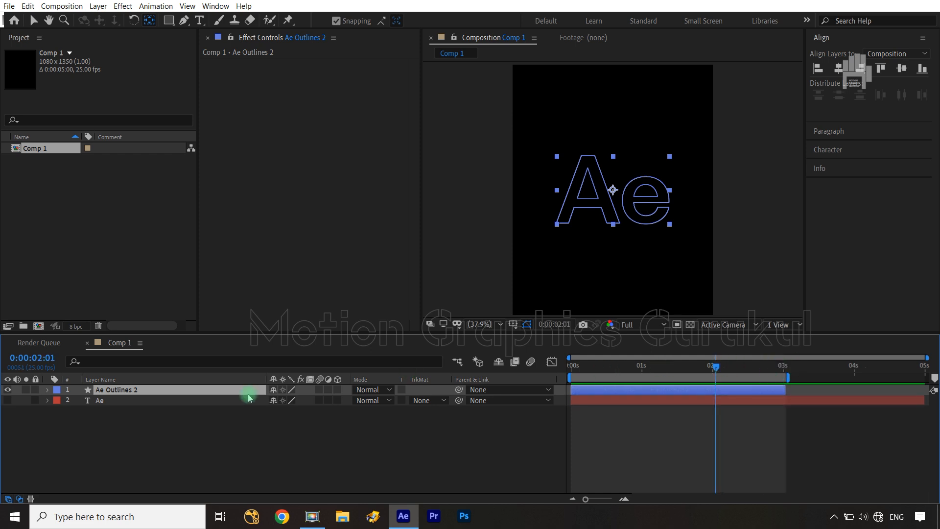
key(u)
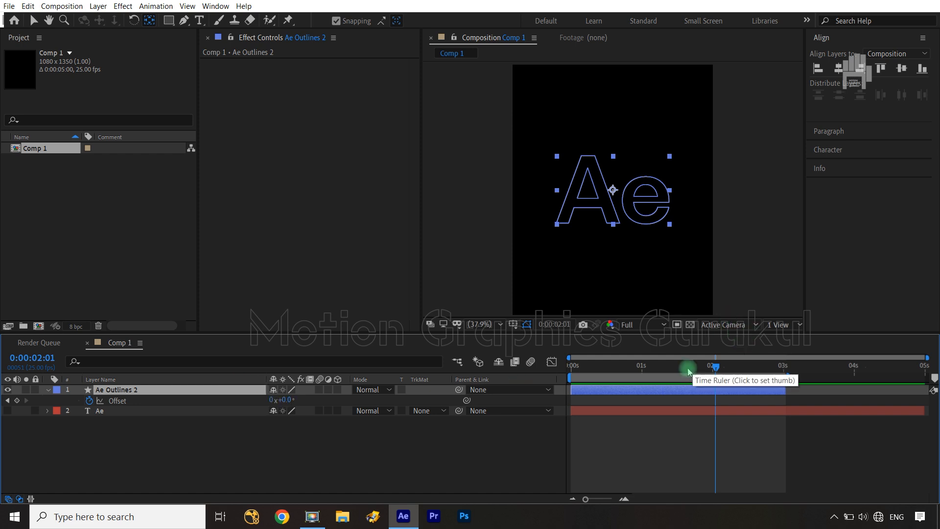
key(v)
drag(630, 394, 674, 391)
key(ctrl+z)
key(ctrl+z)
key(ctrl+z)
key(ctrl+z)
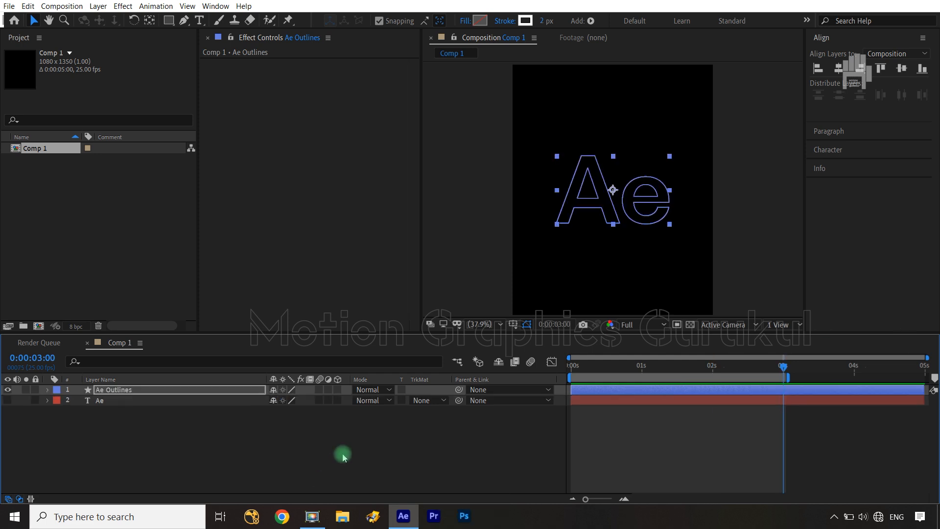
Add an Offset keyframe at 0:00:03:00 and trim the end of the Ae Outlines layer to that time.
click(187, 391)
key(u)
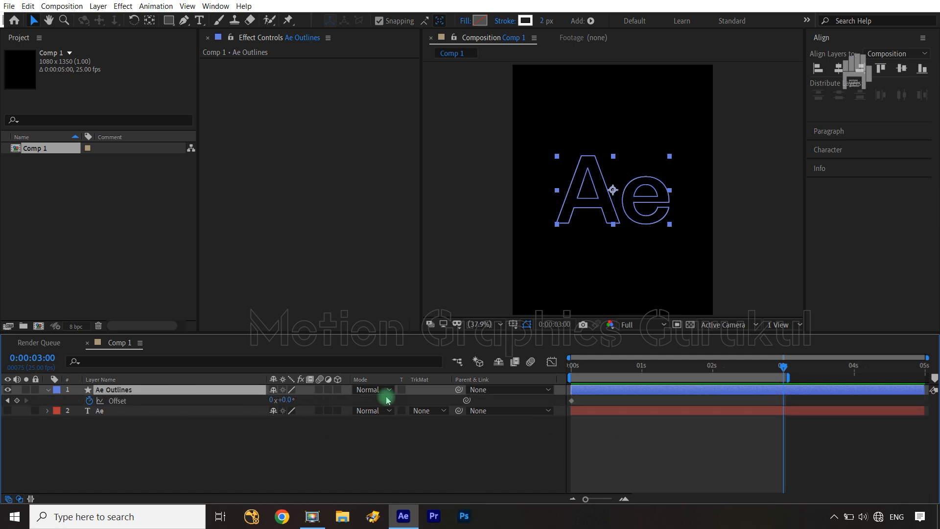
click(17, 400)
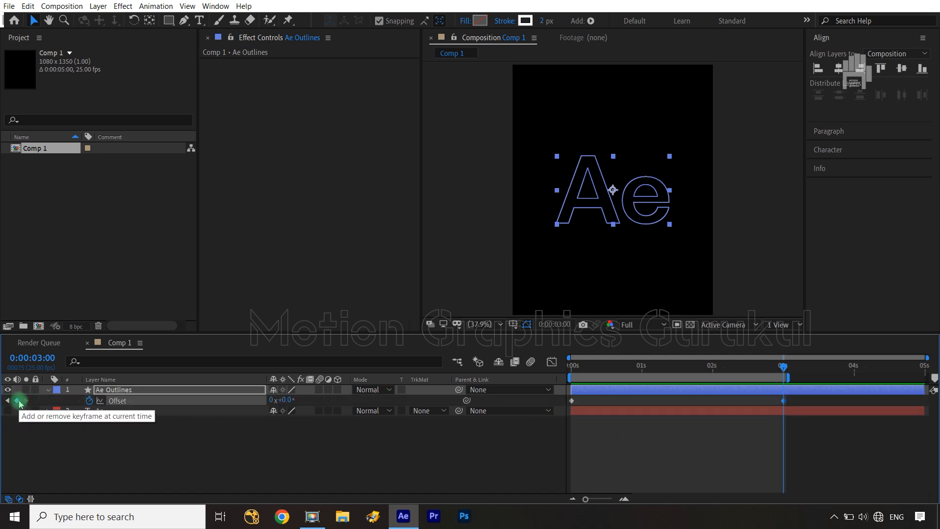
click(130, 392)
key(alt+bracketright)
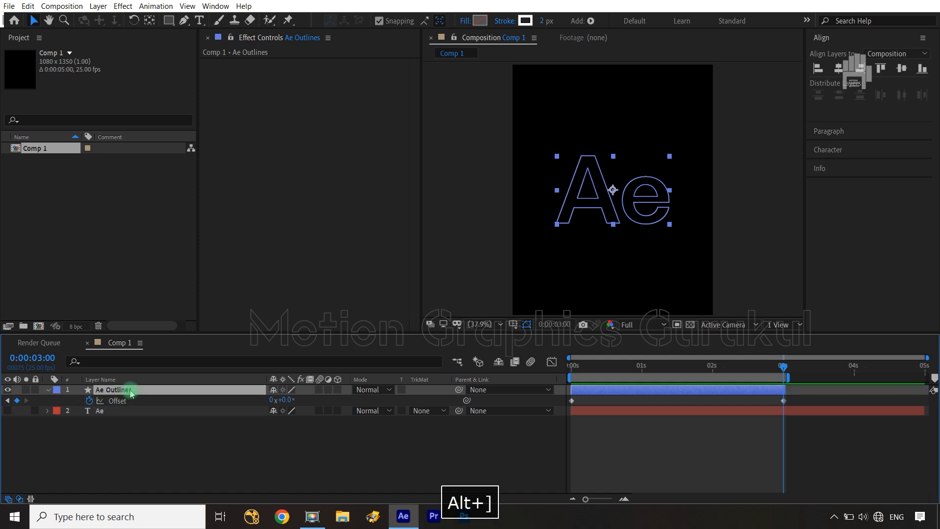
right_click(678, 376)
click(703, 397)
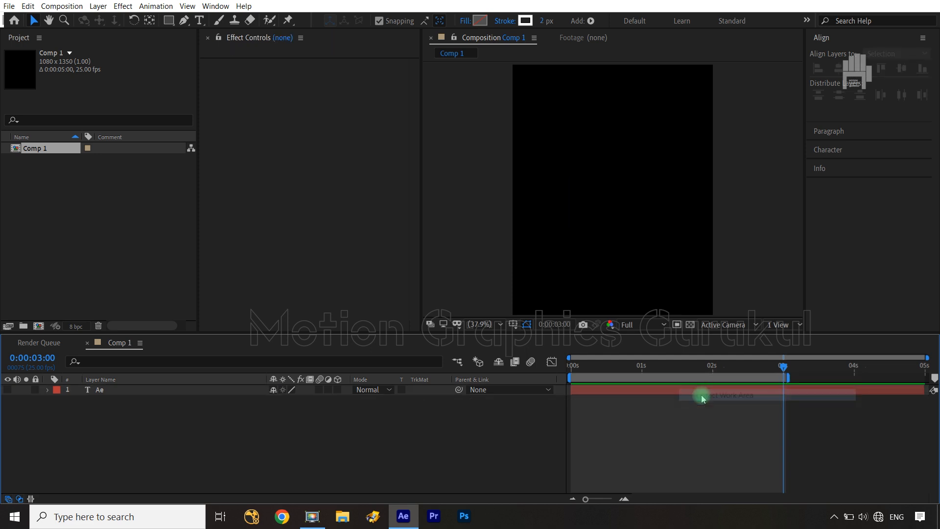
key(ctrl+z)
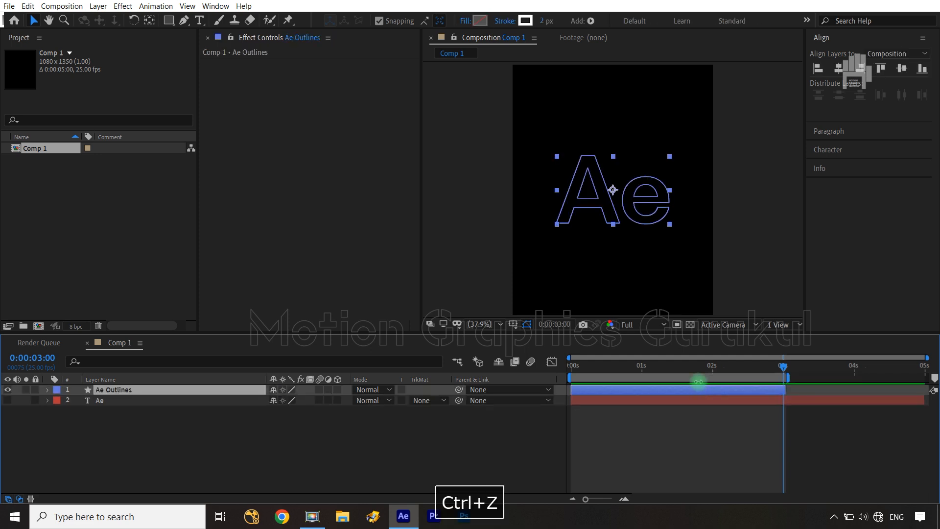
Trim the composition to the work area, return to 0 seconds and reveal the Ae Outlines layer's keyframed properties.
right_click(698, 378)
click(711, 410)
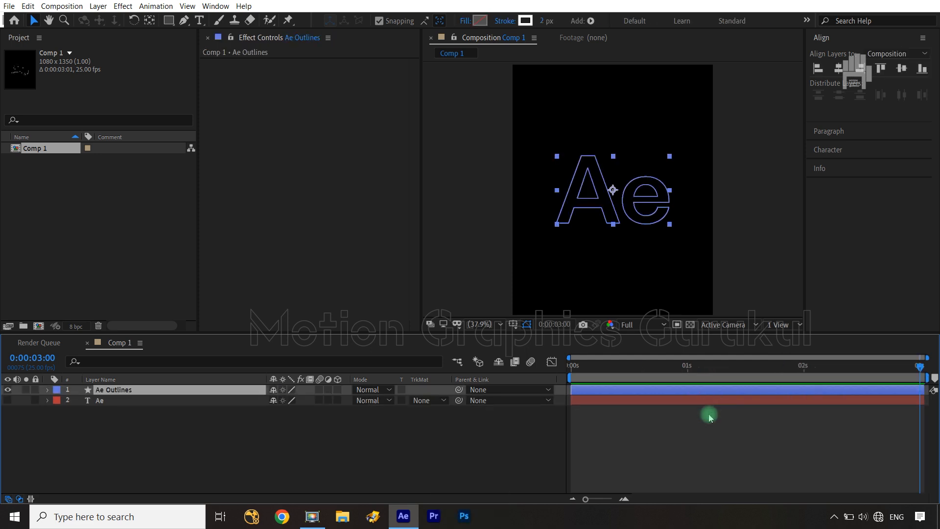
drag(923, 368, 165, 390)
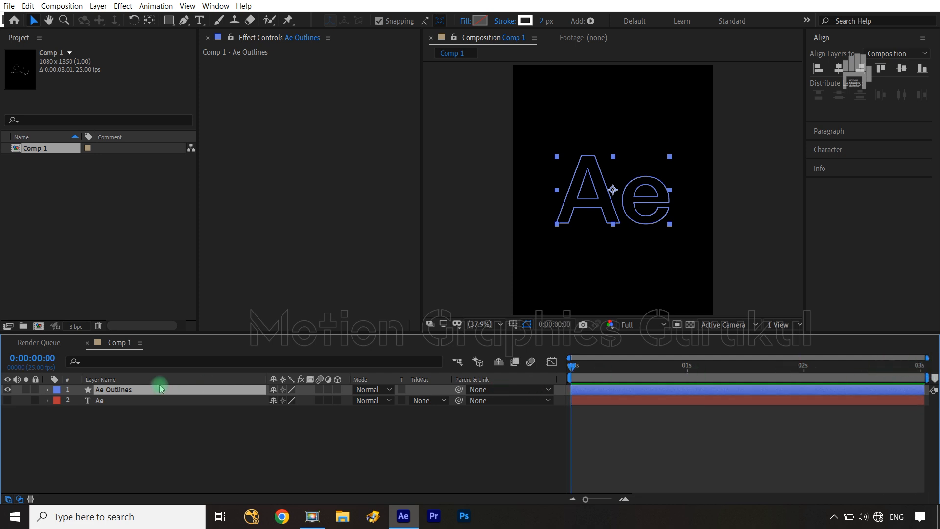
key(u)
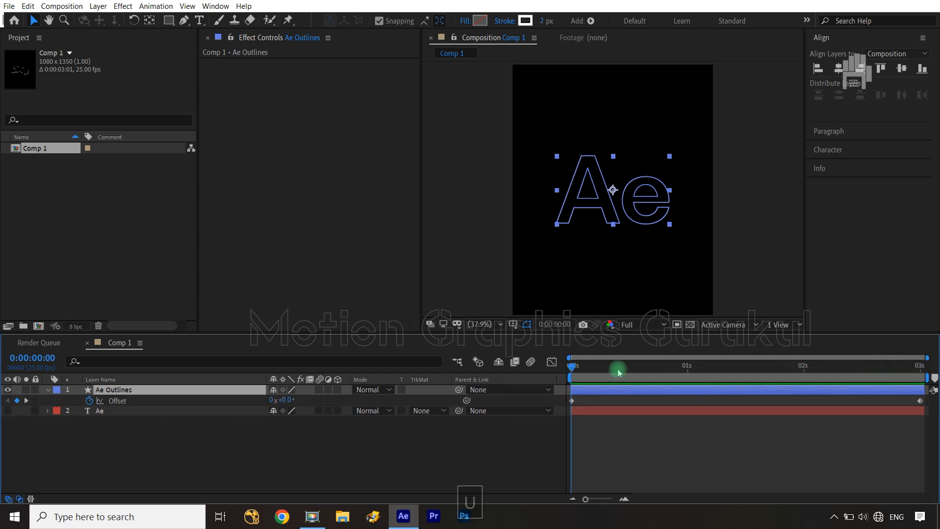
Set the Trim Paths Offset to 1x+0.0° at 0:00:03:00 on the Ae Outlines layer.
drag(571, 370, 742, 369)
click(523, 464)
drag(853, 368, 935, 382)
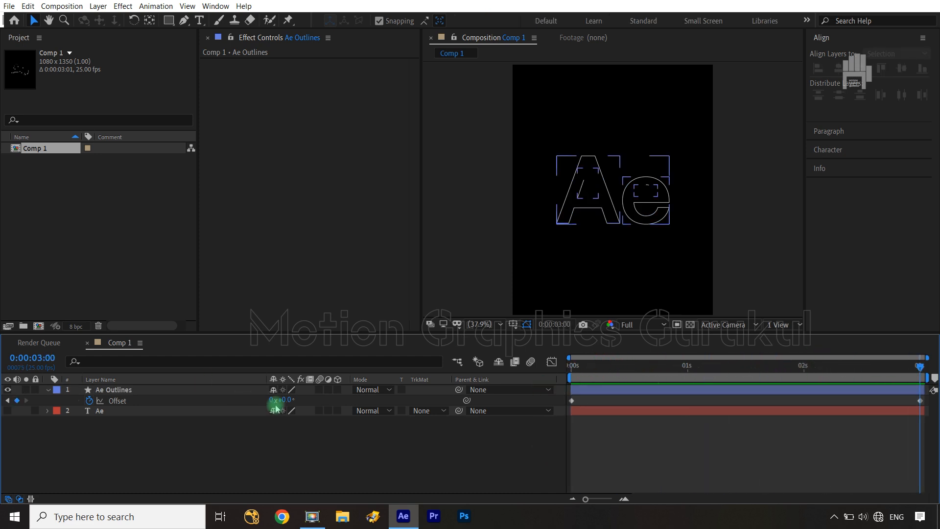
text(1)
click(296, 443)
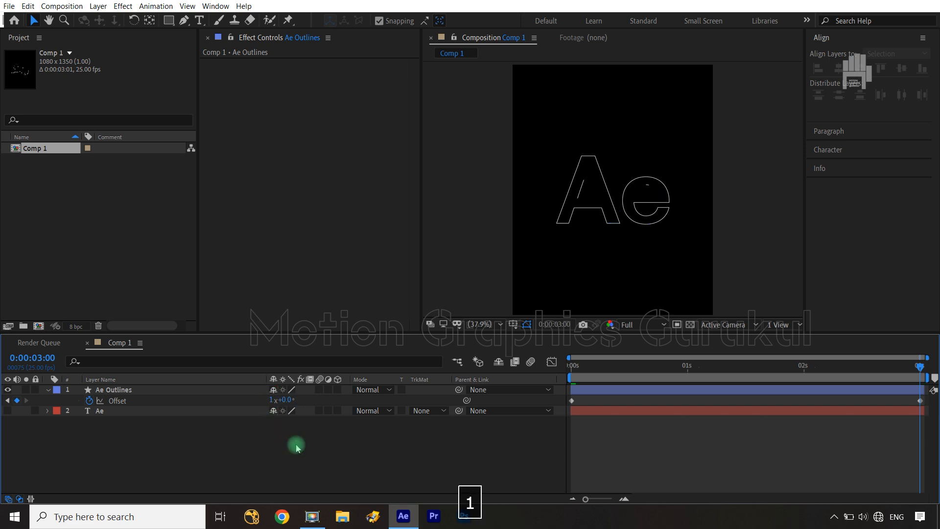
Keyframe the Stroke Width of Stroke 1 at 0 seconds on the Ae Outlines layer and collapse the stroke's properties.
click(926, 359)
drag(923, 368, 565, 408)
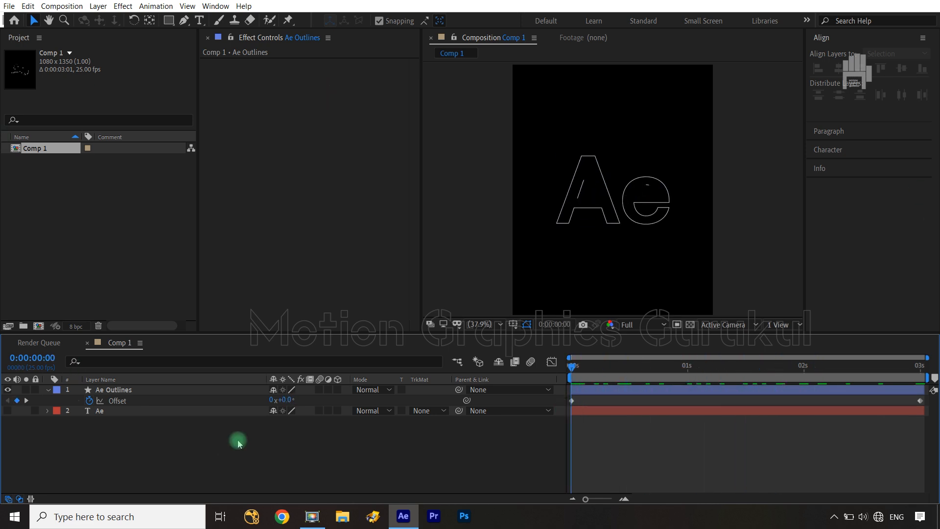
click(48, 390)
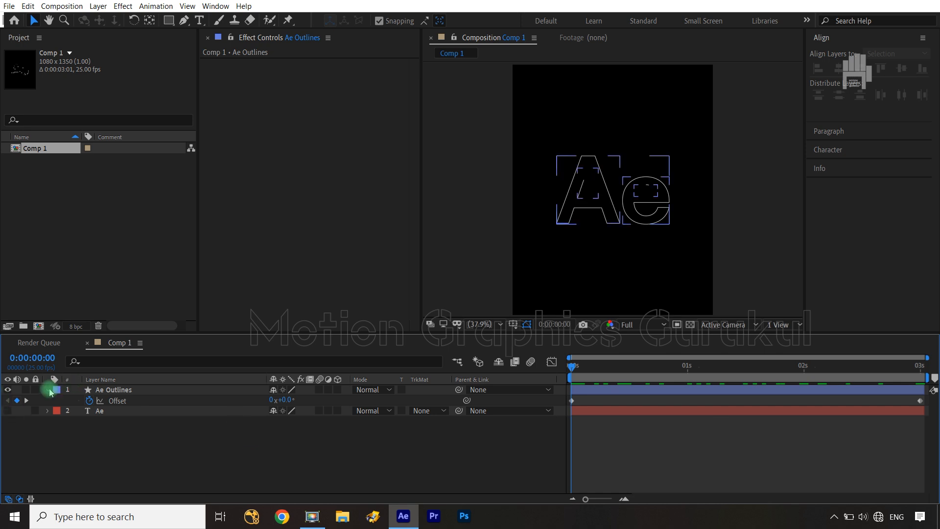
click(47, 391)
click(45, 391)
click(64, 431)
scroll(68, 471, down, 2)
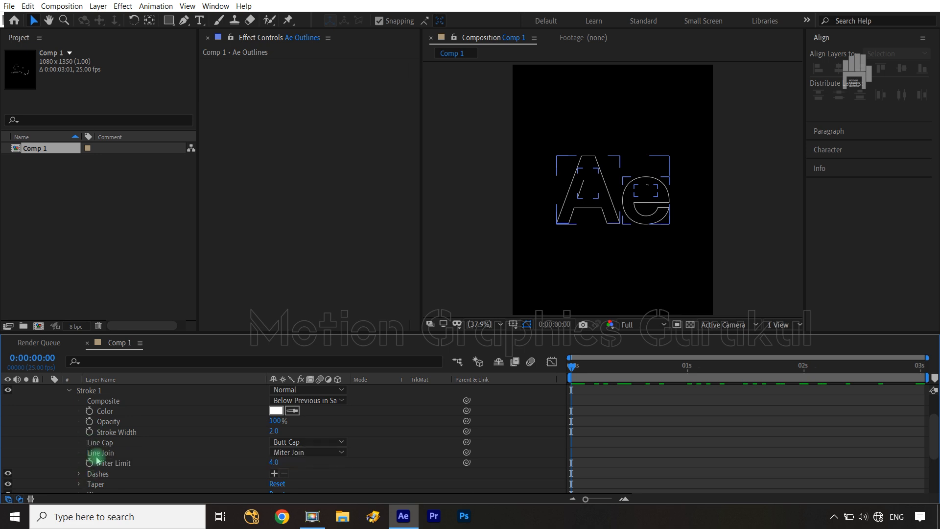
click(90, 432)
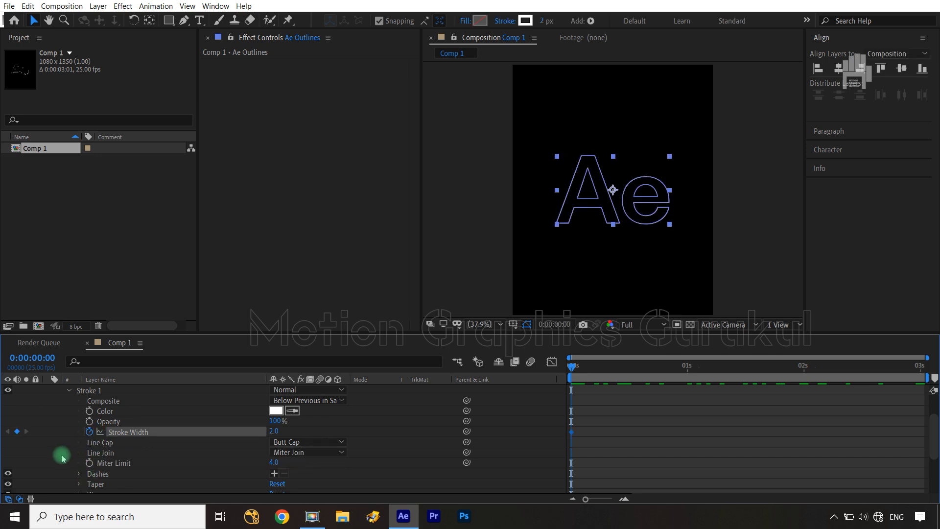
click(68, 391)
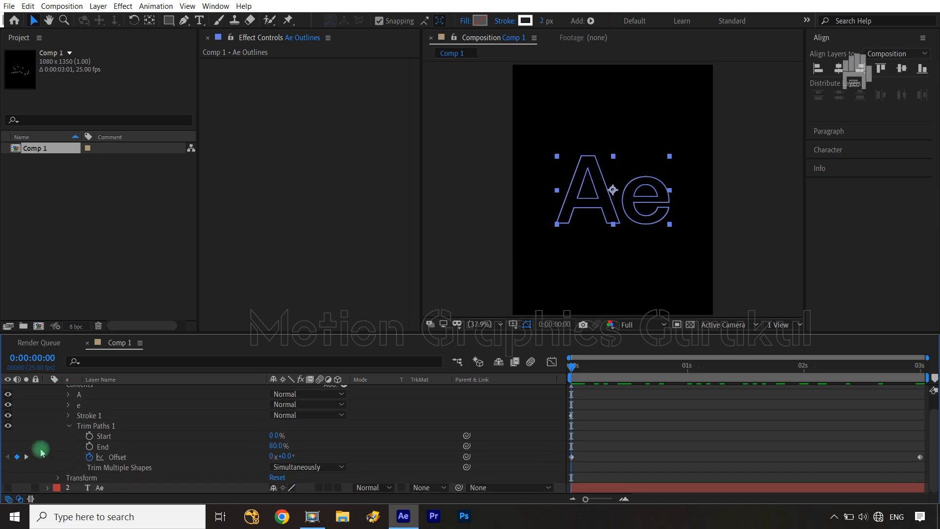
Add Wiggle Paths to the contents of the Ae Outlines layer and reveal its properties.
click(68, 427)
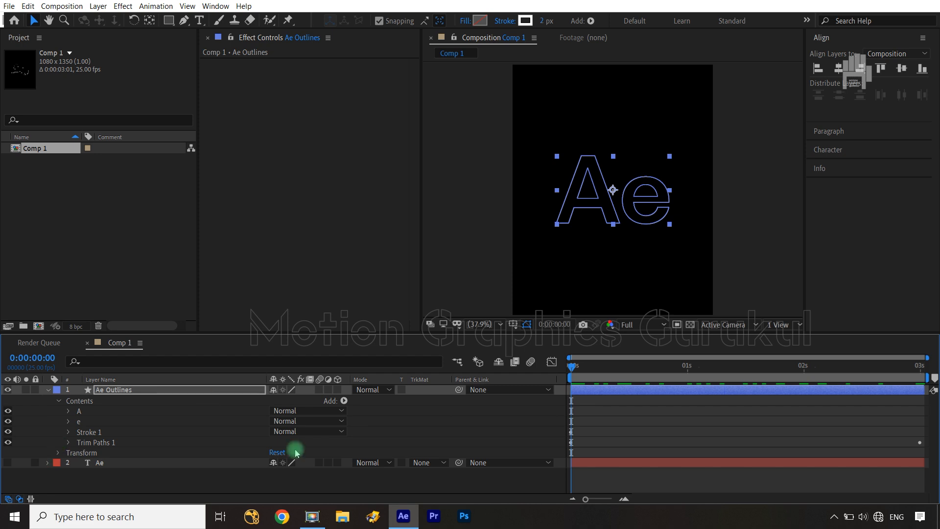
click(345, 401)
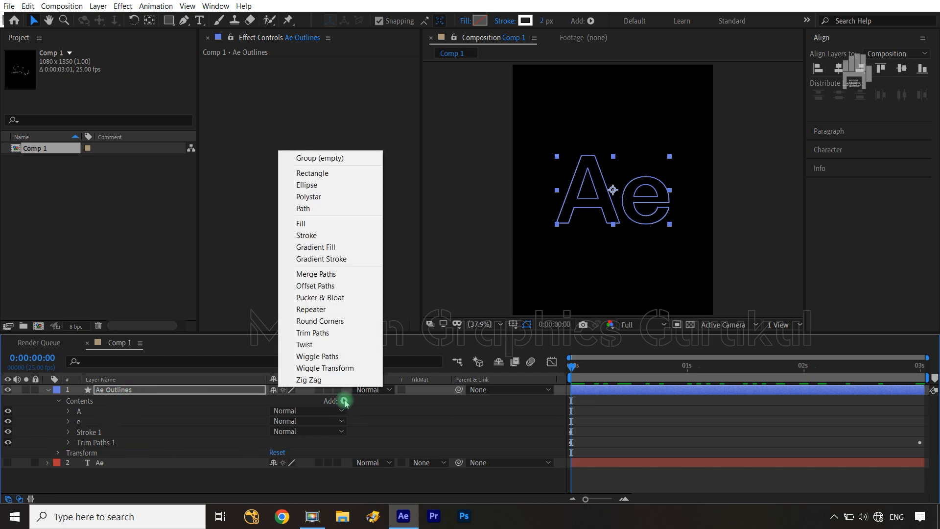
click(325, 357)
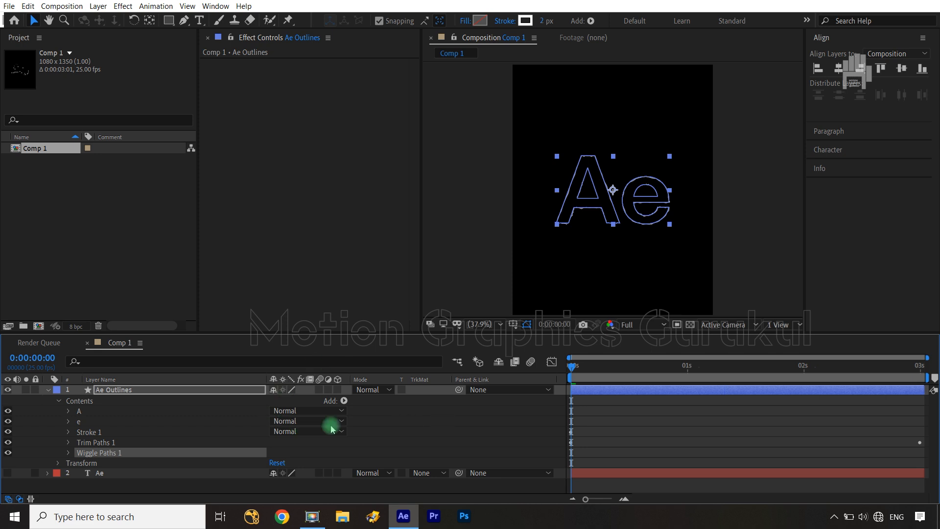
click(68, 453)
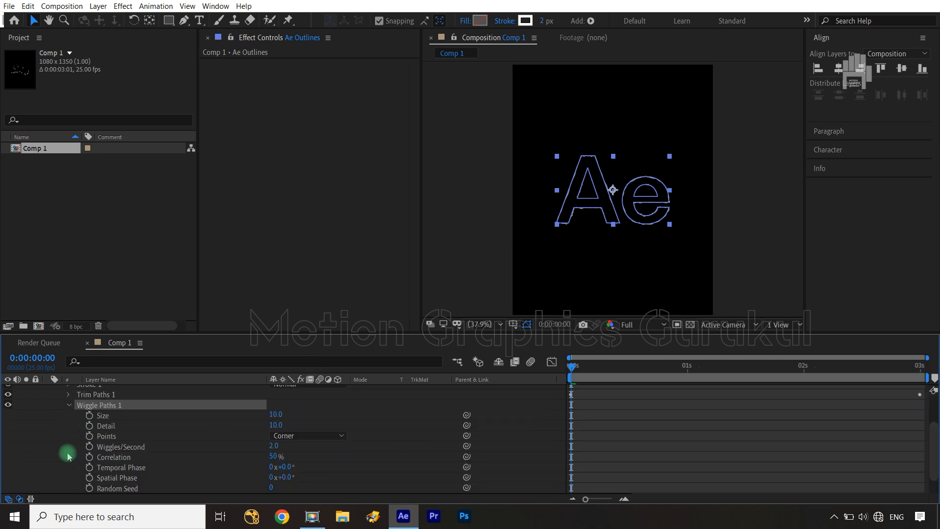
click(495, 454)
click(662, 216)
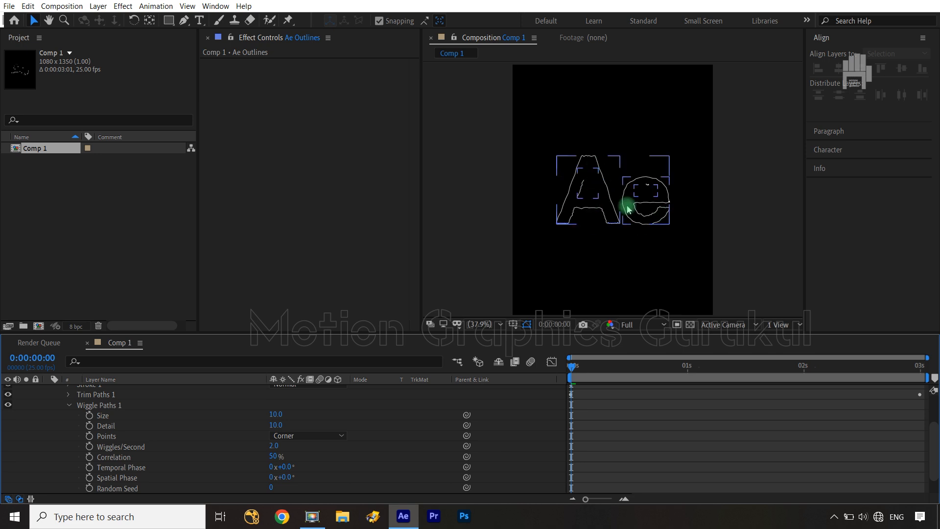
Set the Wiggle Paths Size to 263 and Detail to 2 on the Ae Outlines layer.
click(278, 414)
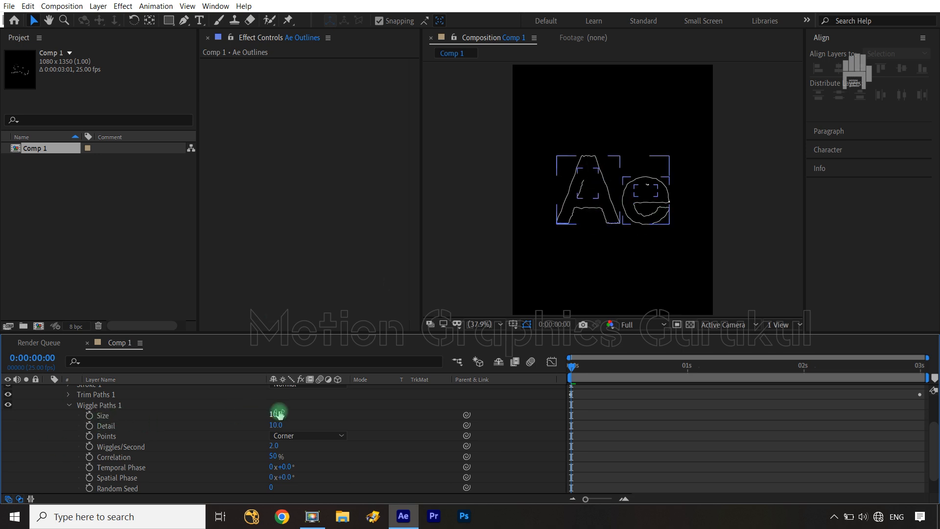
drag(276, 414, 532, 406)
click(604, 301)
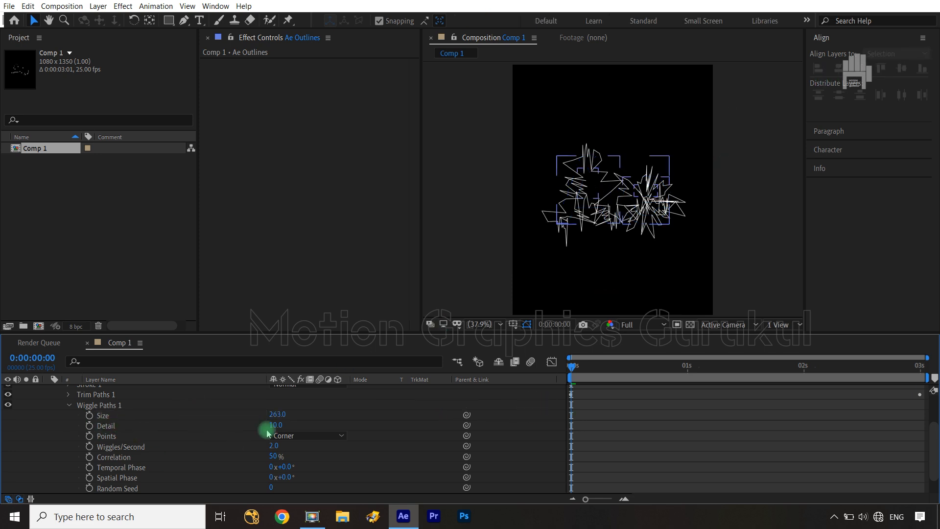
text(2)
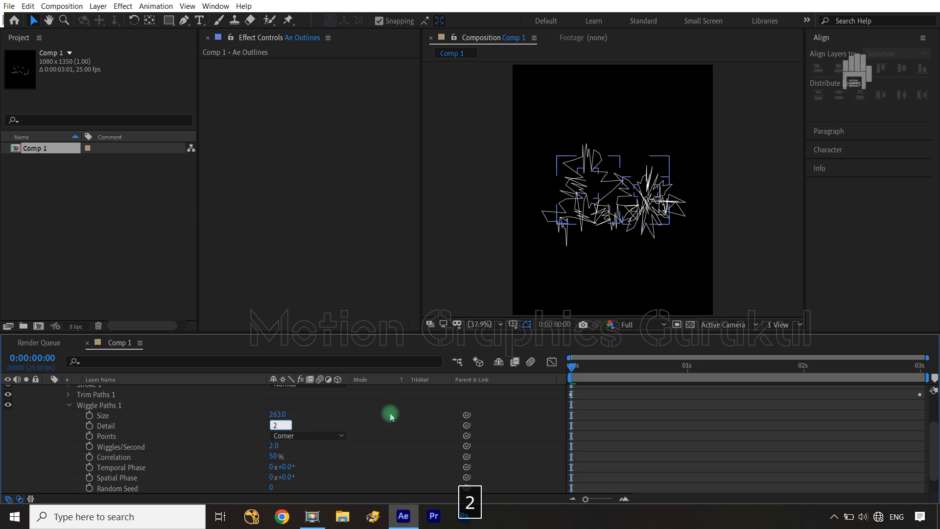
key(Return)
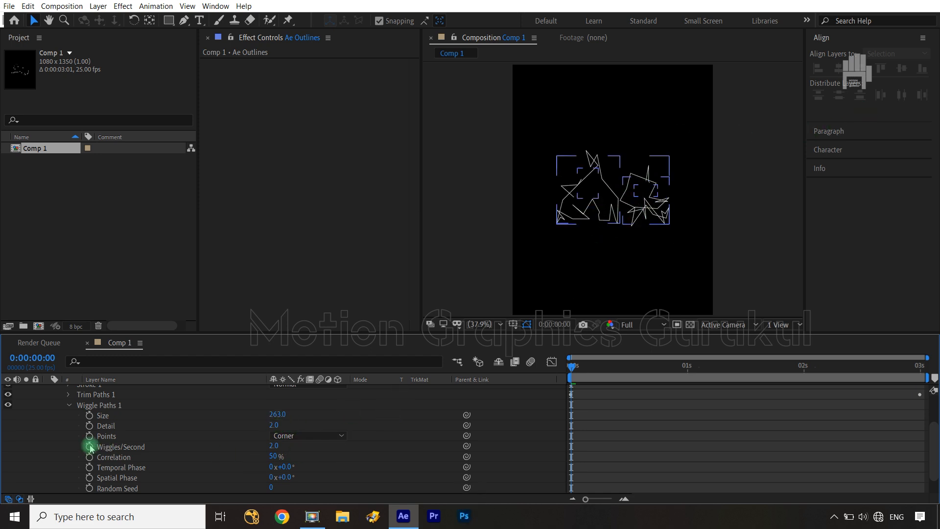
Change the Wiggle Paths Points to Smooth and set Detail to 1.
click(313, 436)
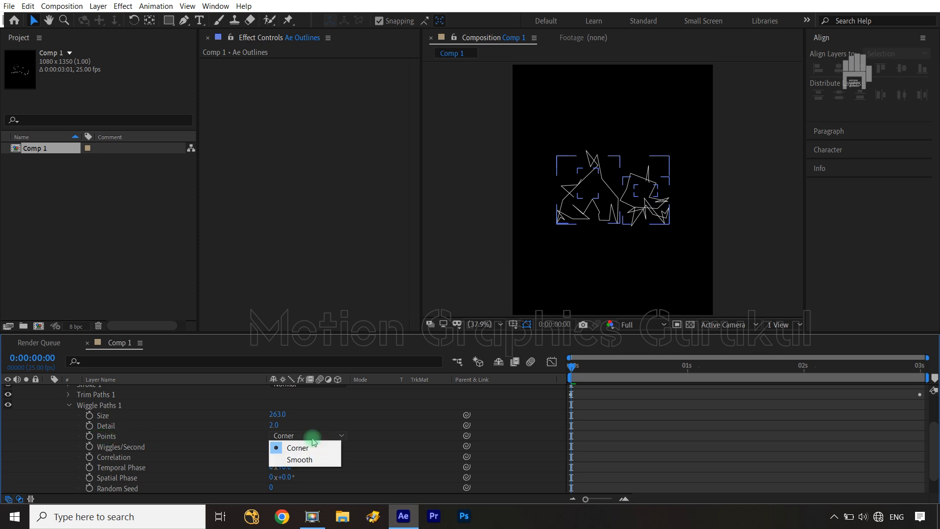
click(301, 459)
click(548, 301)
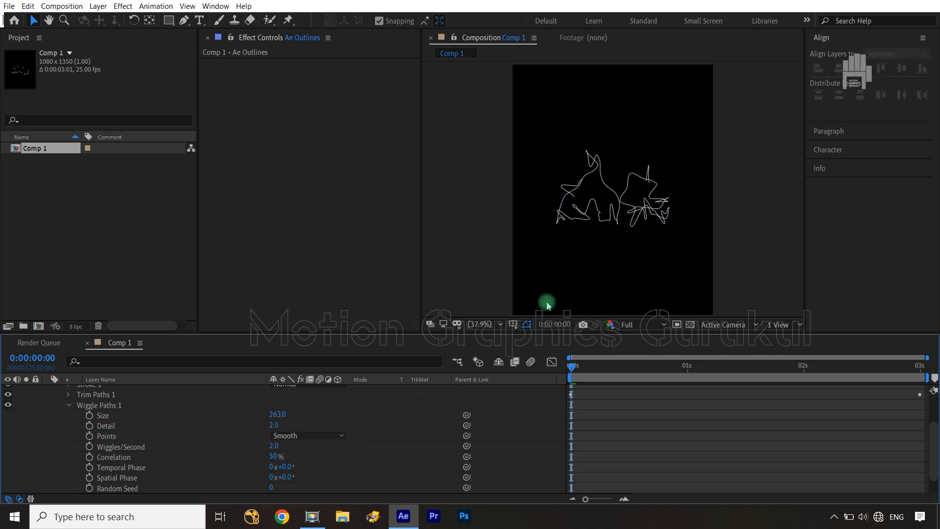
click(599, 195)
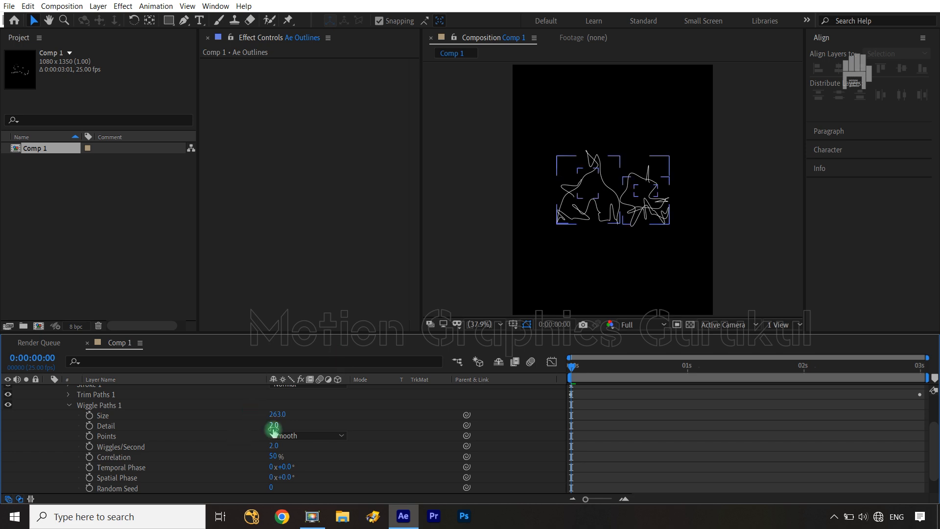
text(1)
click(367, 409)
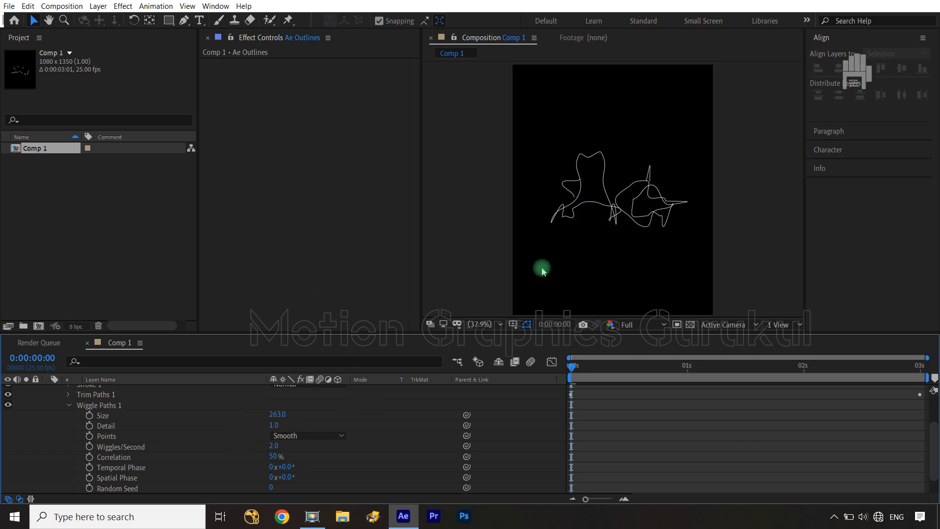
Scrub the wiggle, return to 0 seconds, keyframe the Wiggle Paths Size and Detail there, and collapse the Ae Outlines layer.
click(661, 366)
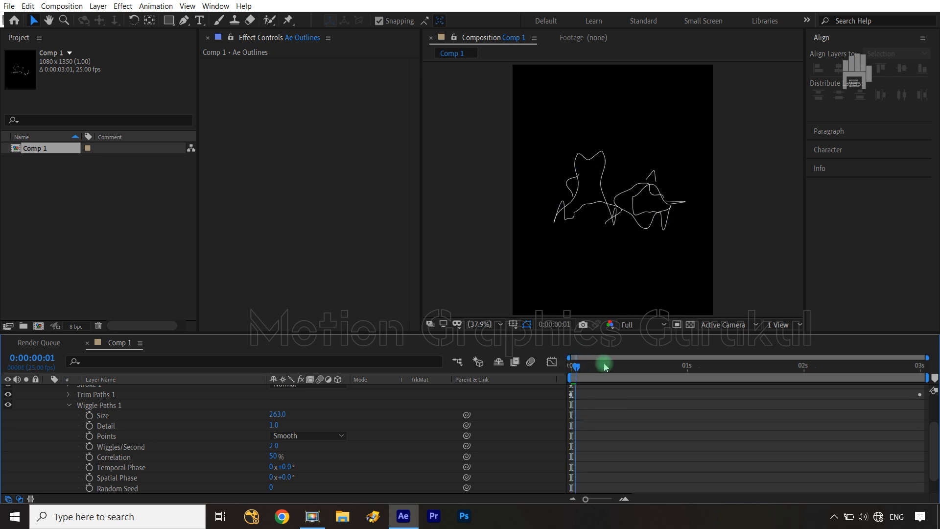
drag(677, 367, 702, 366)
drag(646, 358, 529, 357)
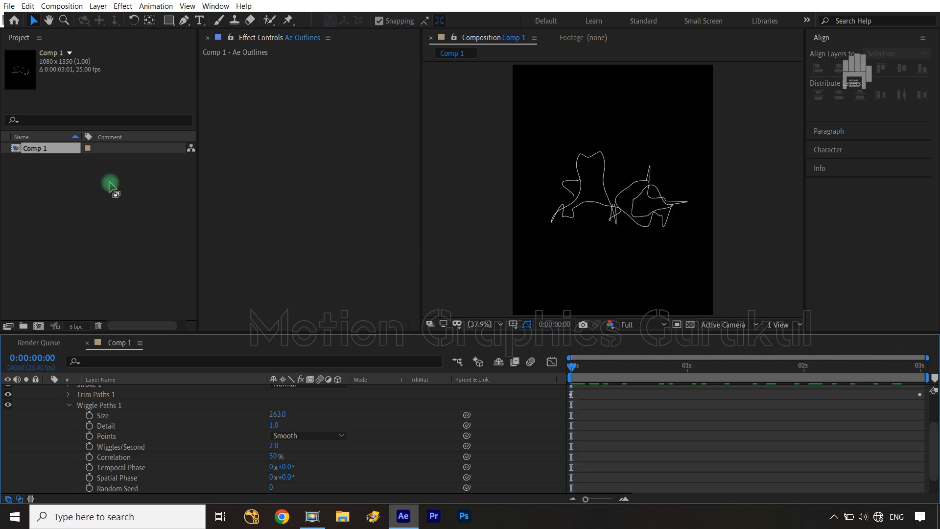
click(184, 417)
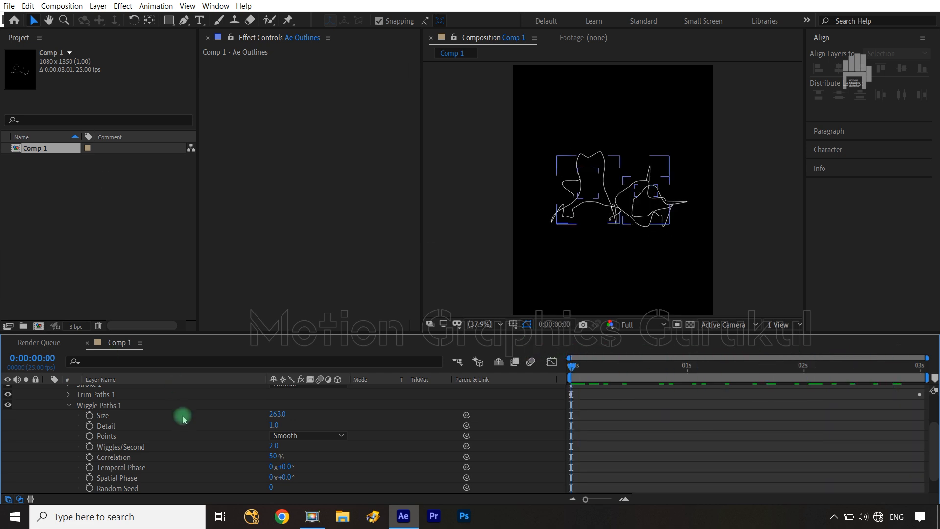
click(90, 416)
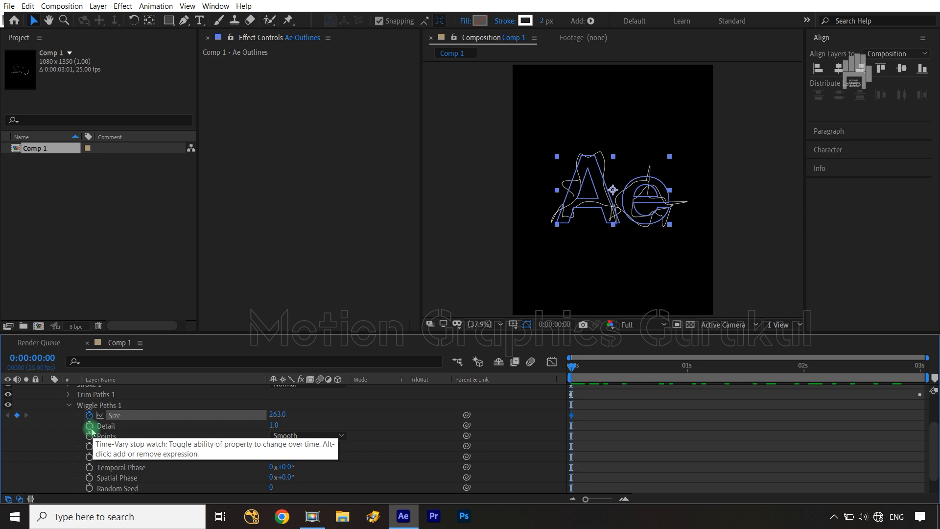
click(89, 427)
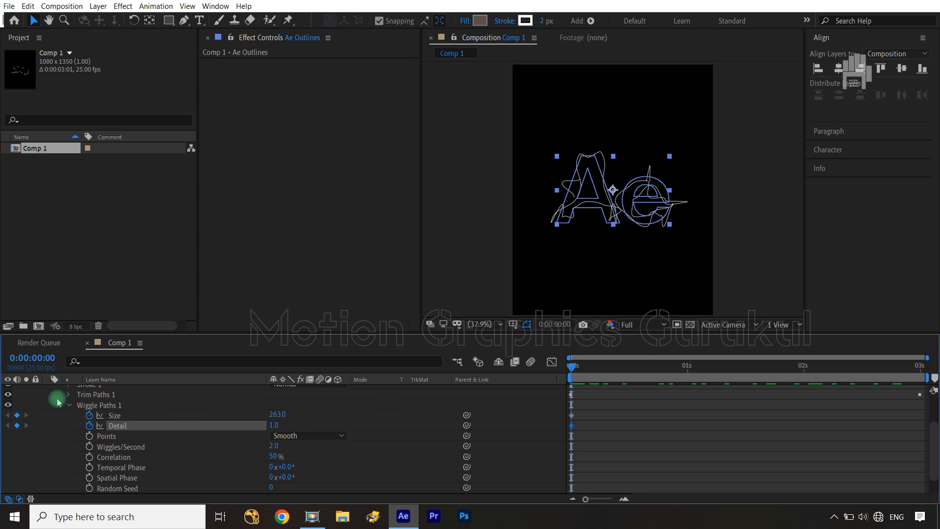
scroll(57, 401, up, 2)
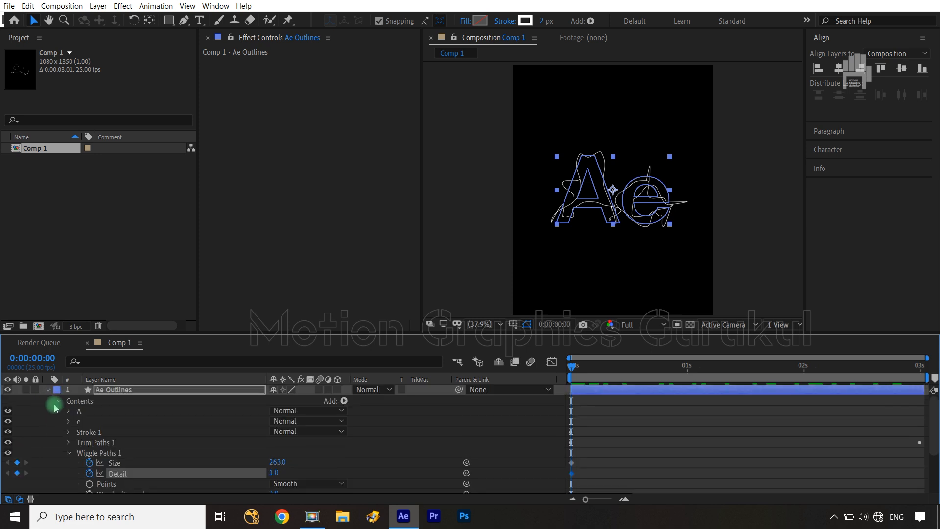
click(70, 452)
click(49, 391)
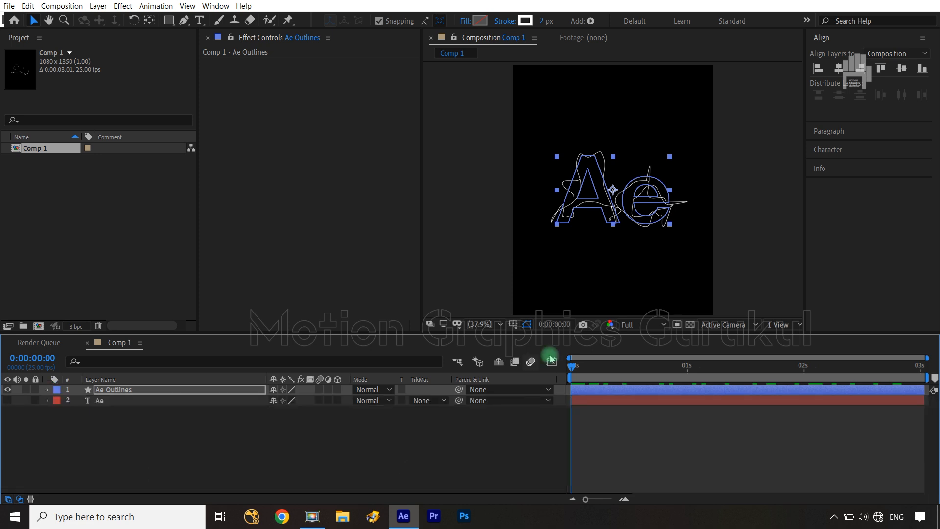
Preview the start of the animation and add a new null object to the composition.
drag(575, 367, 532, 374)
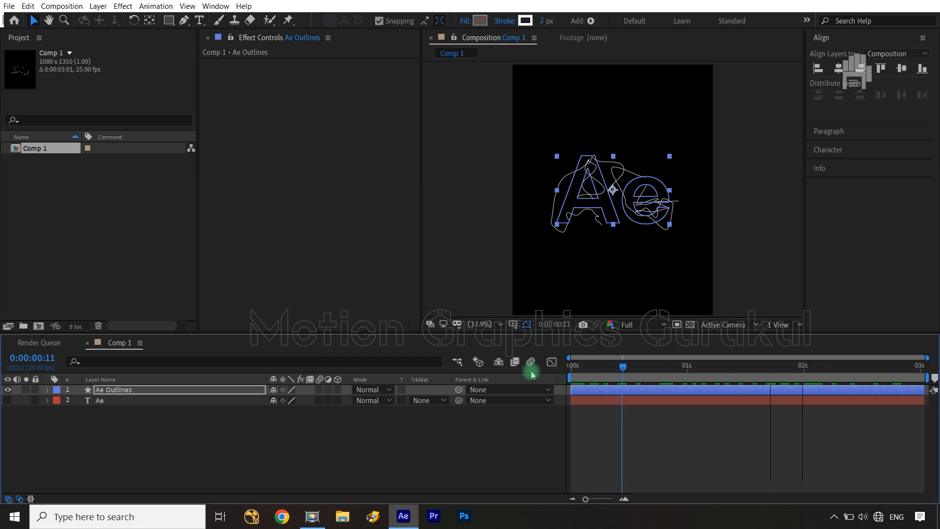
click(430, 444)
right_click(346, 431)
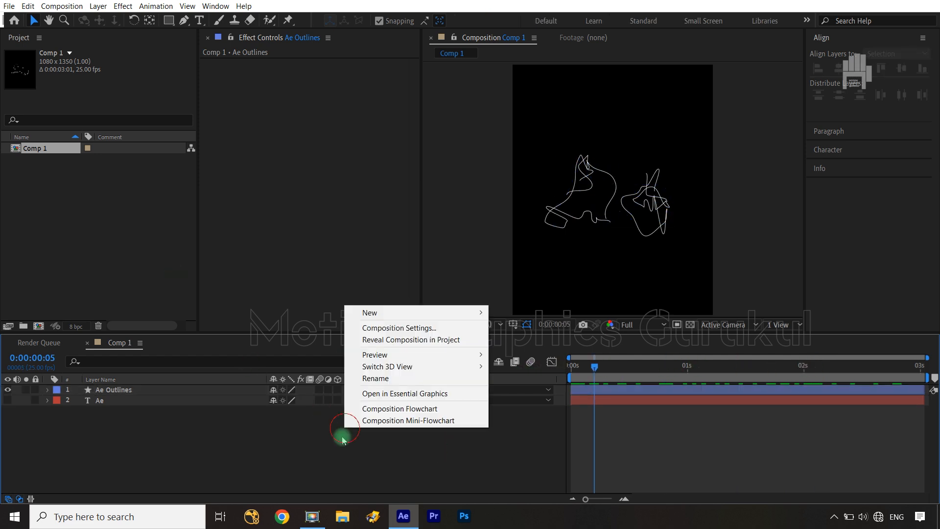
mouse_move(395, 314)
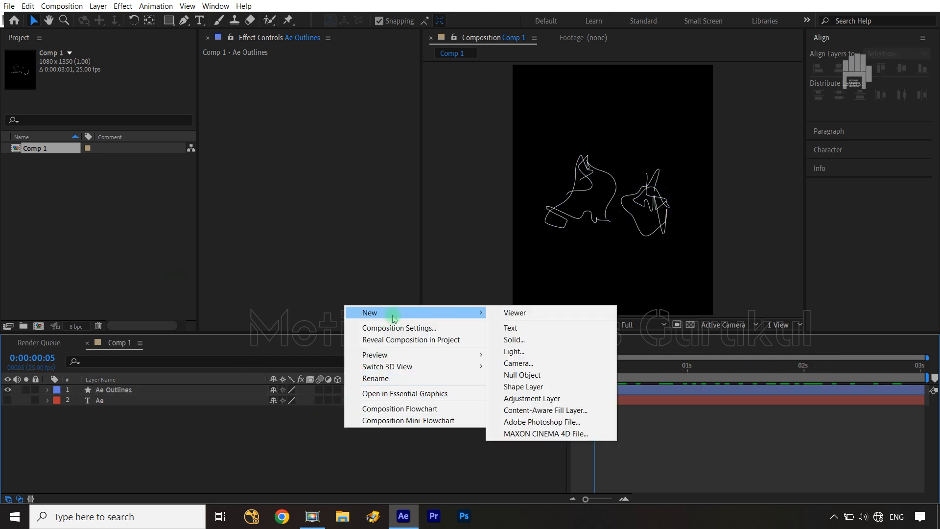
click(565, 376)
Parent the Ae Outlines layer to the Null 1 layer.
click(152, 401)
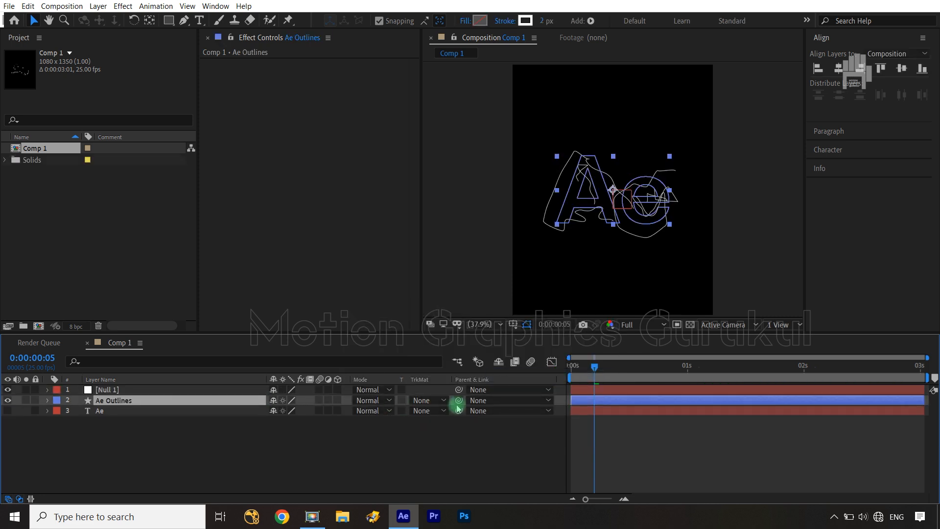
drag(459, 400, 214, 395)
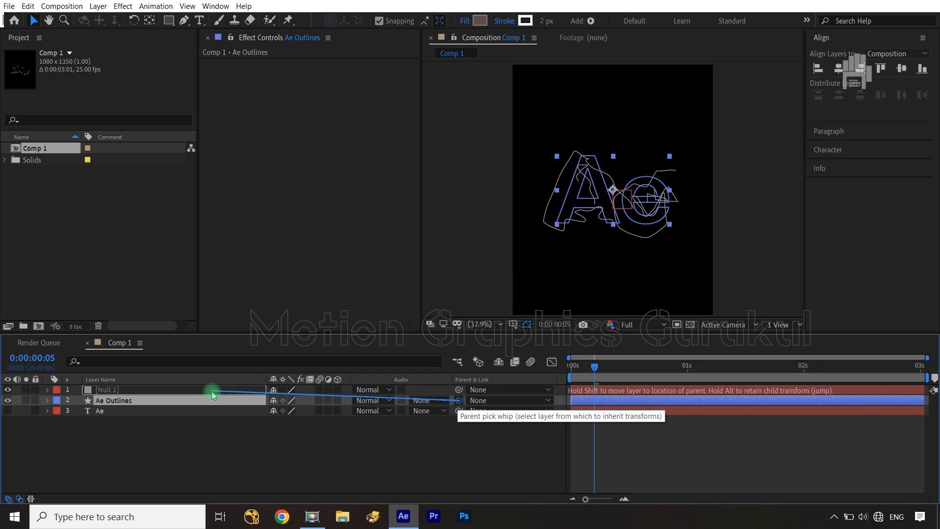
drag(213, 395, 213, 396)
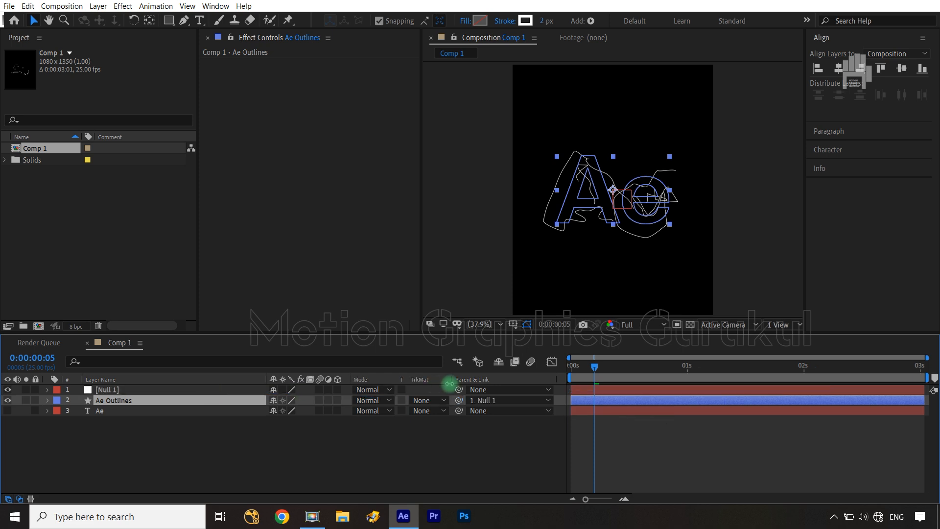
Add Scale keyframes to the Null 1 layer at 0 seconds and at 0:00:03:00, ending back at 0 seconds.
key(Home)
click(139, 390)
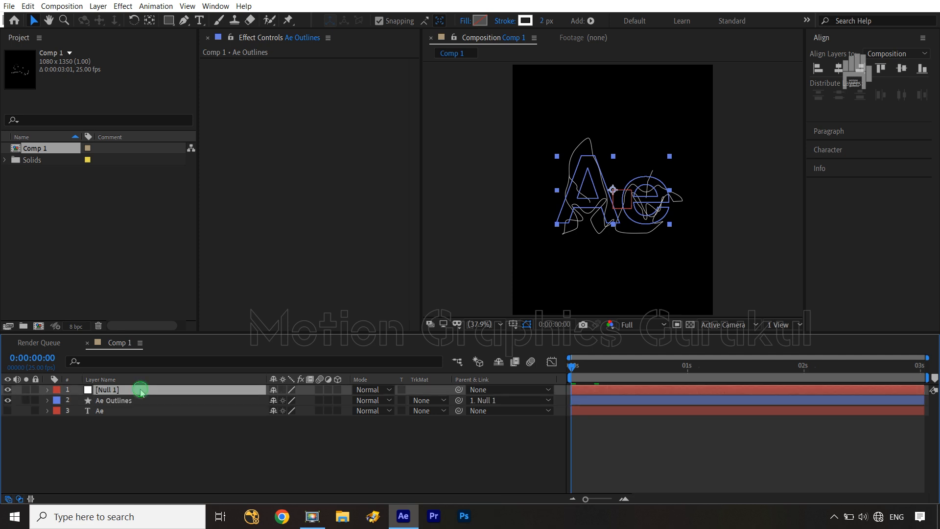
key(s)
click(78, 400)
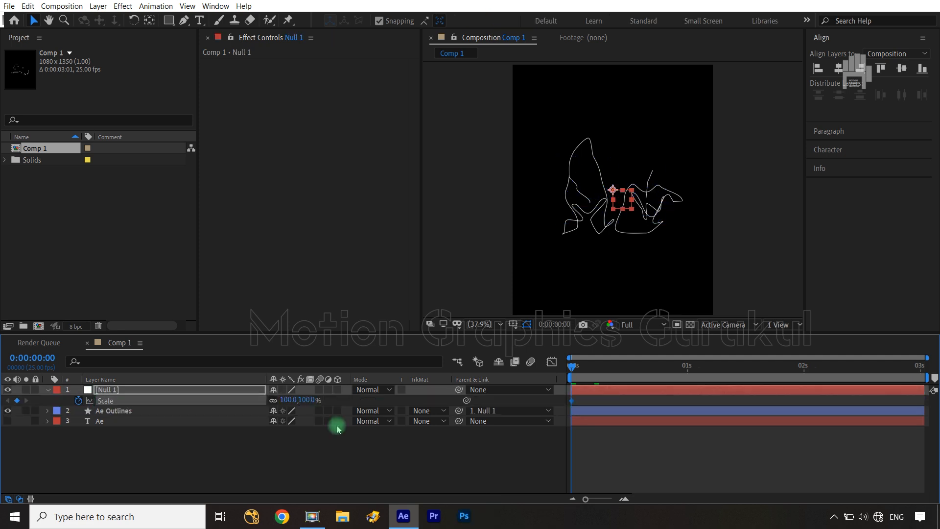
key(End)
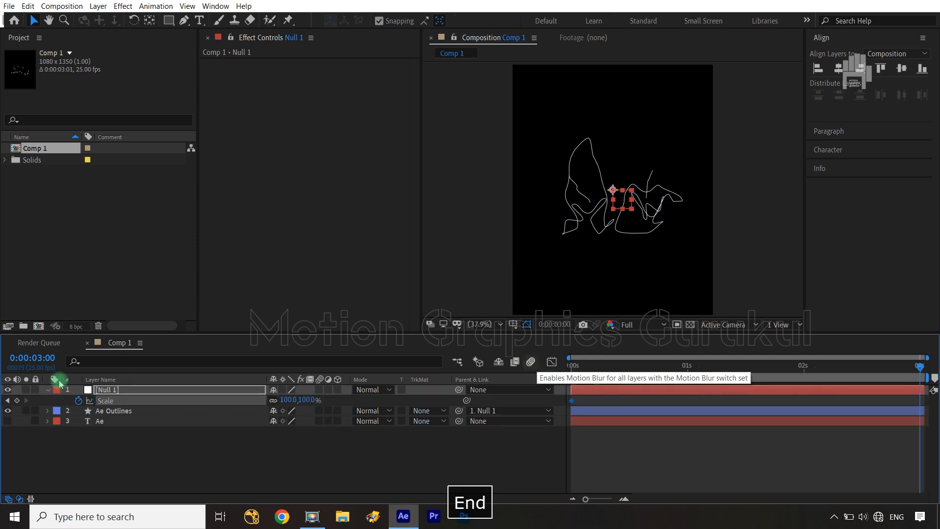
click(8, 401)
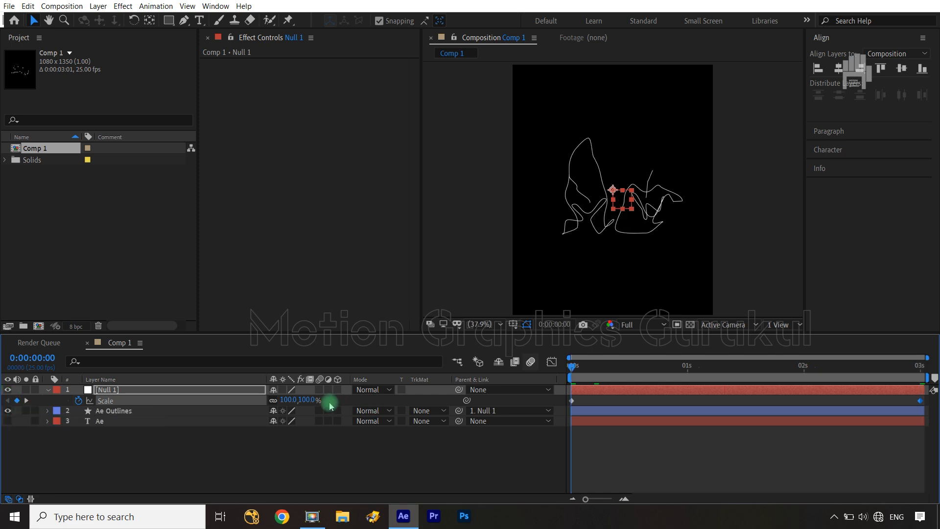
Set the Null 1 layer's Scale to 708% at 0 seconds and reveal all its Transform properties.
drag(309, 402, 356, 381)
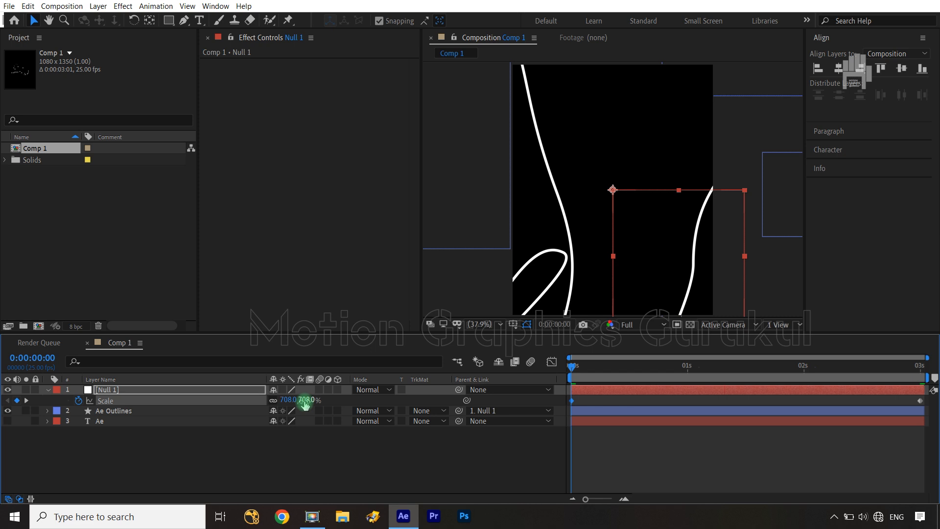
click(250, 448)
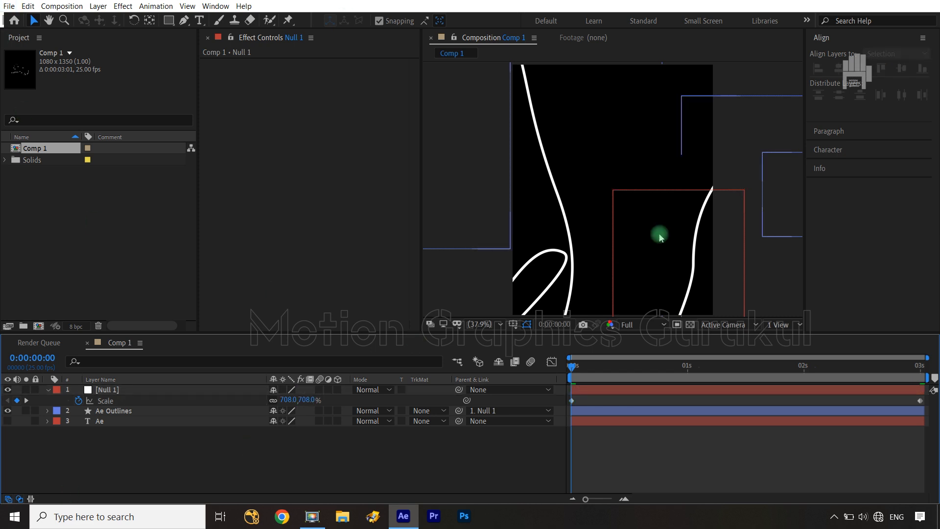
click(47, 390)
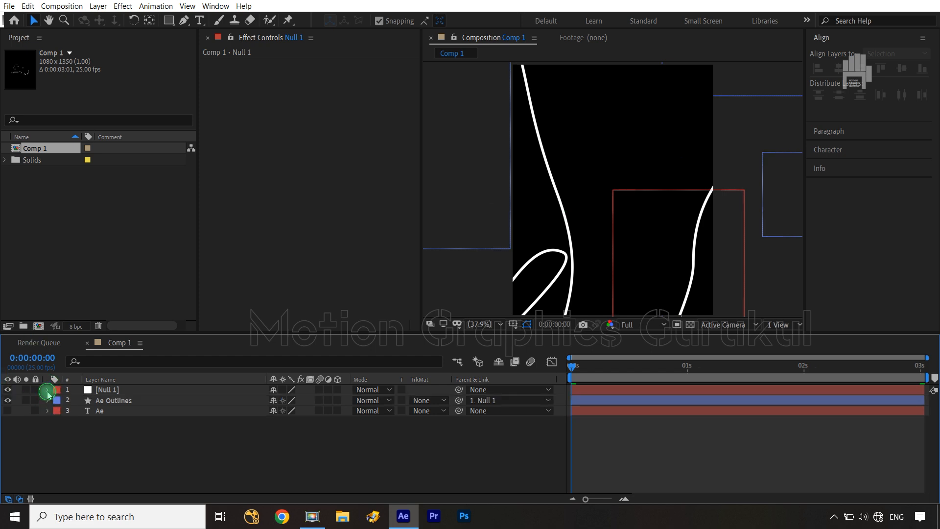
click(47, 391)
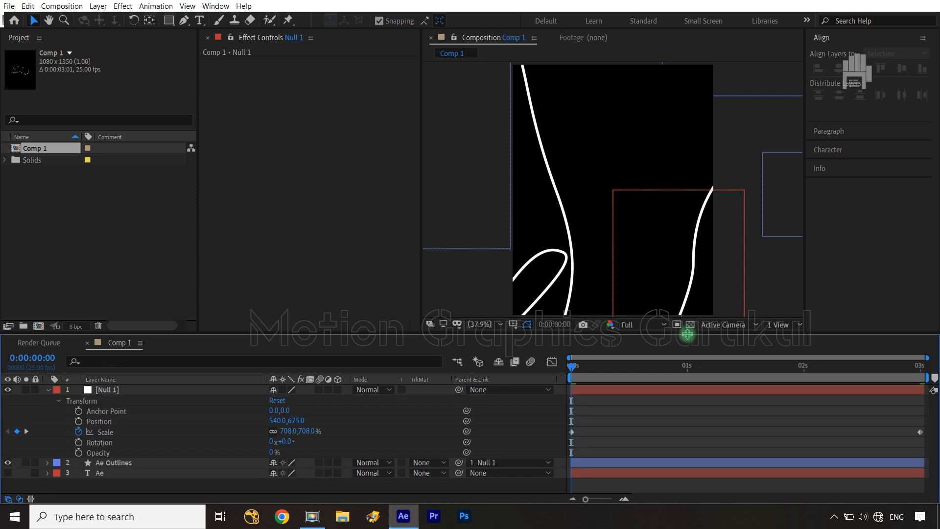
Reveal the keyframed properties of the Null 1 and Ae Outlines layers and add a Size keyframe at 0:00:03:00.
drag(575, 371, 920, 373)
click(662, 287)
click(150, 390)
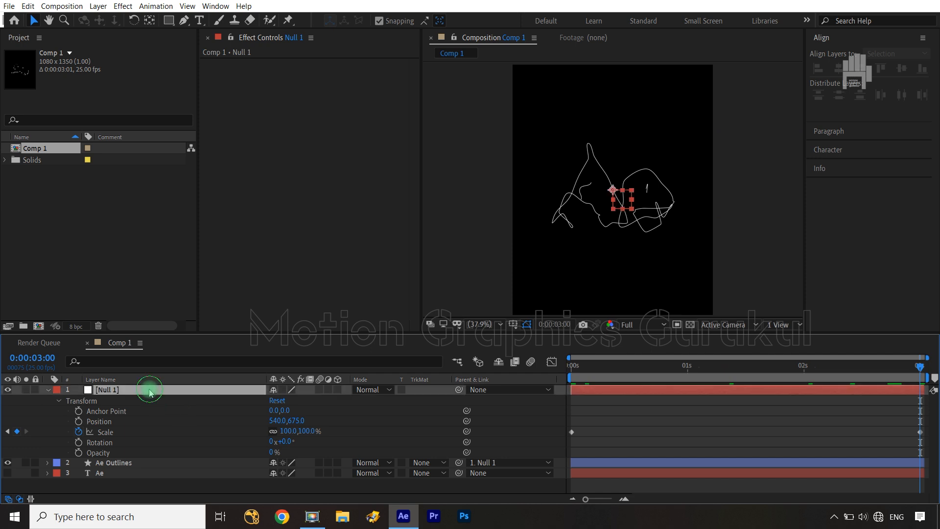
click(132, 465)
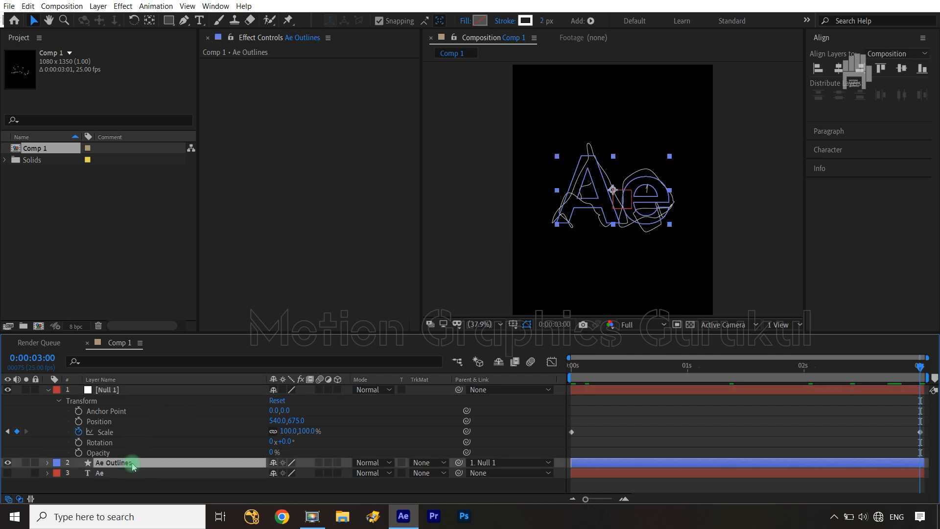
key(u)
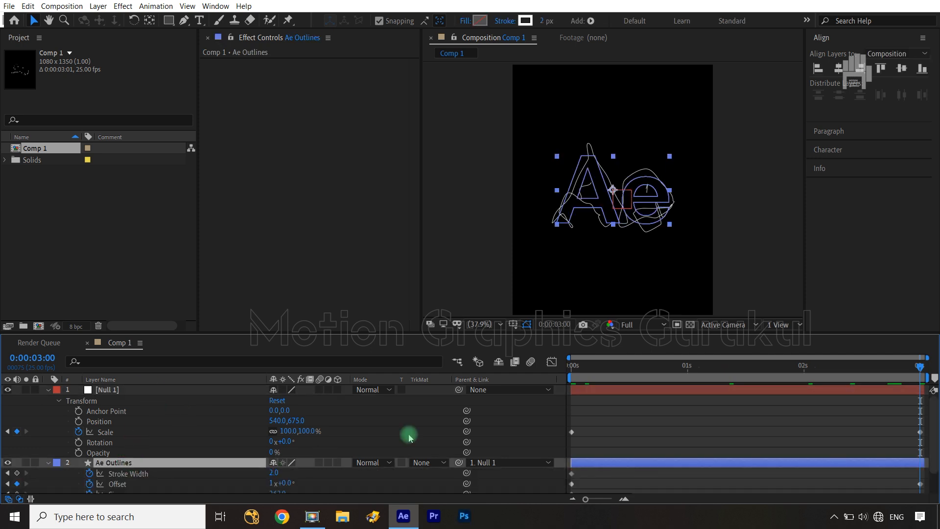
click(155, 390)
key(u)
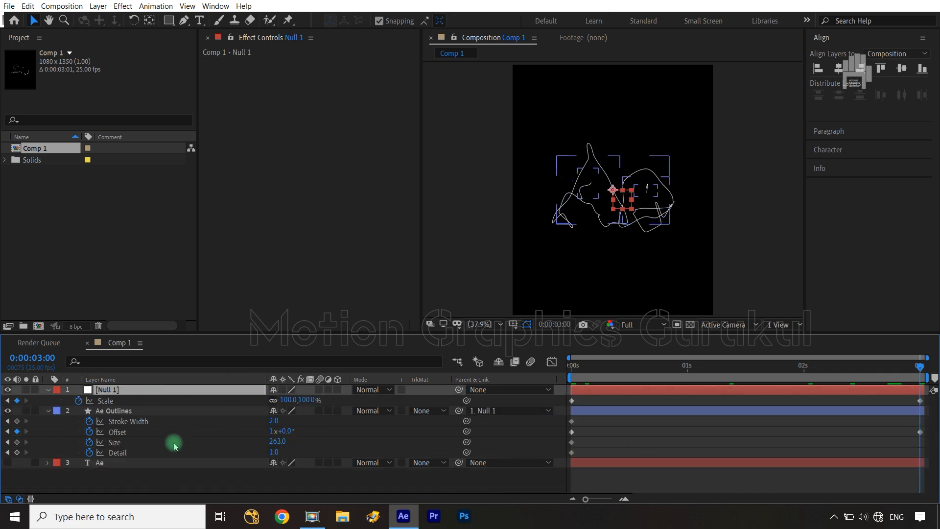
click(18, 442)
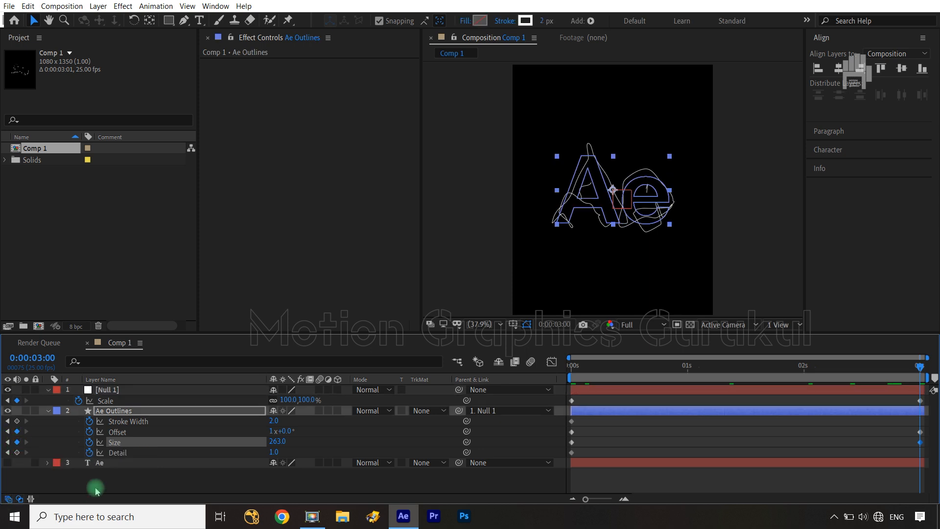
Enable keyframing for the Trim Paths 1 End property of the Ae Outlines layer at 0:00:03:00.
click(49, 411)
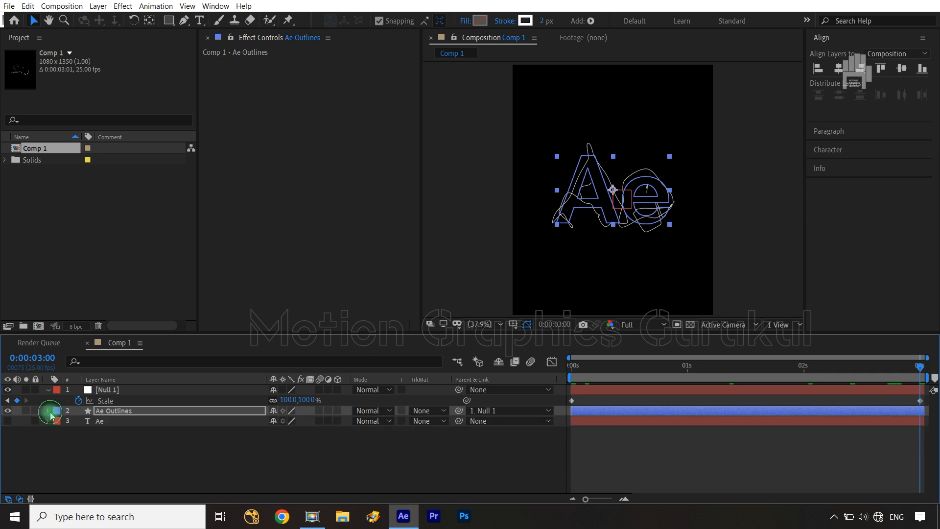
click(49, 411)
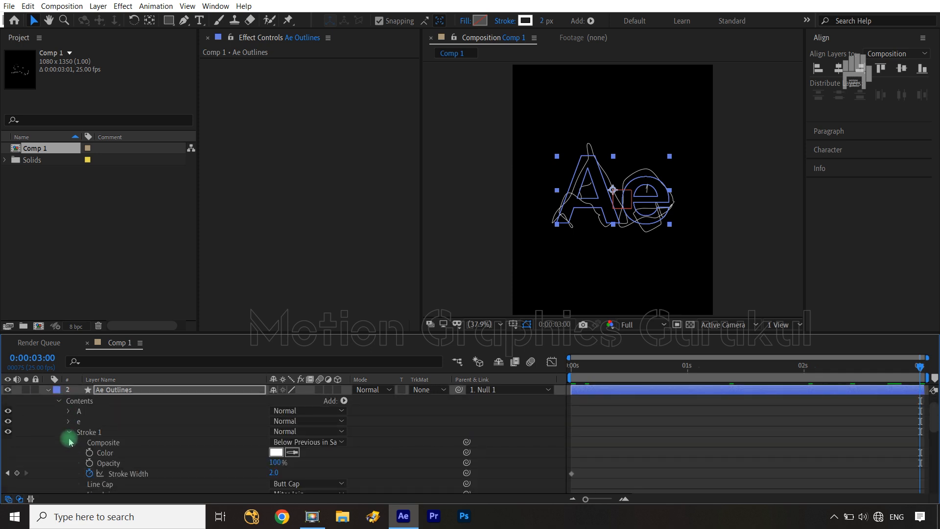
click(69, 433)
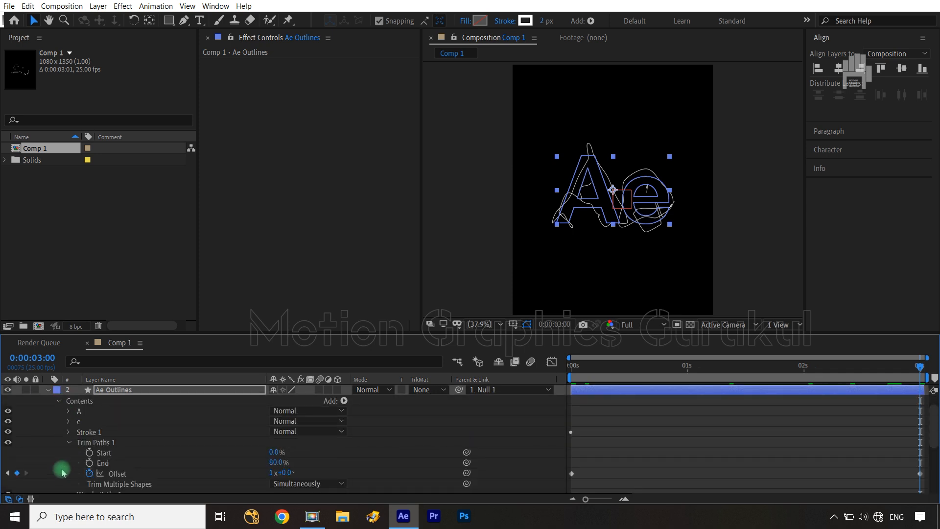
click(89, 463)
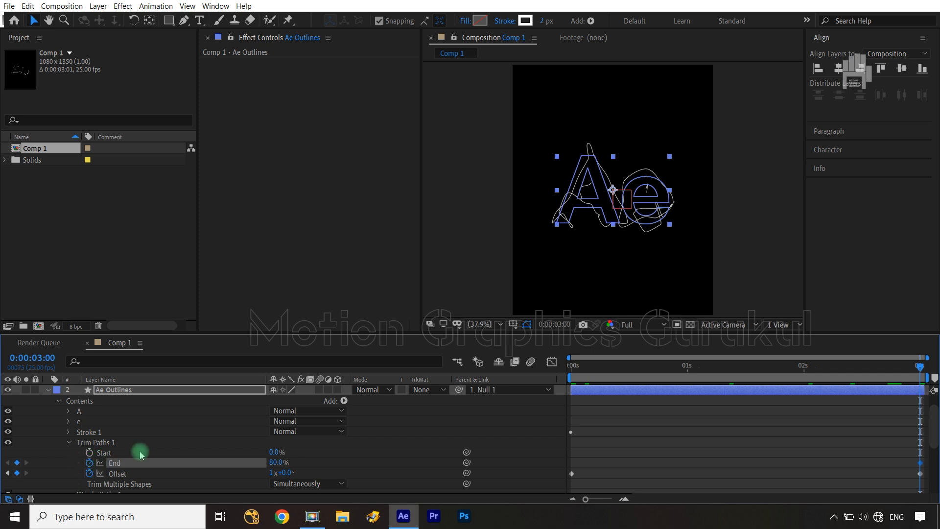
Remove keyframing from the Ae Outlines layer's Detail and Stroke Width, and show only its remaining keyframed properties.
click(149, 390)
key(u)
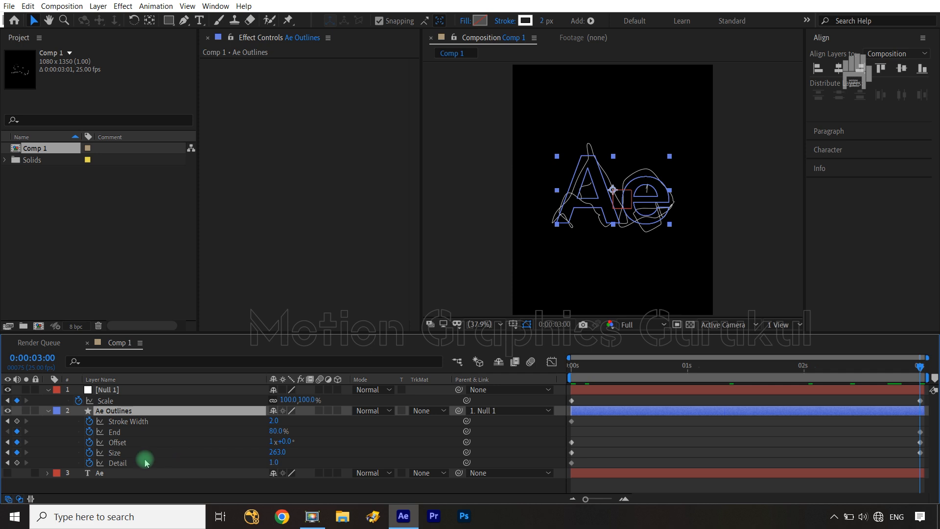
click(89, 462)
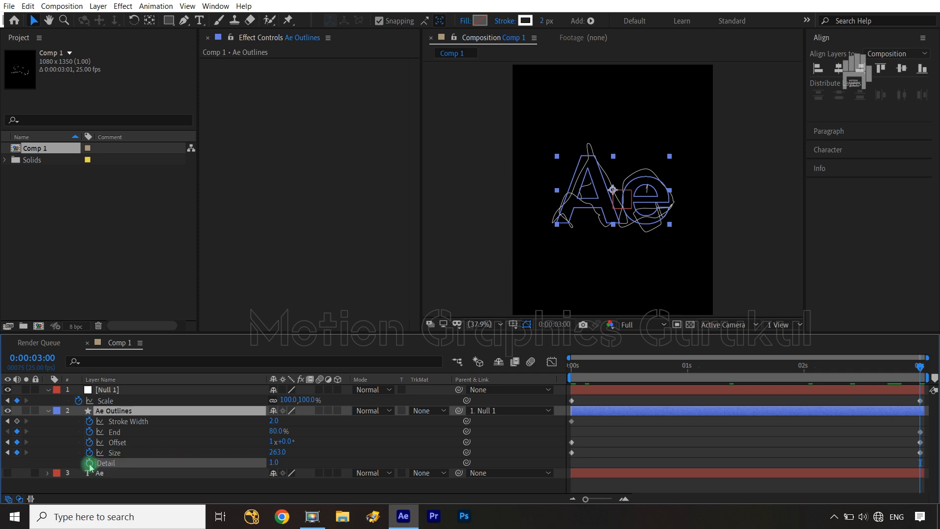
click(90, 423)
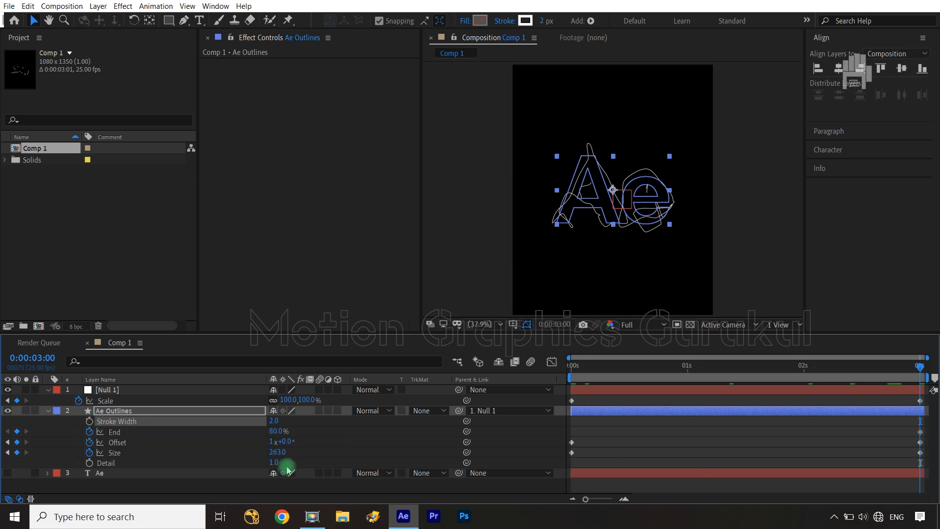
click(170, 413)
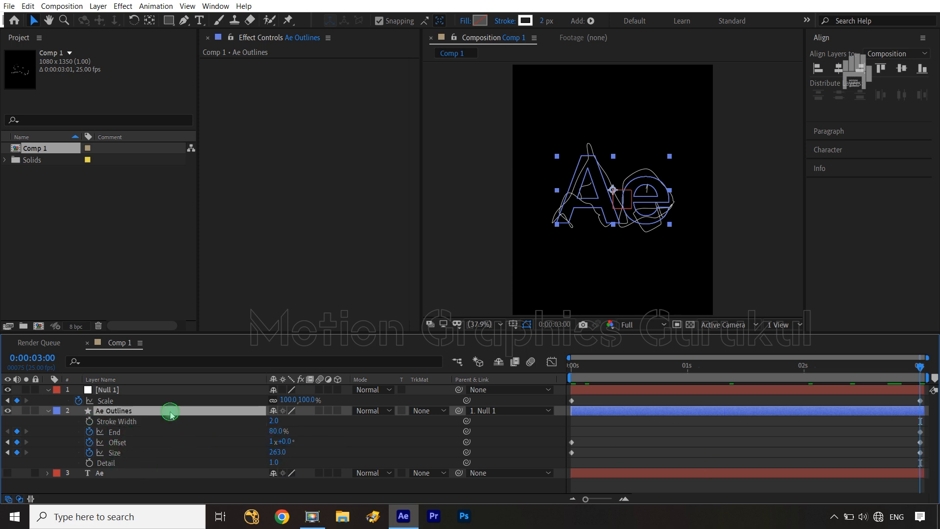
key(u)
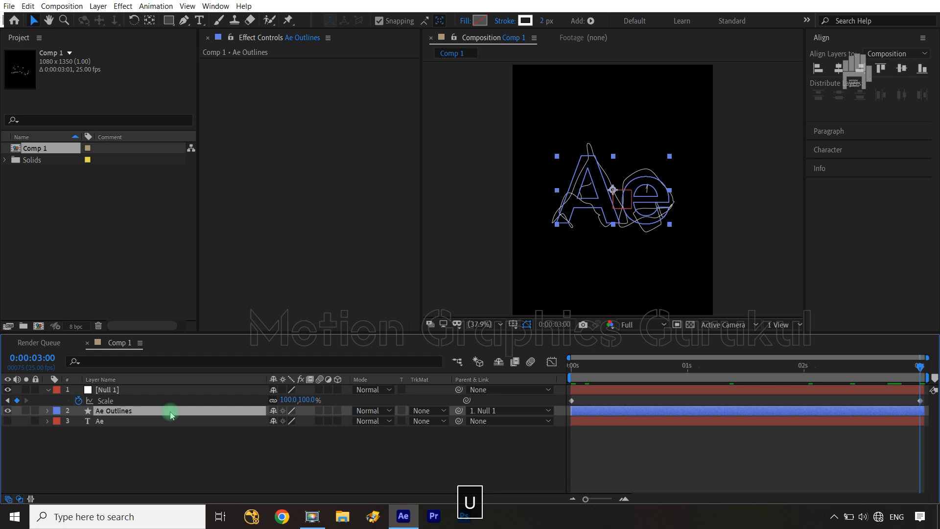
key(u)
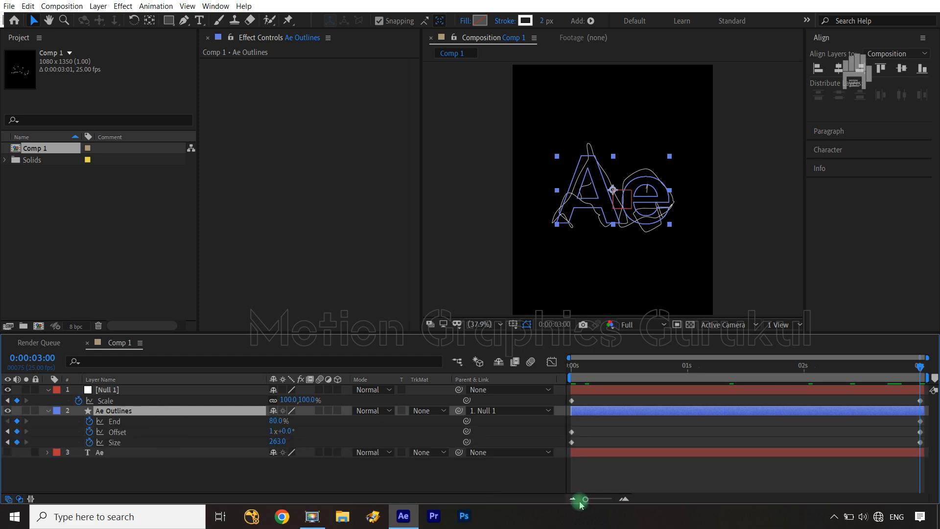
Add an End keyframe at 0 seconds and select the starting End, Offset and Size keyframes of Ae Outlines.
key(Home)
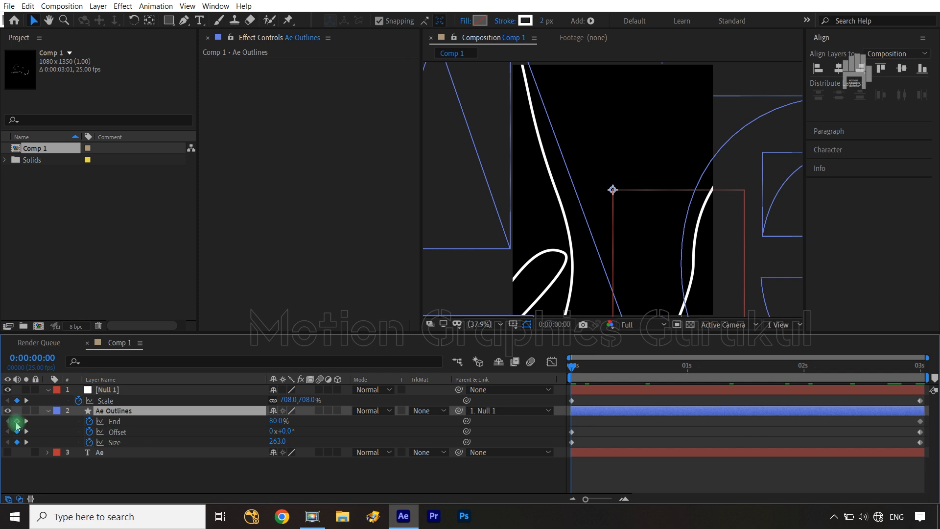
click(17, 421)
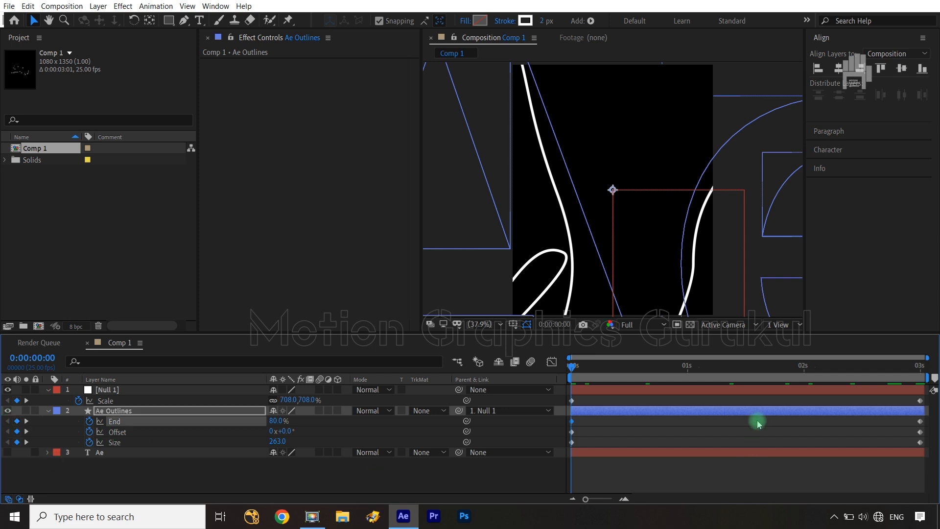
mouse_move(586, 423)
mouse_down()
mouse_move(561, 442)
mouse_move(597, 425)
mouse_move(853, 427)
mouse_move(596, 425)
mouse_up()
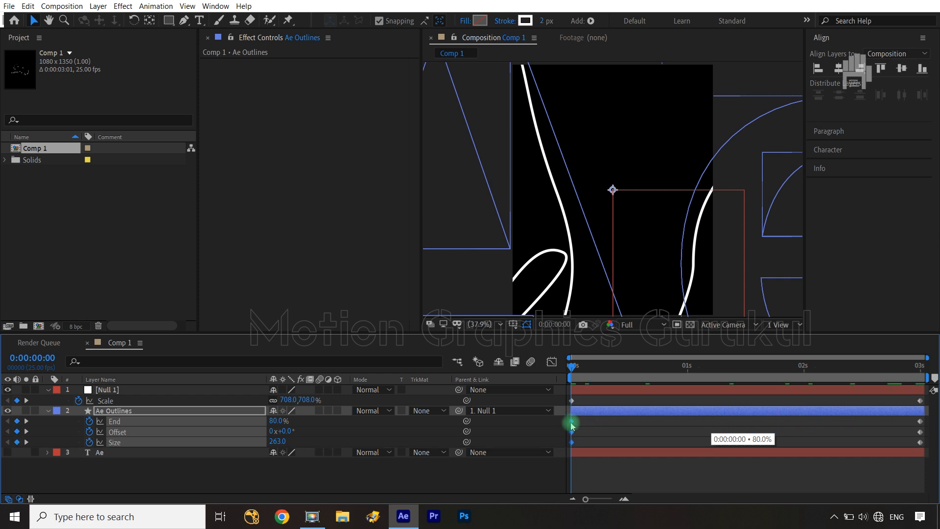
Move the first Size keyframe of Ae Outlines to about 2 seconds and set Size to 0 at 0:00:03:00.
drag(571, 368, 926, 426)
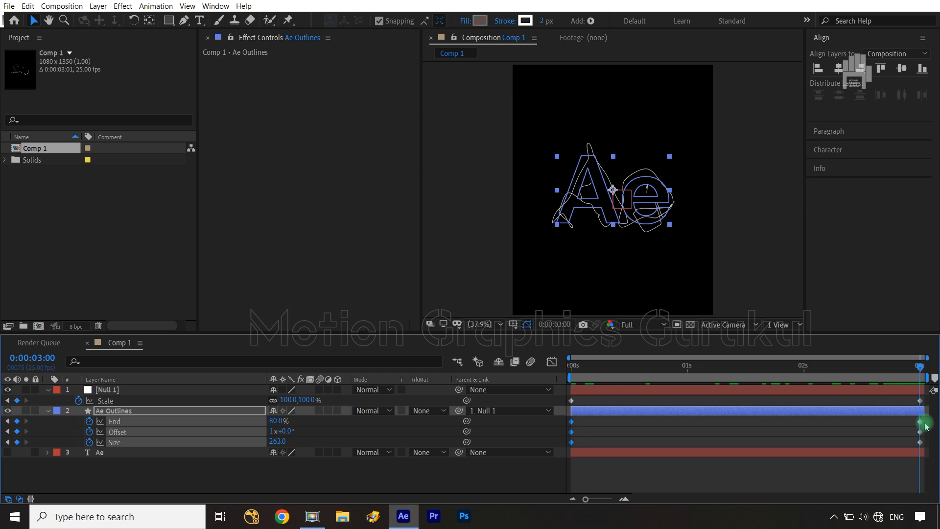
click(405, 483)
click(572, 442)
drag(573, 443, 809, 442)
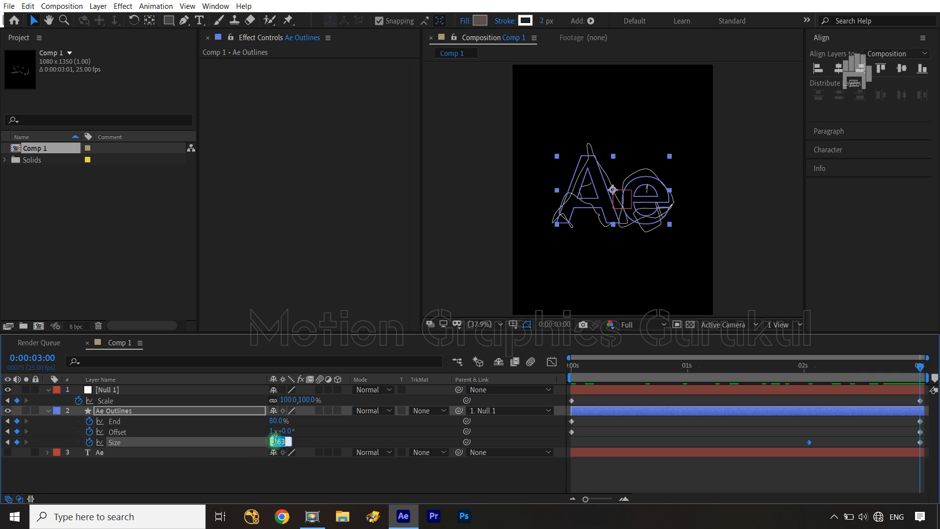
text(0)
click(328, 485)
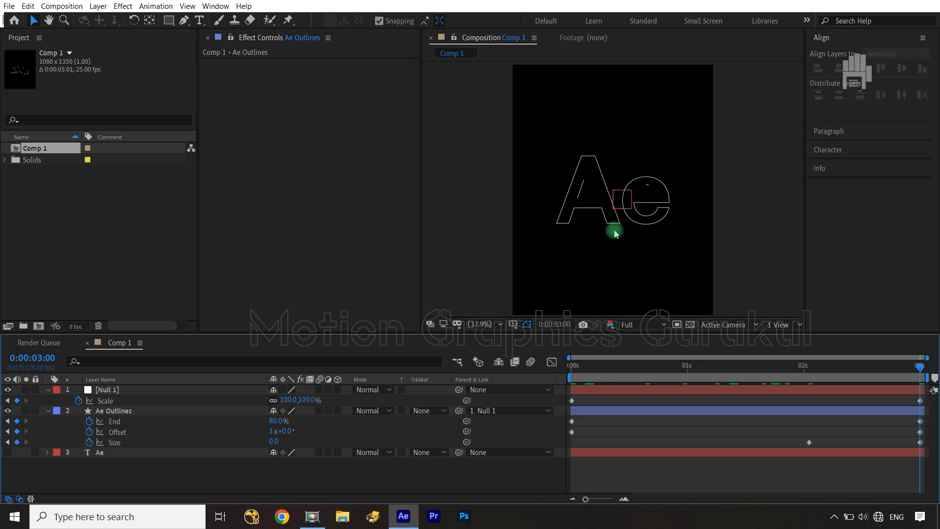
Move the first End keyframe to about 2.5 seconds, set End to 100% at 0:00:03:00, and hide the Null 1 layer.
click(116, 421)
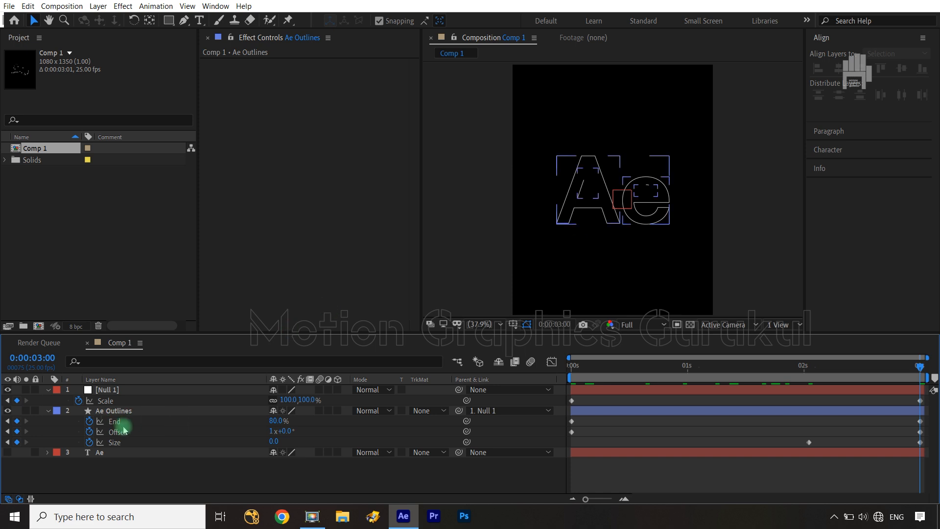
drag(574, 425, 861, 426)
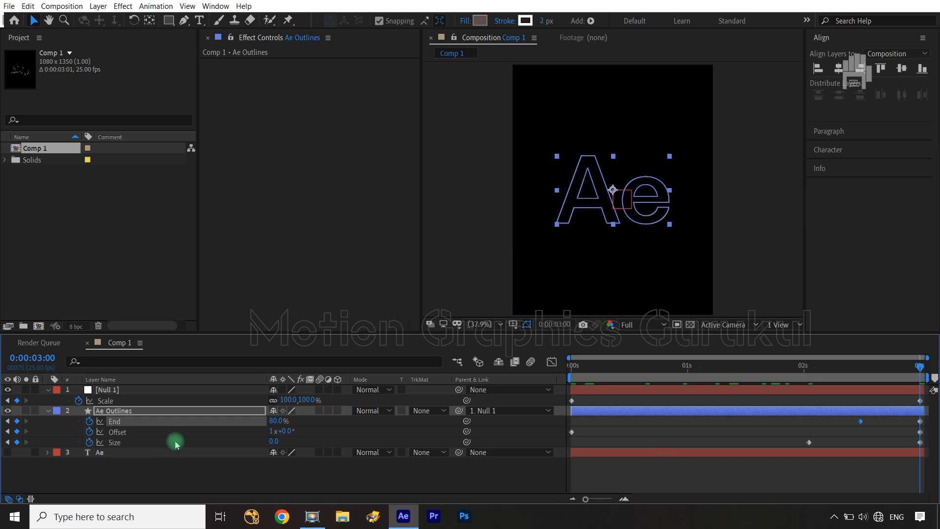
drag(278, 424, 312, 423)
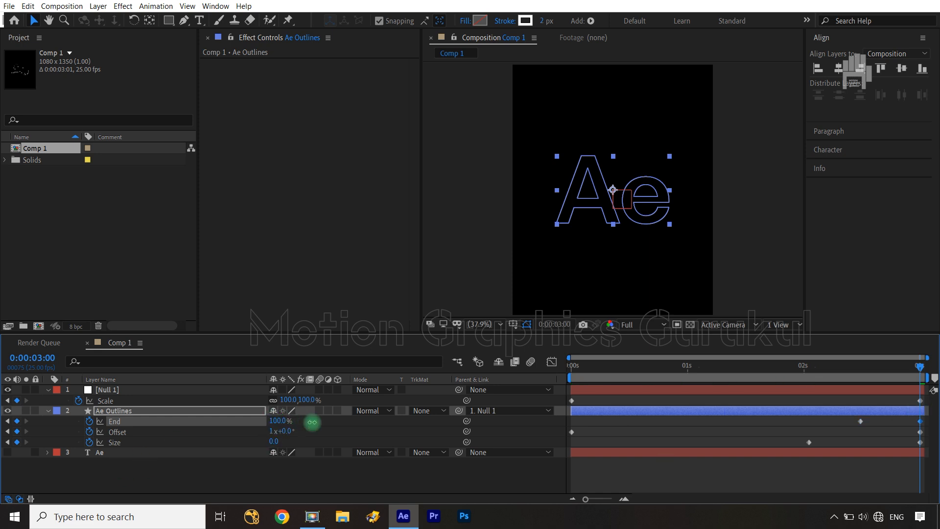
click(332, 484)
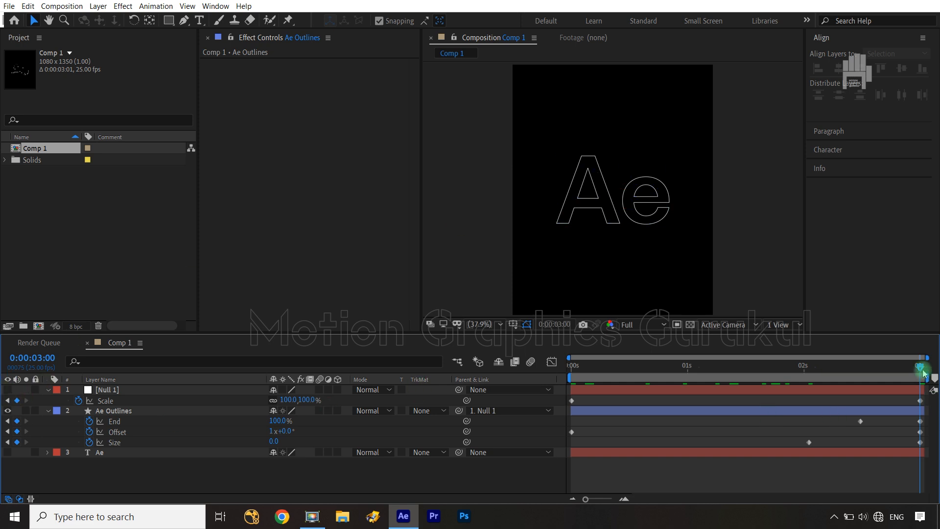
Return to 0 seconds and play the animation to preview the outlines forming.
click(635, 415)
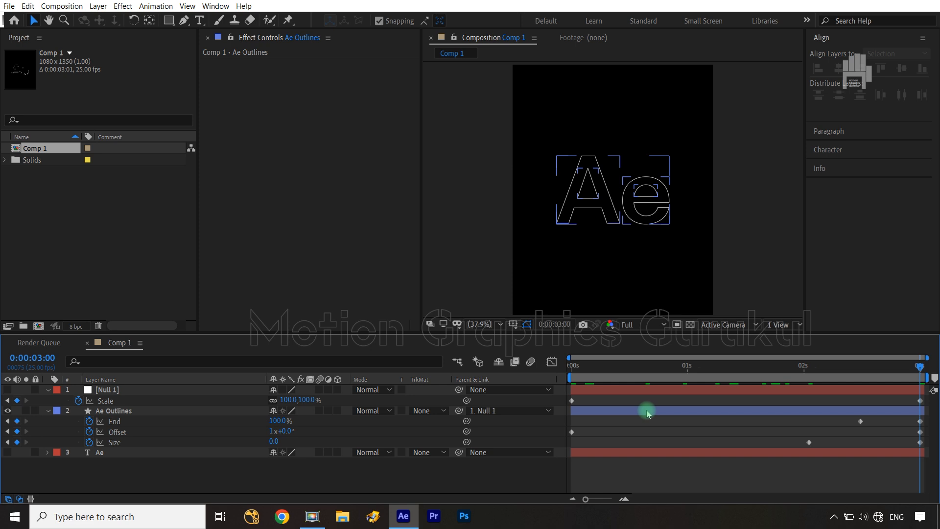
click(926, 370)
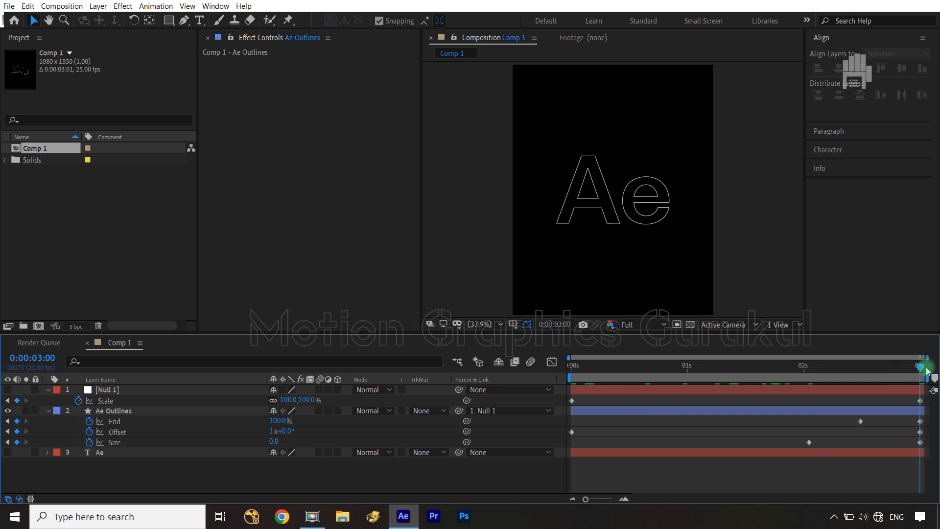
drag(922, 369, 541, 364)
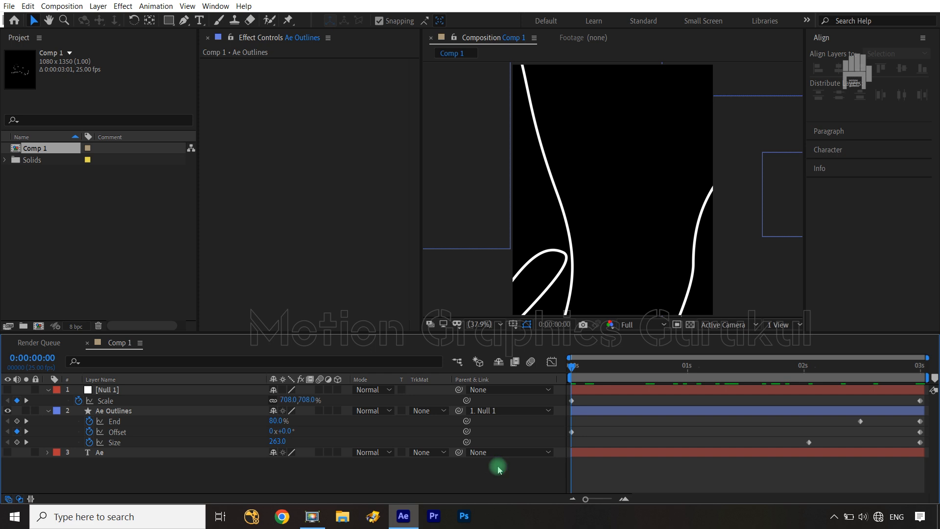
key(space)
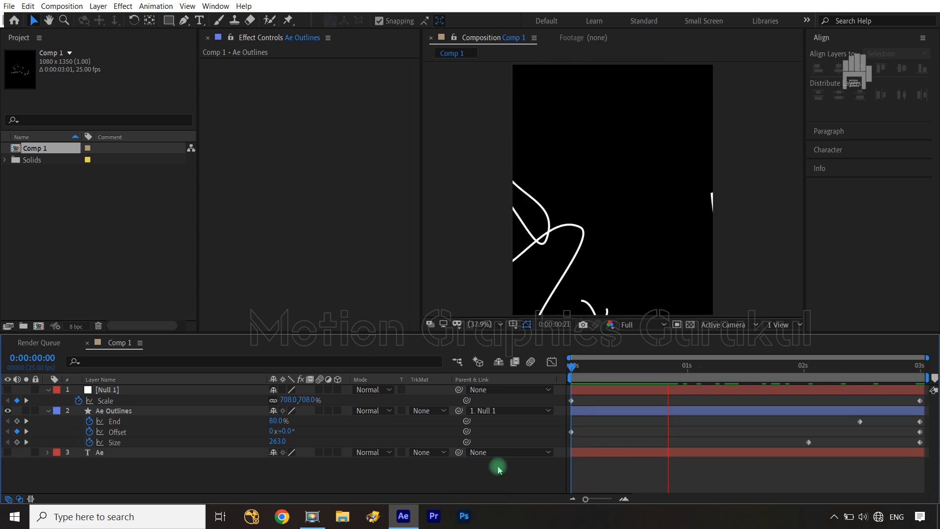